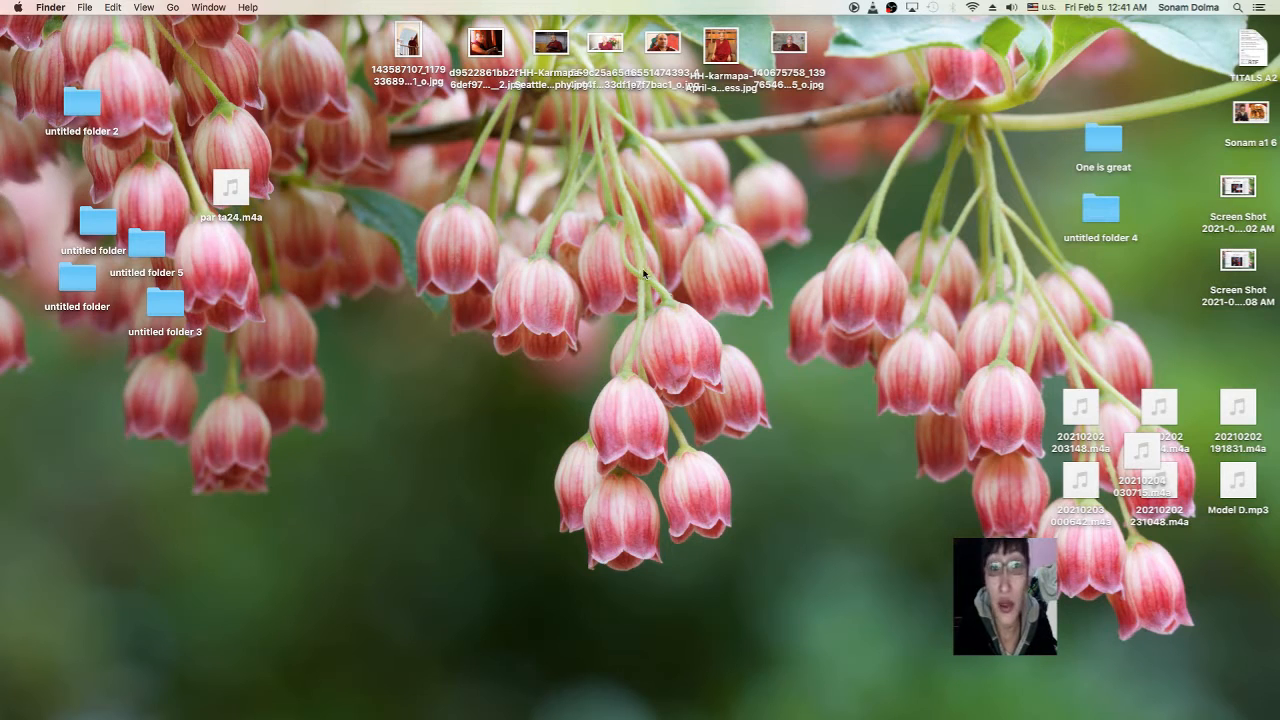
- Switch to Blender and delete the par ta24.m4a sound strip from the video sequencer
{"action": "mouse_move", "coordinate": [2, 290]}
{"action": "left_click", "coordinate": [52, 218]}
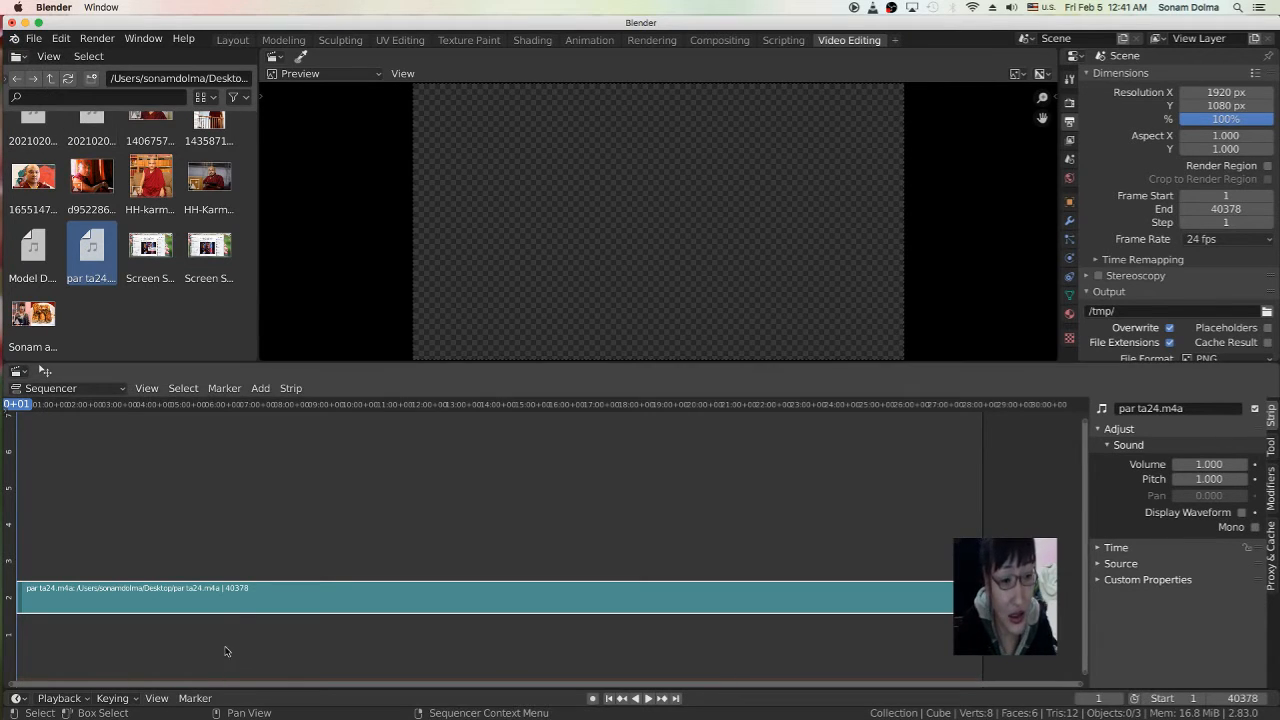
{"action": "key", "text": "x"}
{"action": "left_click", "coordinate": [233, 599]}
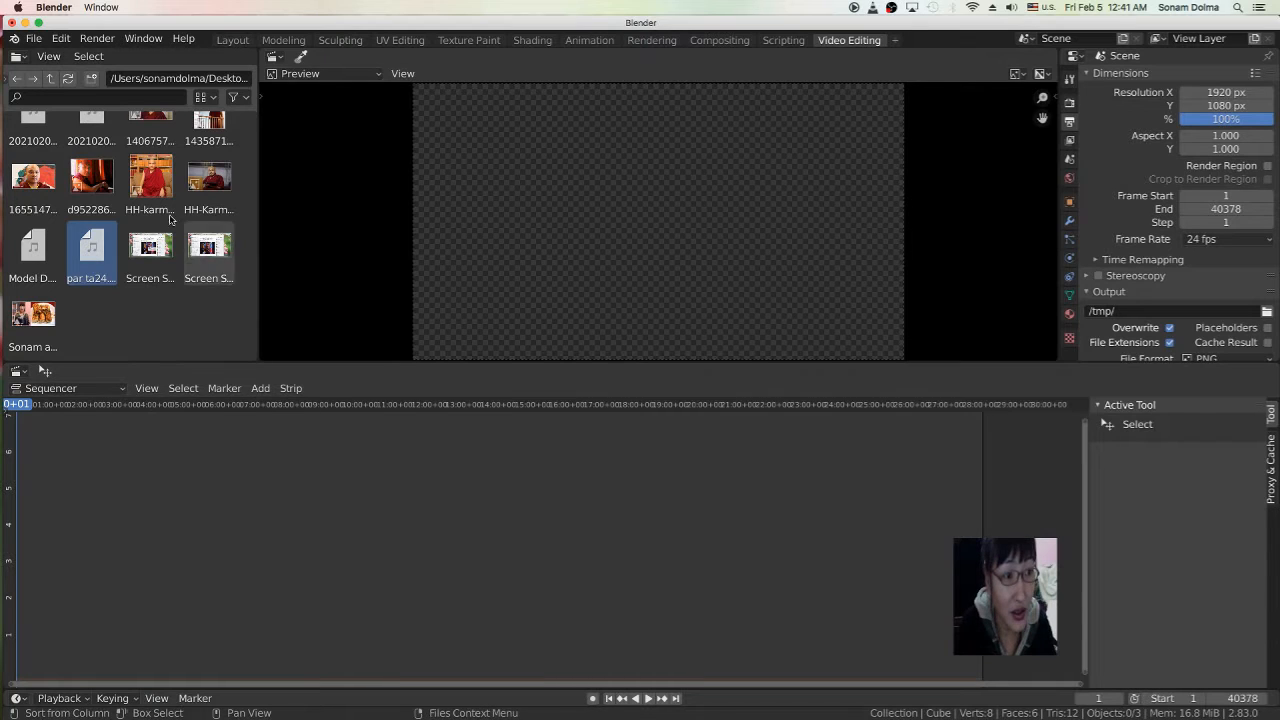
- Close the untitled video editing project without saving its changes
{"action": "left_click", "coordinate": [58, 39]}
{"action": "mouse_move", "coordinate": [33, 39]}
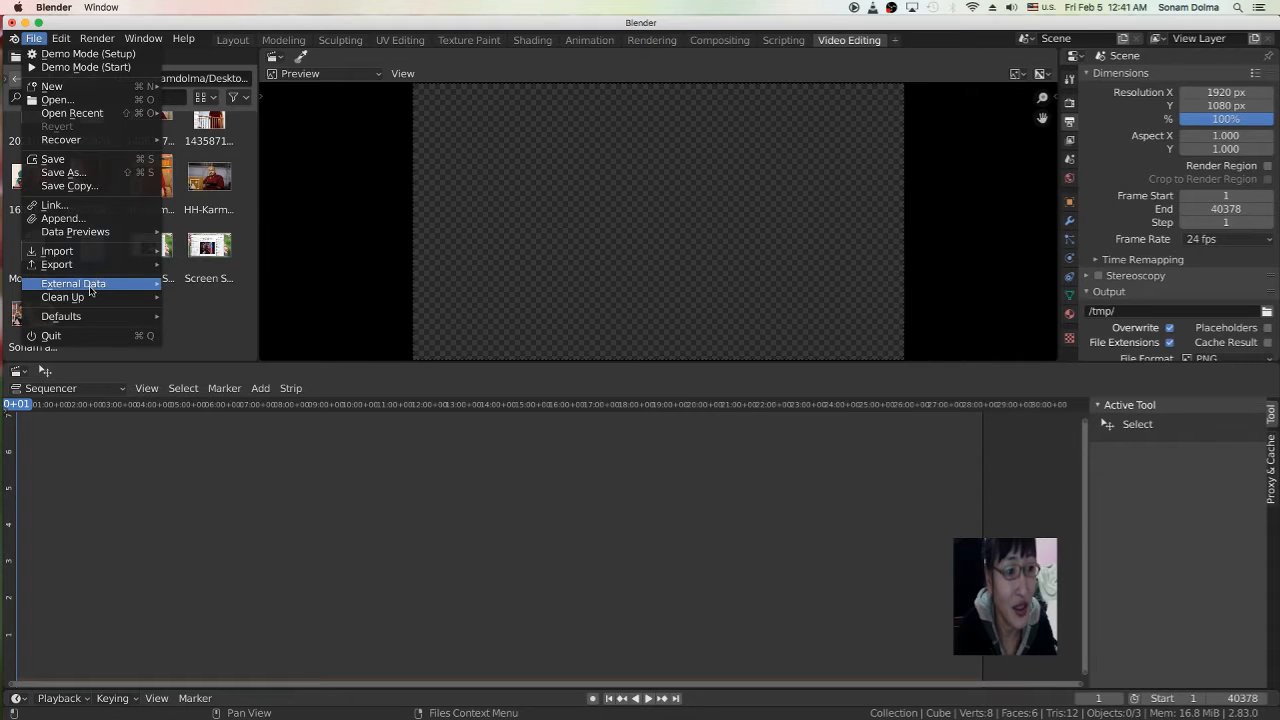
{"action": "left_click", "coordinate": [60, 341]}
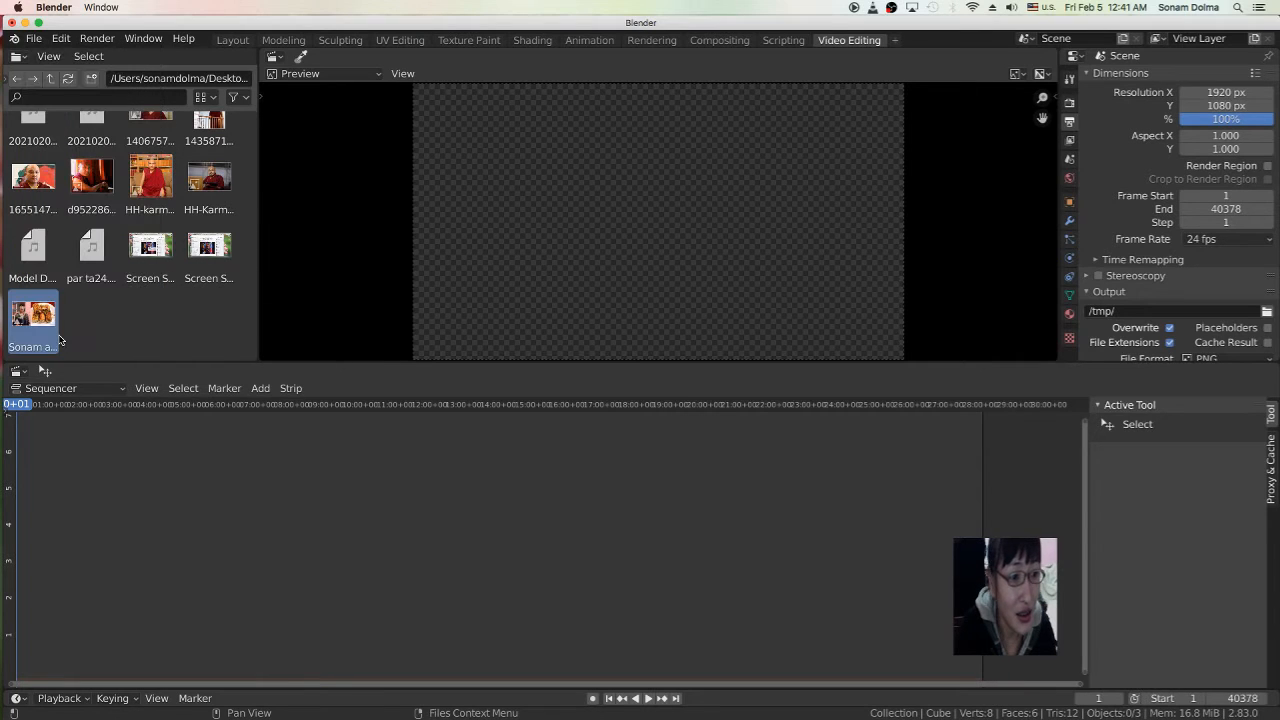
{"action": "left_click", "coordinate": [12, 22]}
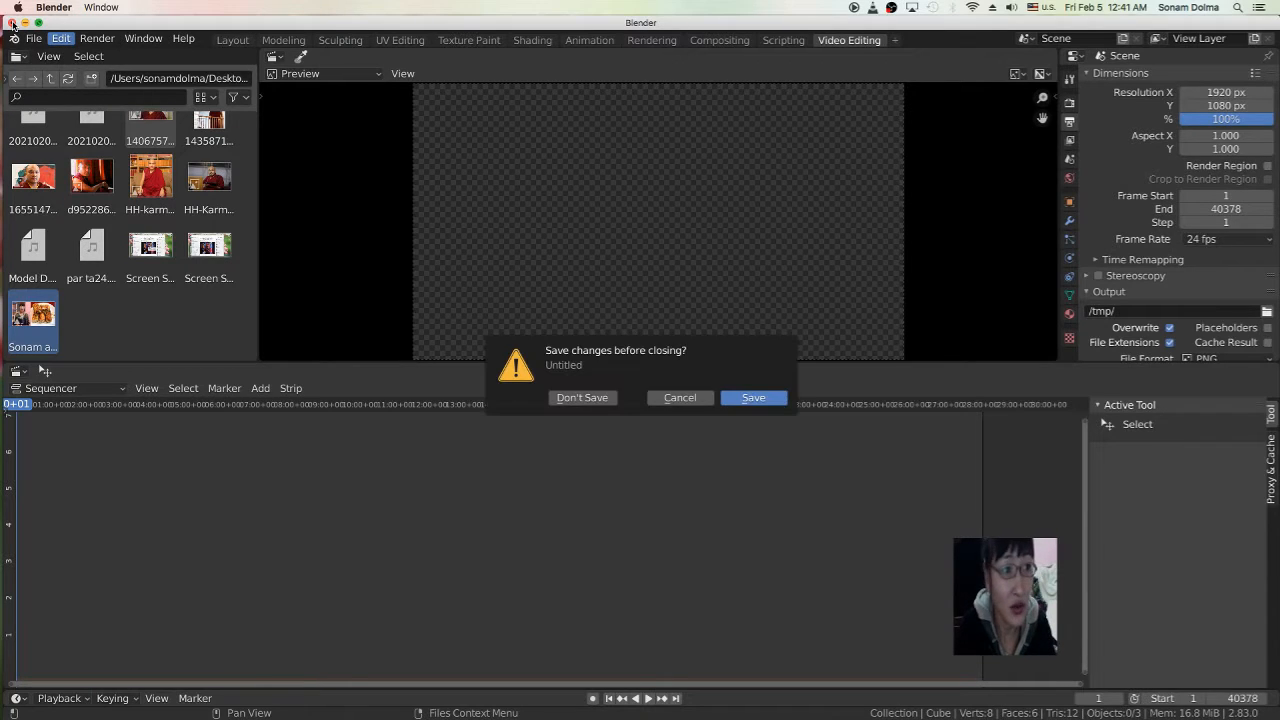
{"action": "left_click", "coordinate": [584, 402]}
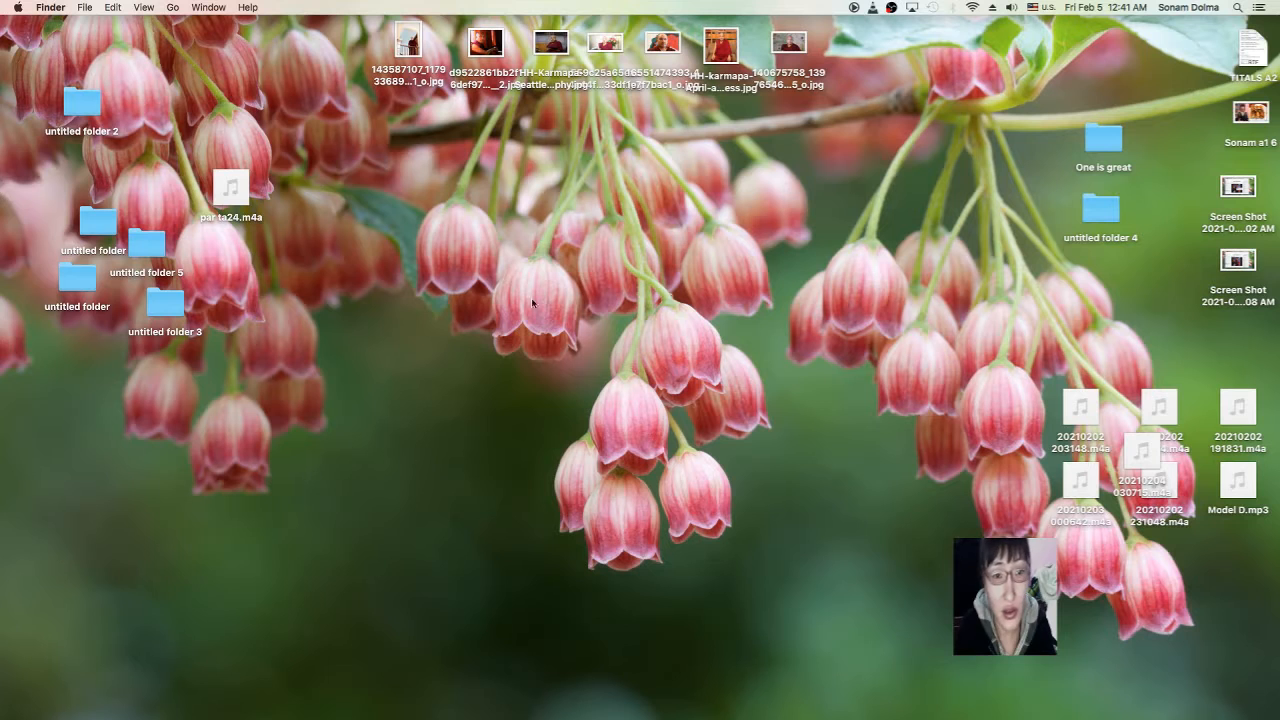
- Relaunch Blender and dismiss the splash screen to work in the default scene
{"action": "left_click", "coordinate": [33, 278]}
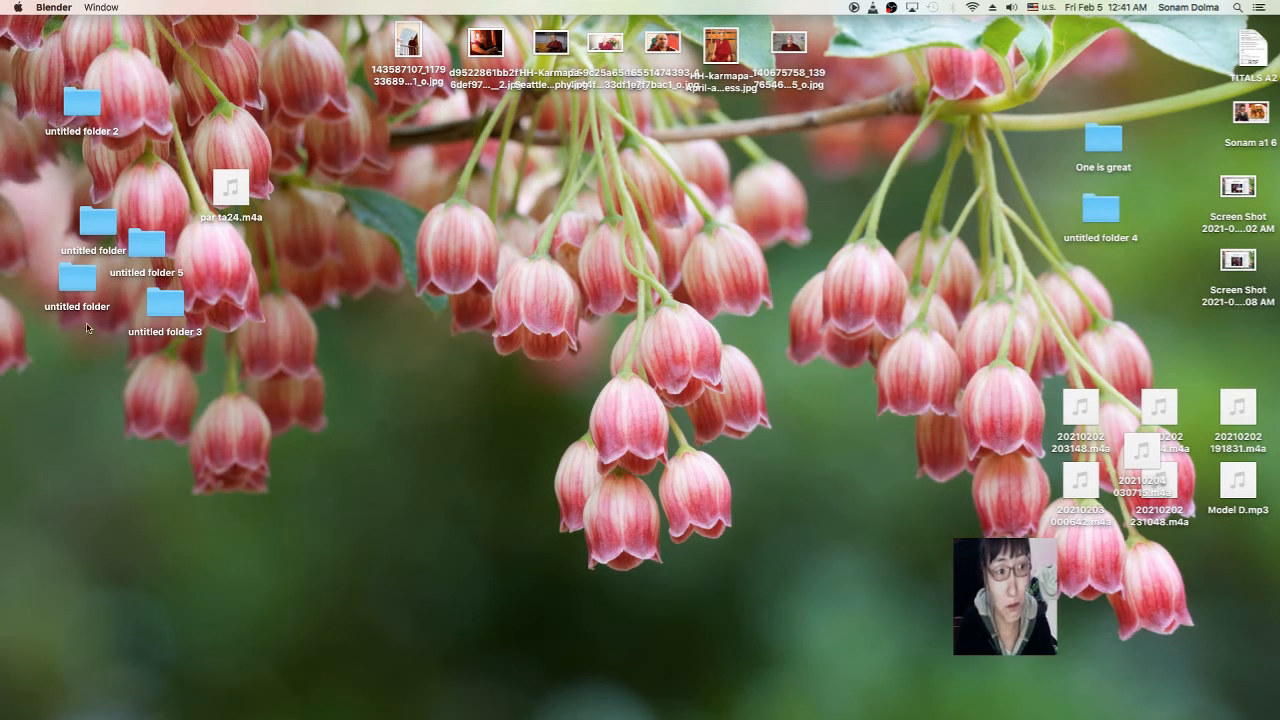
{"action": "mouse_move", "coordinate": [3, 290]}
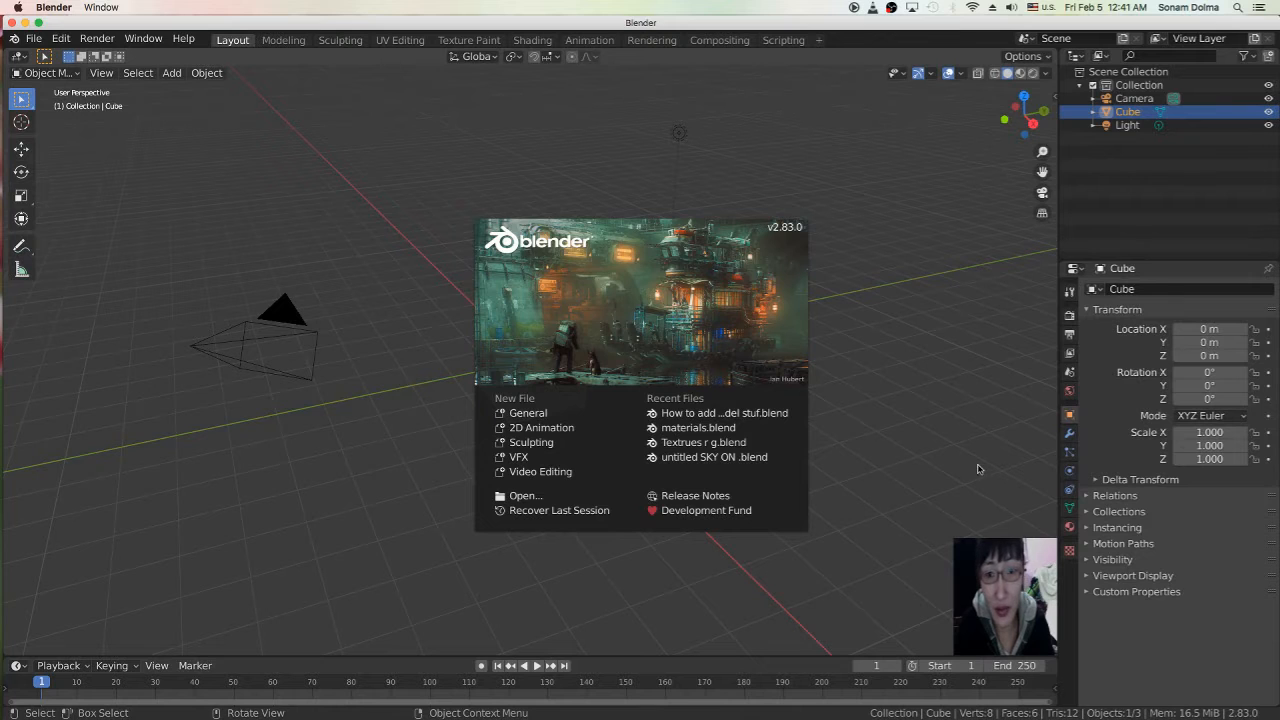
{"action": "left_click", "coordinate": [507, 193]}
{"action": "middle_click_drag", "start_coordinate": [590, 300], "coordinate": [551, 336]}
{"action": "scroll", "coordinate": [594, 349], "scroll_direction": "down", "scroll_amount": 2}
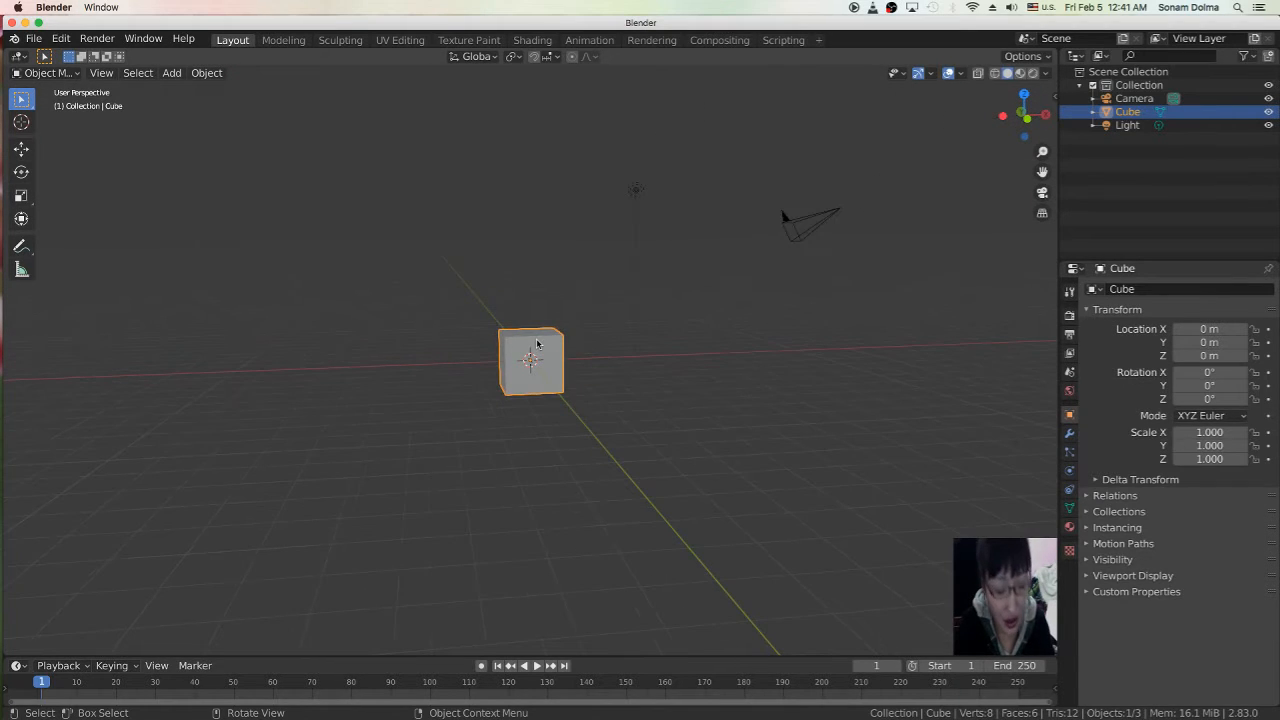
- Enable Screencast Keys for the 3D viewport and hide the sidebar
{"action": "left_click", "coordinate": [1050, 103]}
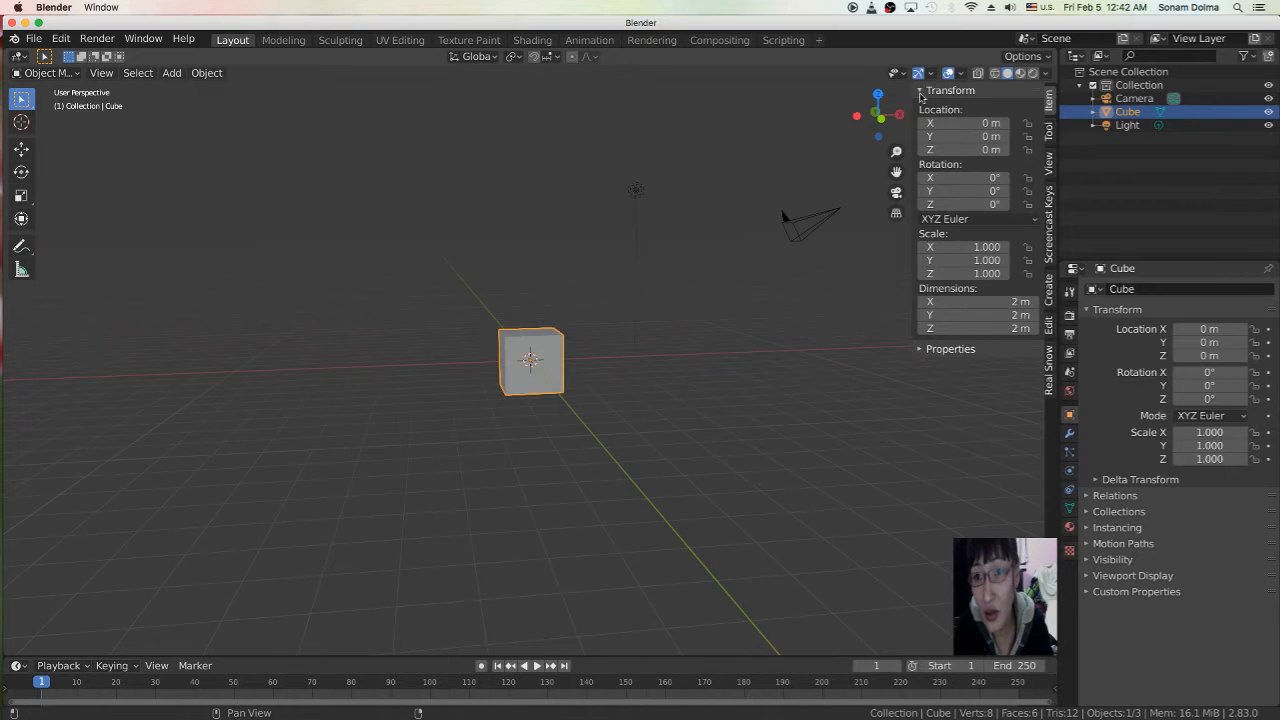
{"action": "left_click", "coordinate": [1050, 228]}
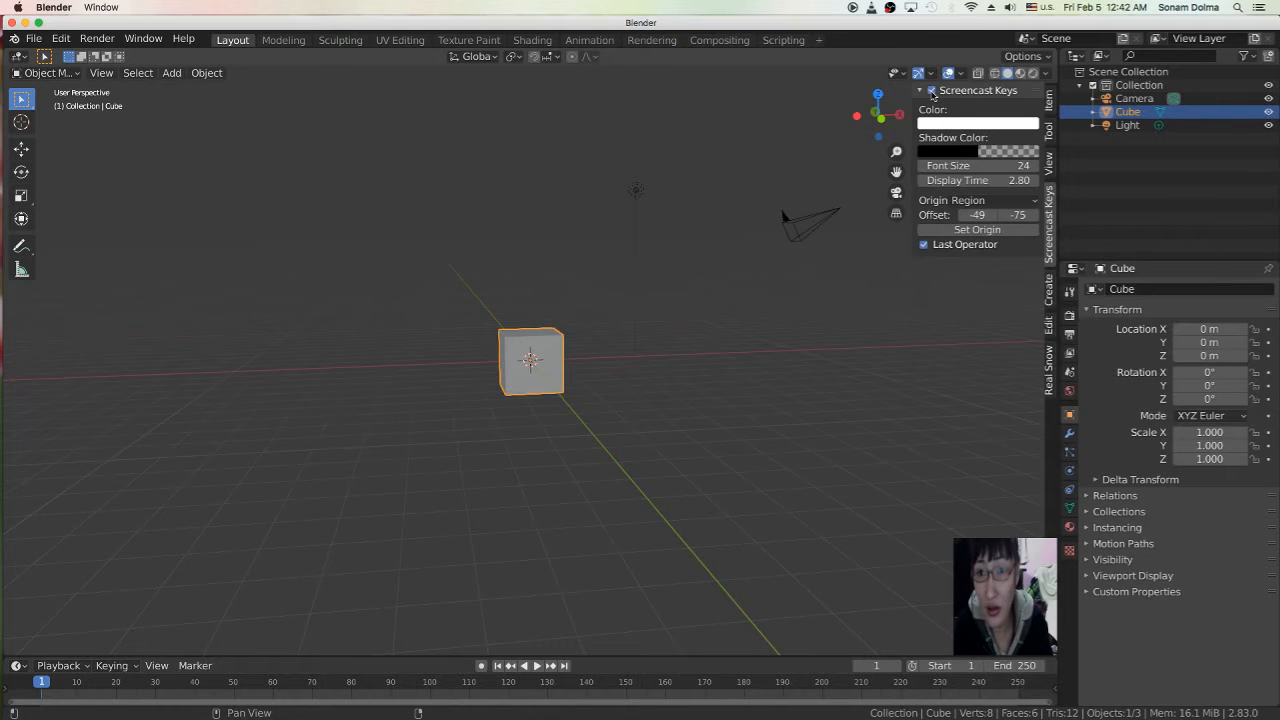
{"action": "left_click", "coordinate": [865, 249]}
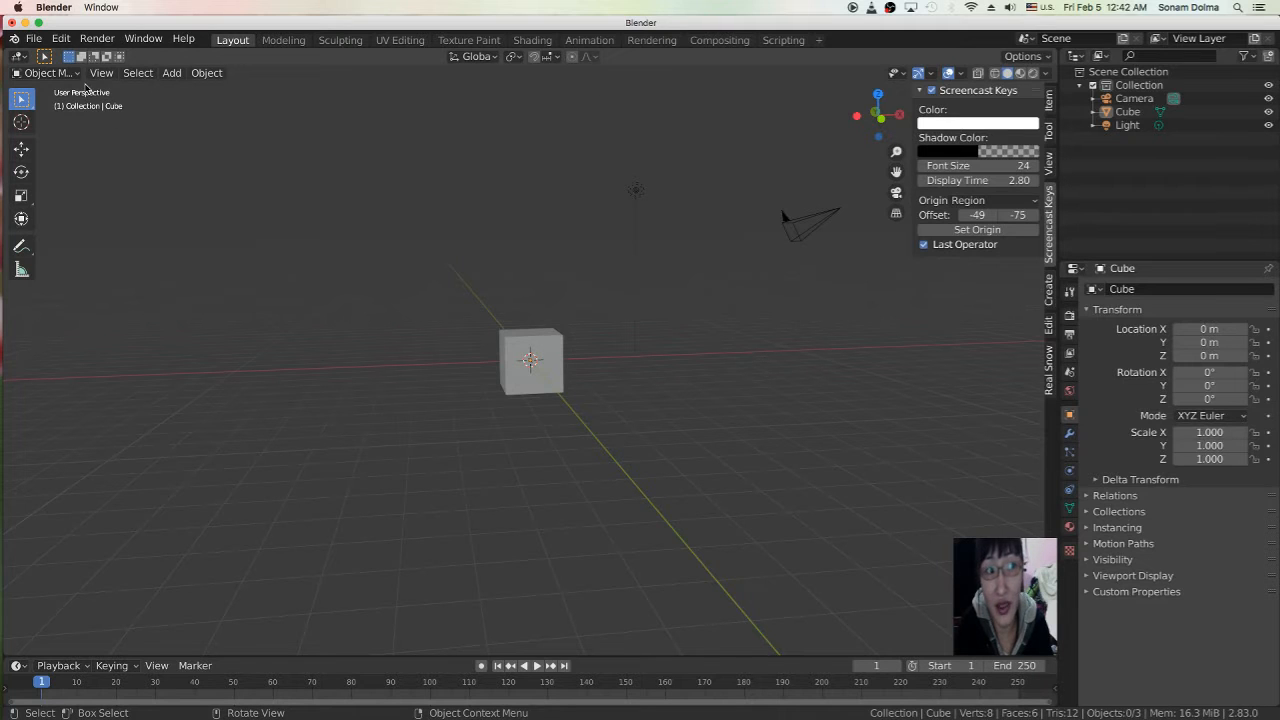
{"action": "left_click", "coordinate": [61, 39]}
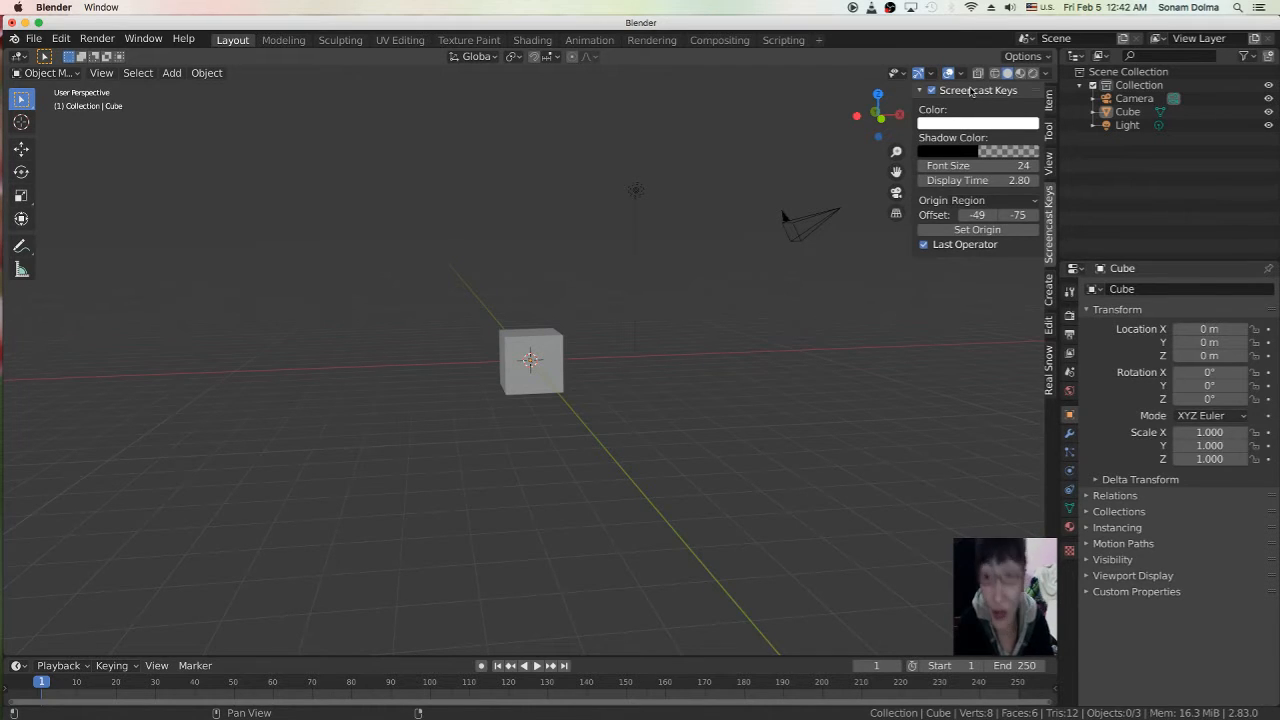
{"action": "key", "text": "n"}
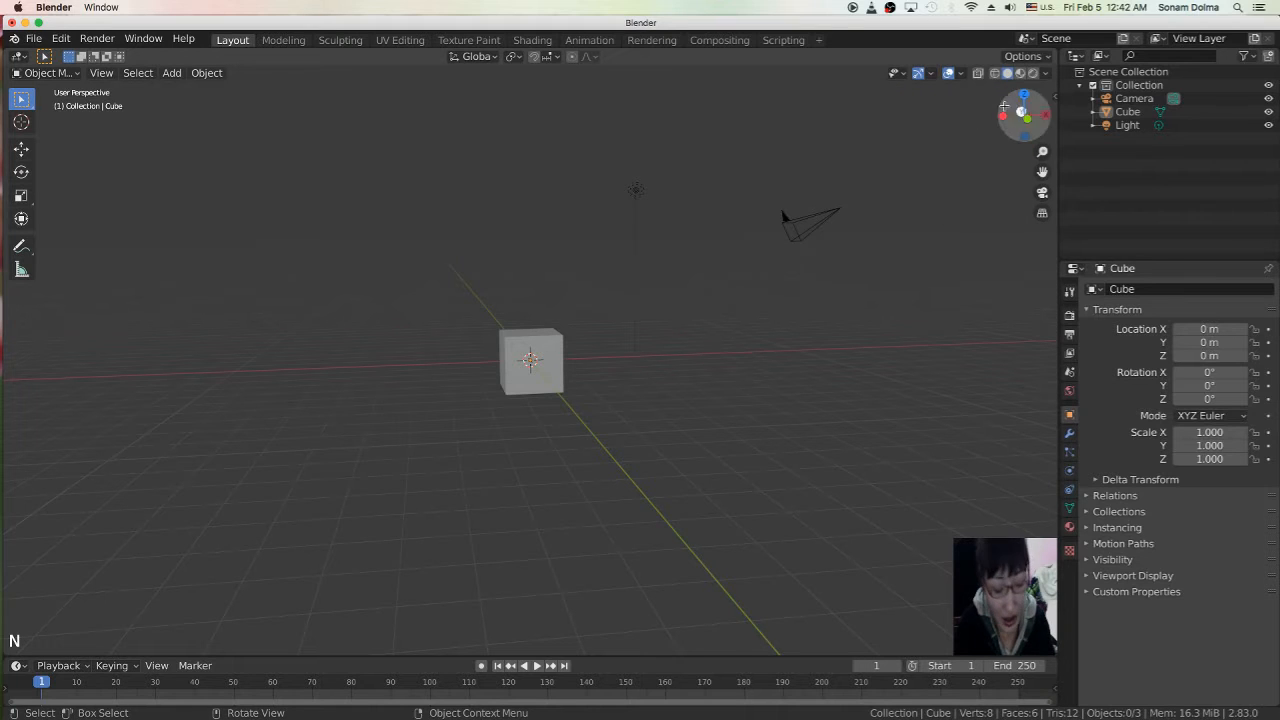
{"action": "key", "text": "n"}
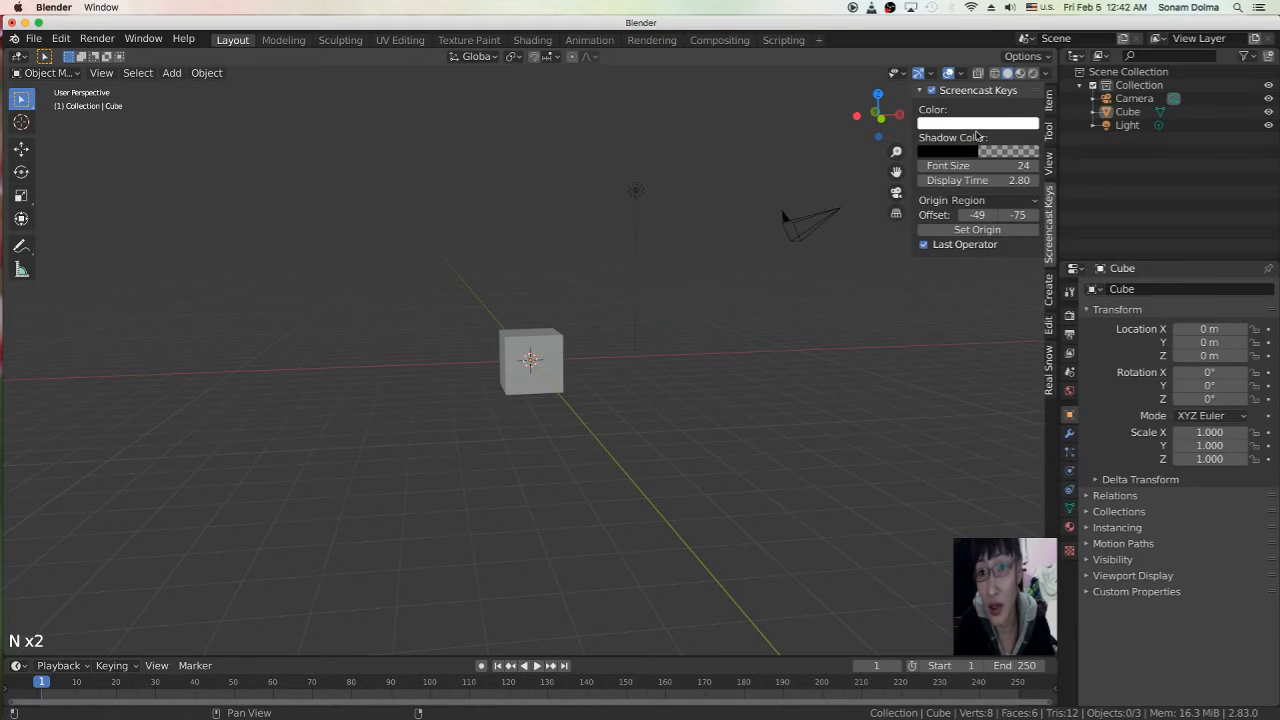
{"action": "key", "text": "n"}
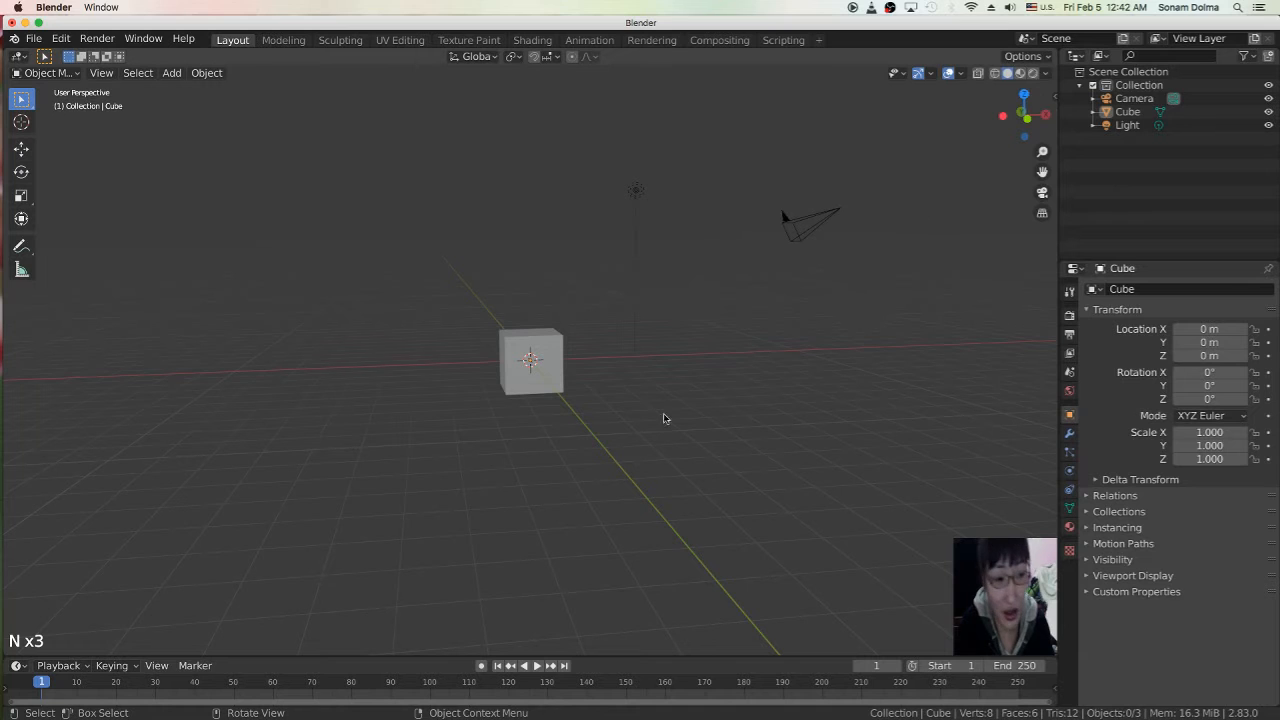
- Raise the cube along the Z axis to a height of about 1.35 m
{"action": "middle_click_drag", "start_coordinate": [821, 226], "coordinate": [795, 242]}
{"action": "scroll", "coordinate": [821, 207], "scroll_direction": "down", "scroll_amount": 1}
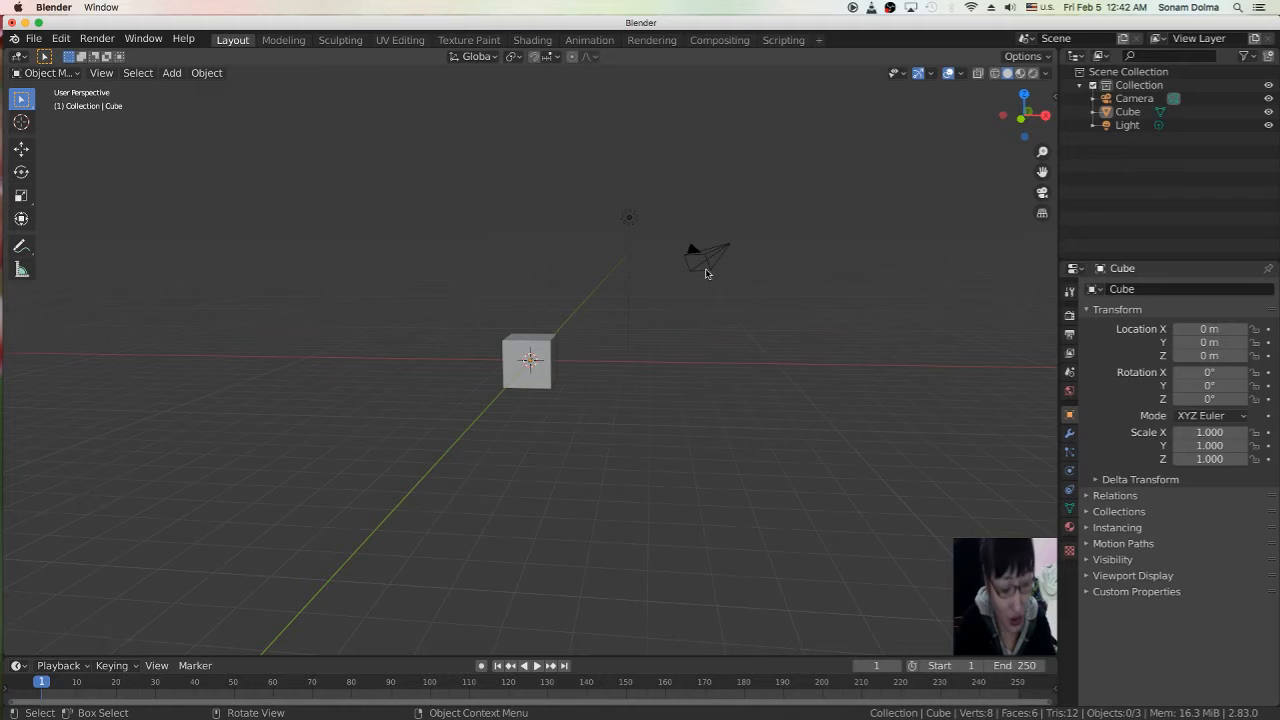
{"action": "middle_click_drag", "start_coordinate": [601, 349], "coordinate": [625, 350]}
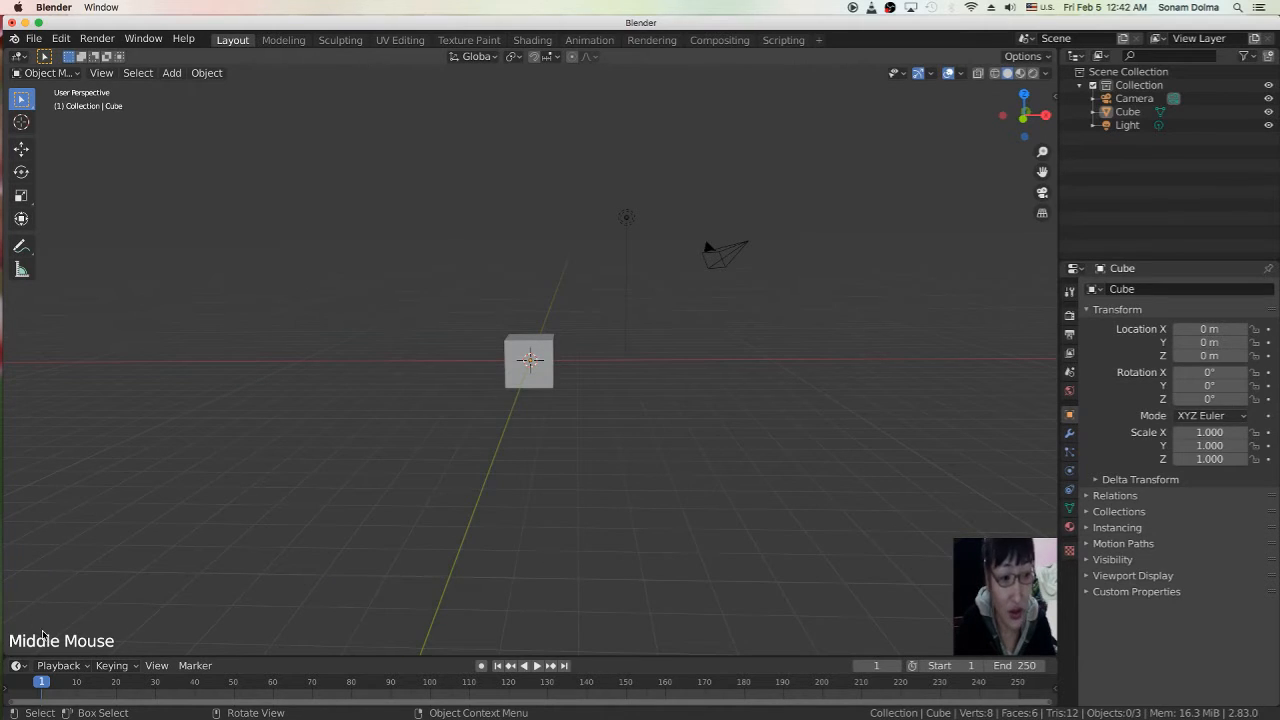
{"action": "middle_click_drag", "start_coordinate": [468, 474], "coordinate": [629, 429]}
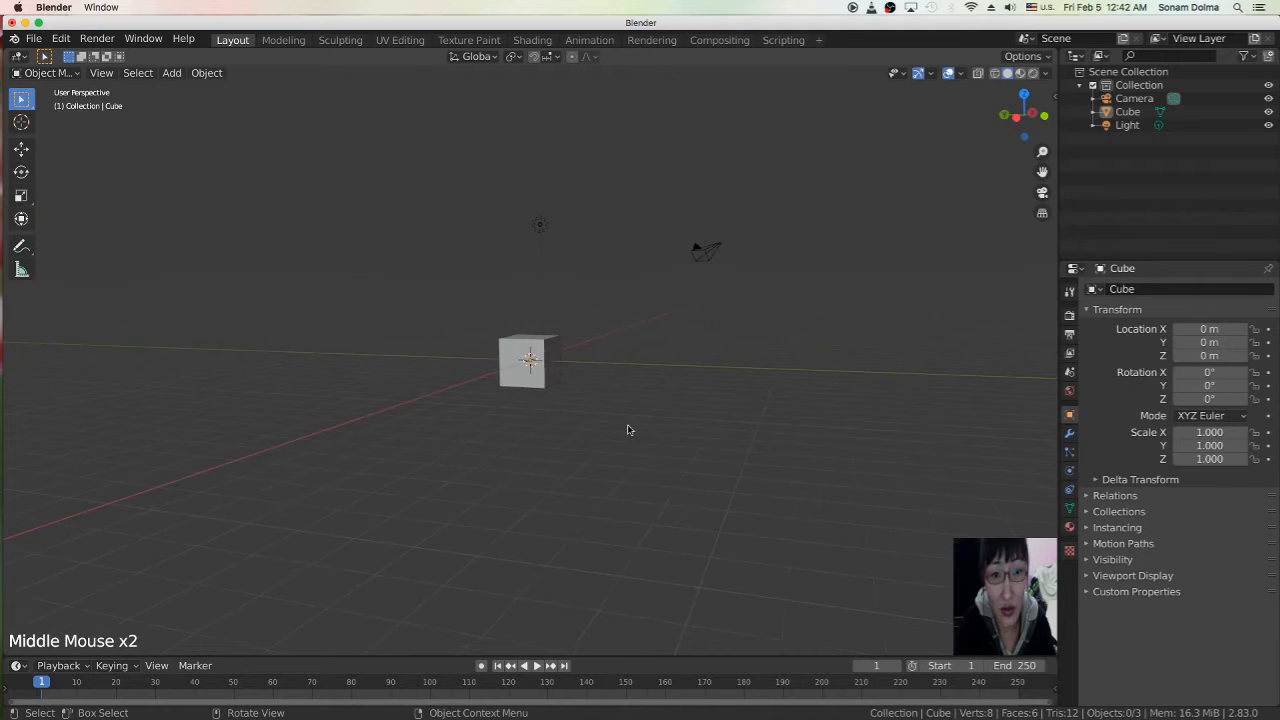
{"action": "left_click", "coordinate": [519, 355]}
{"action": "middle_click_drag", "start_coordinate": [566, 383], "coordinate": [589, 380]}
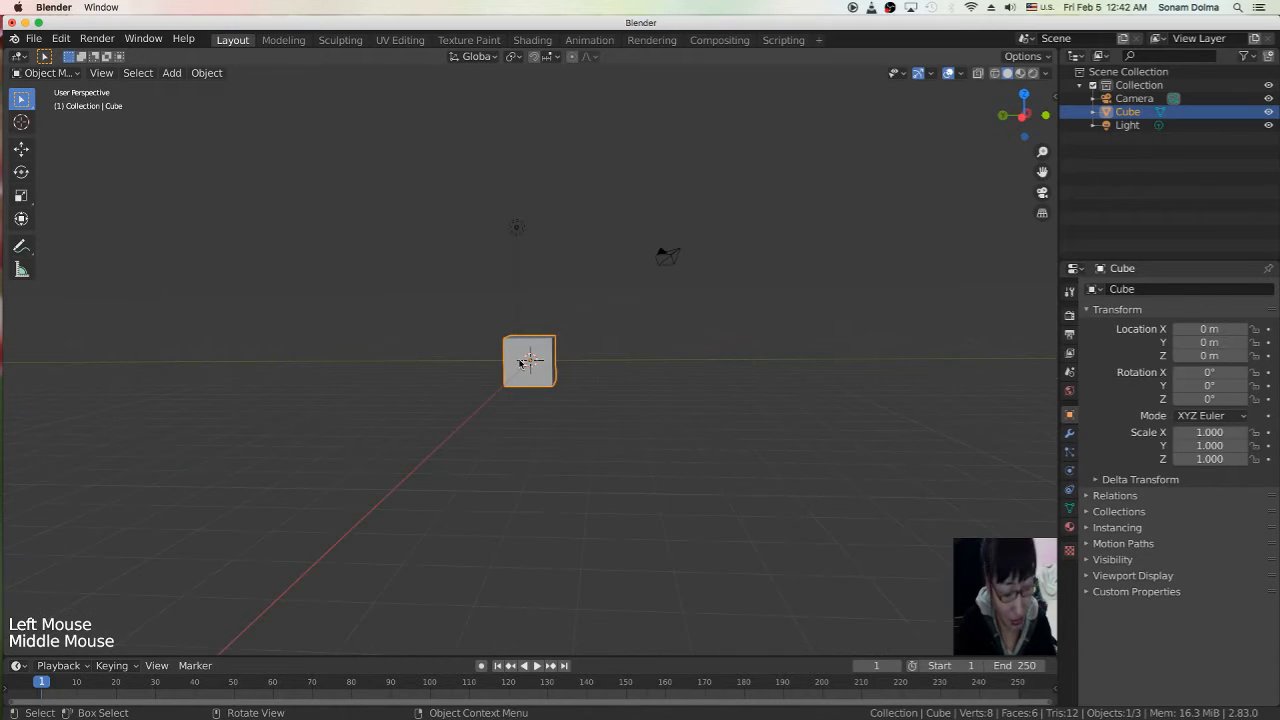
{"action": "key", "text": "g"}
{"action": "key", "text": "z"}
{"action": "left_click", "coordinate": [527, 326]}
- Move the camera lower and closer to the cube, and rotate it to a nearly level view
{"action": "middle_click_drag", "start_coordinate": [611, 363], "coordinate": [714, 271]}
{"action": "left_click", "coordinate": [741, 247]}
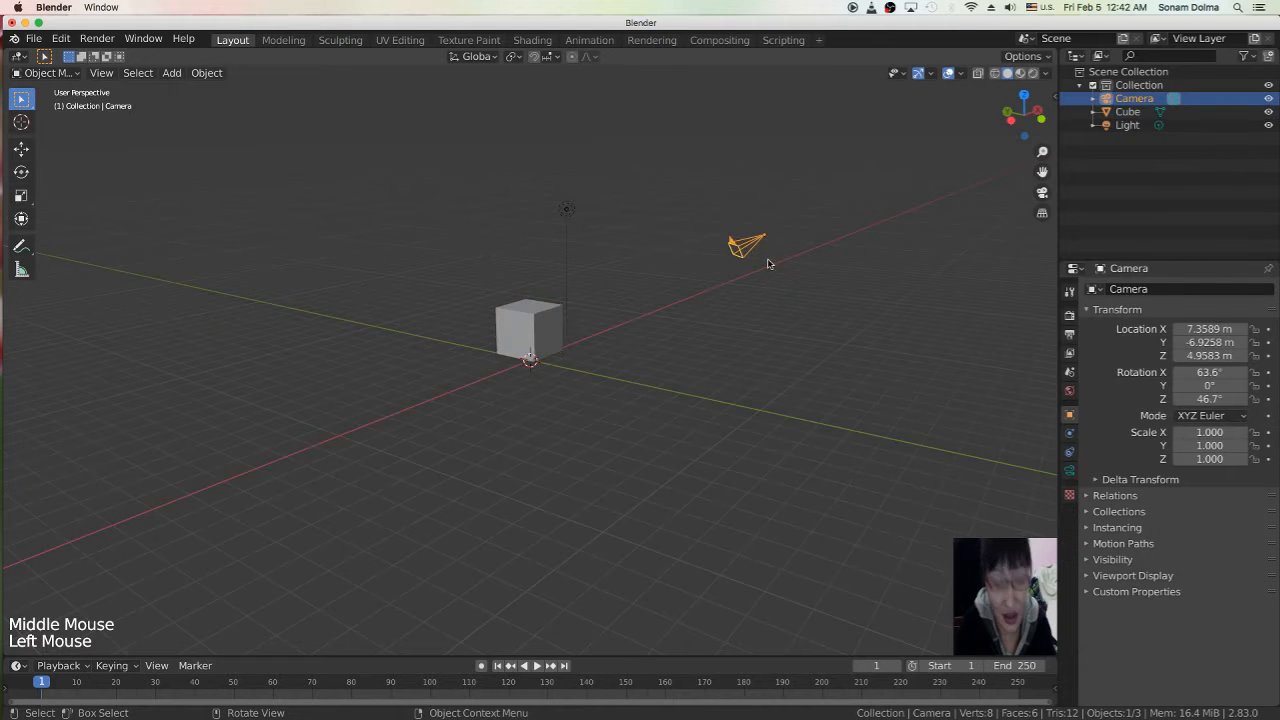
{"action": "key", "text": "g"}
{"action": "left_click", "coordinate": [712, 308]}
{"action": "middle_click_drag", "start_coordinate": [763, 338], "coordinate": [733, 319]}
{"action": "key", "text": "r"}
{"action": "left_click", "coordinate": [785, 298]}
{"action": "key", "text": "g"}
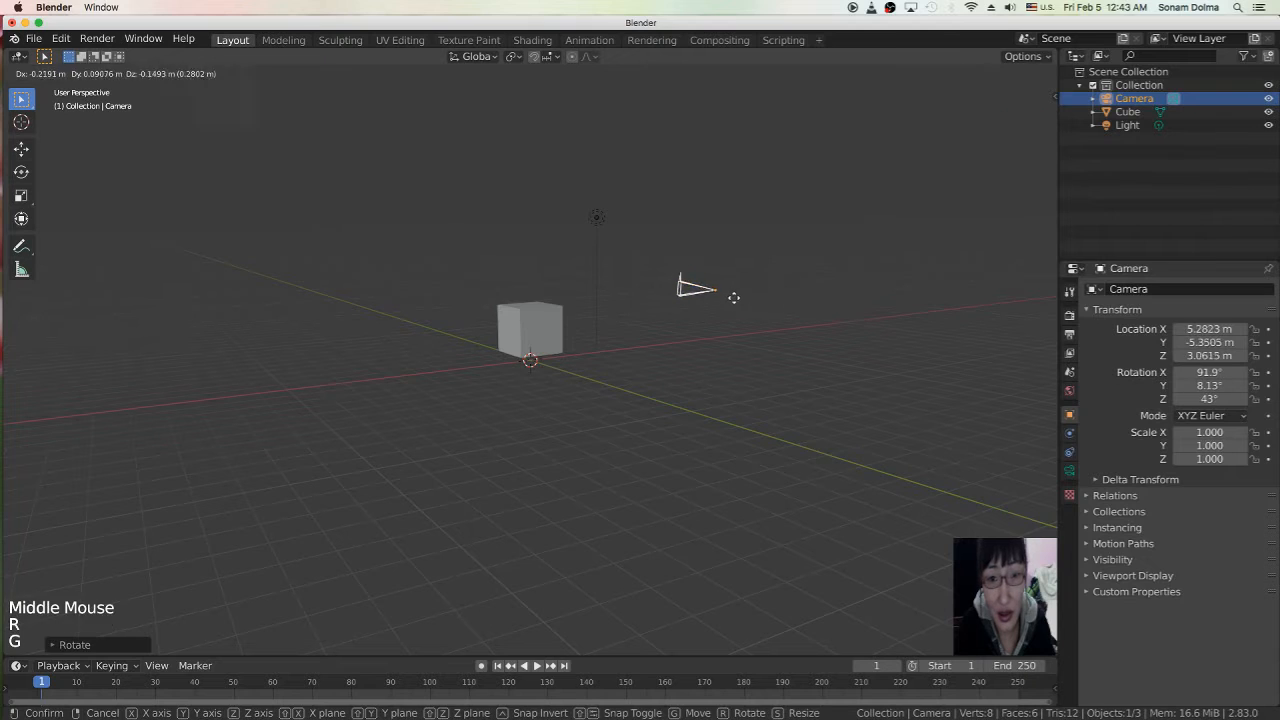
{"action": "left_click", "coordinate": [714, 320]}
- Move the light about 1.2 m, mostly upward, to a height of about 7.07 m
{"action": "left_click", "coordinate": [597, 219]}
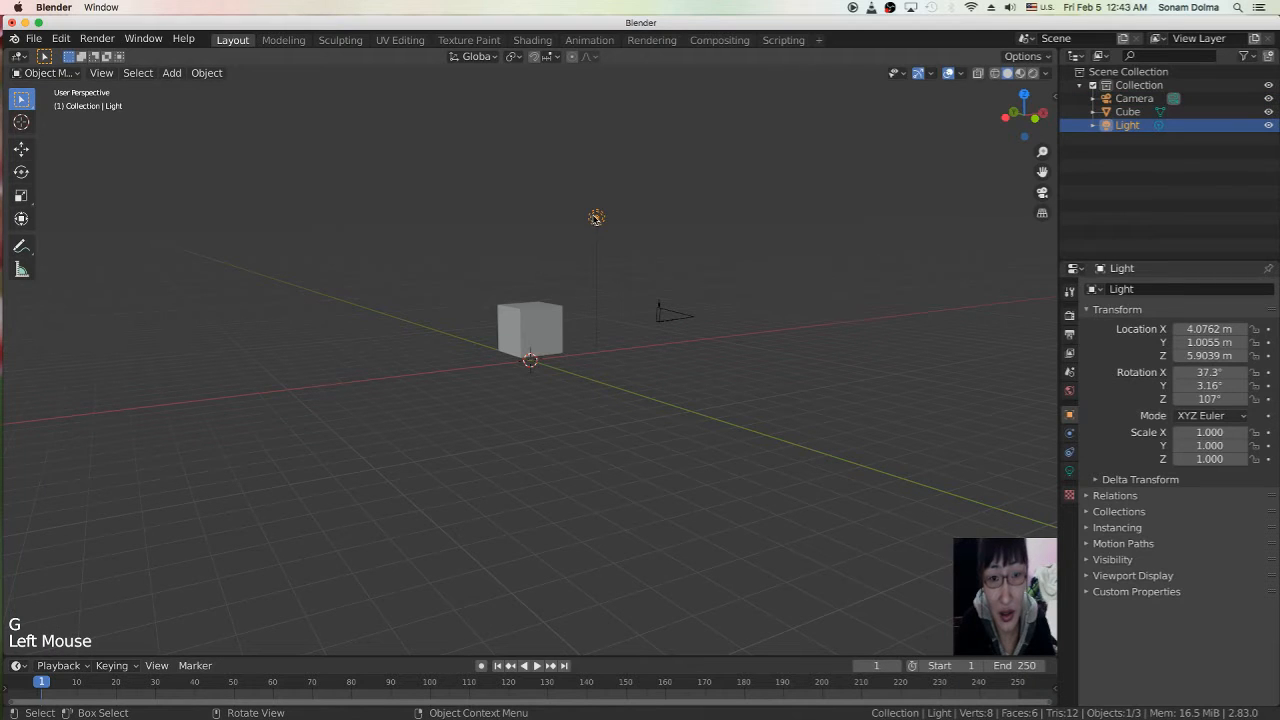
{"action": "key", "text": "g"}
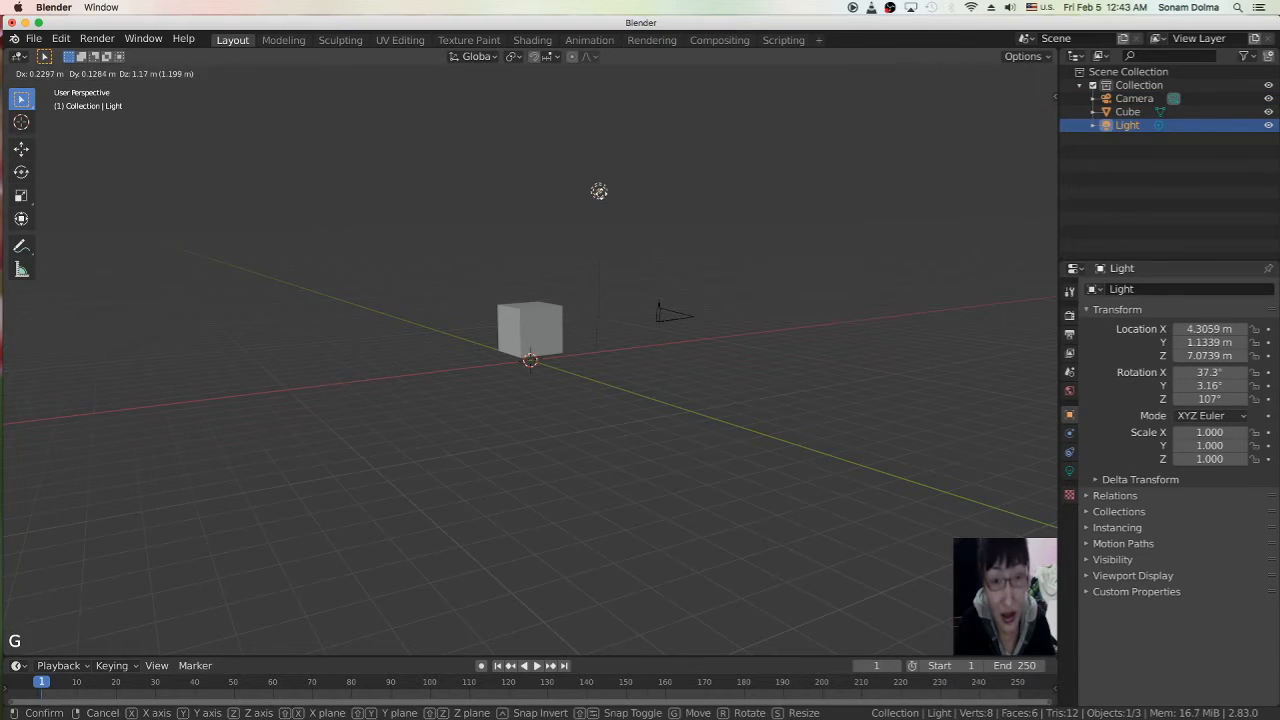
{"action": "left_click", "coordinate": [600, 191]}
- Add a plane at the origin beneath the cube and scale it up to about 13.35
{"action": "left_click", "coordinate": [530, 342]}
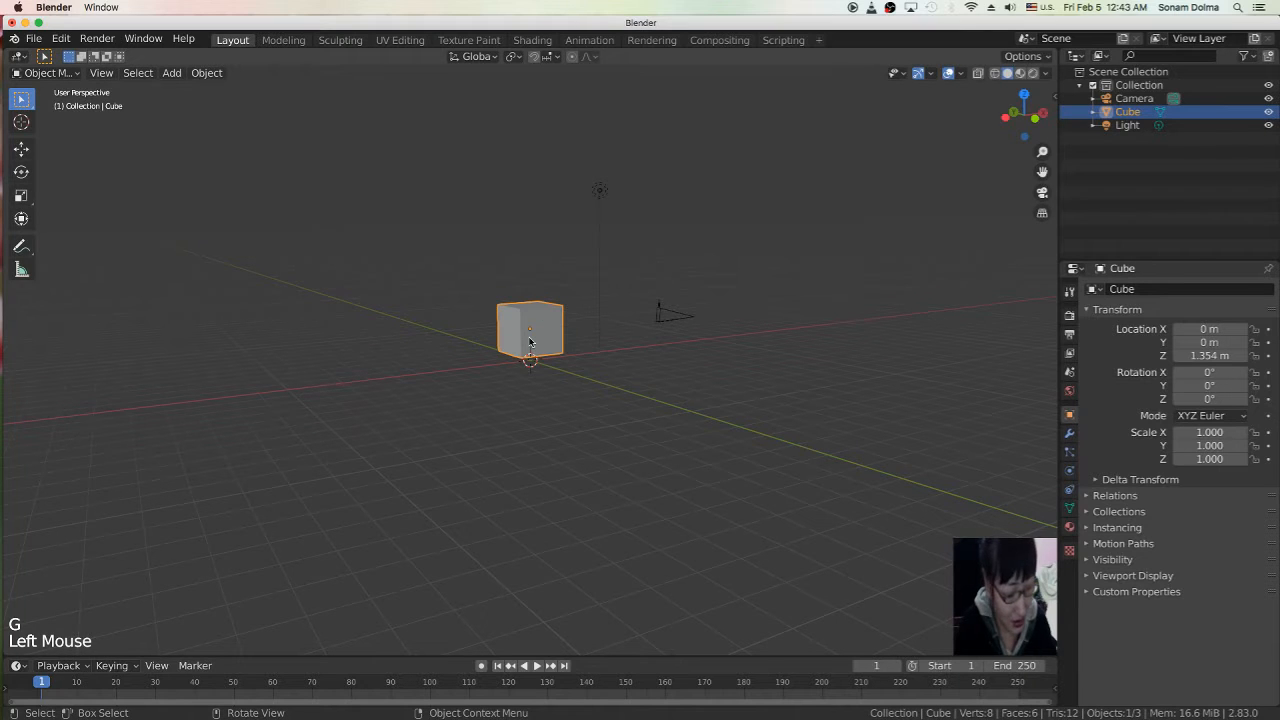
{"action": "key", "text": "shift+a"}
{"action": "mouse_move", "coordinate": [530, 340]}
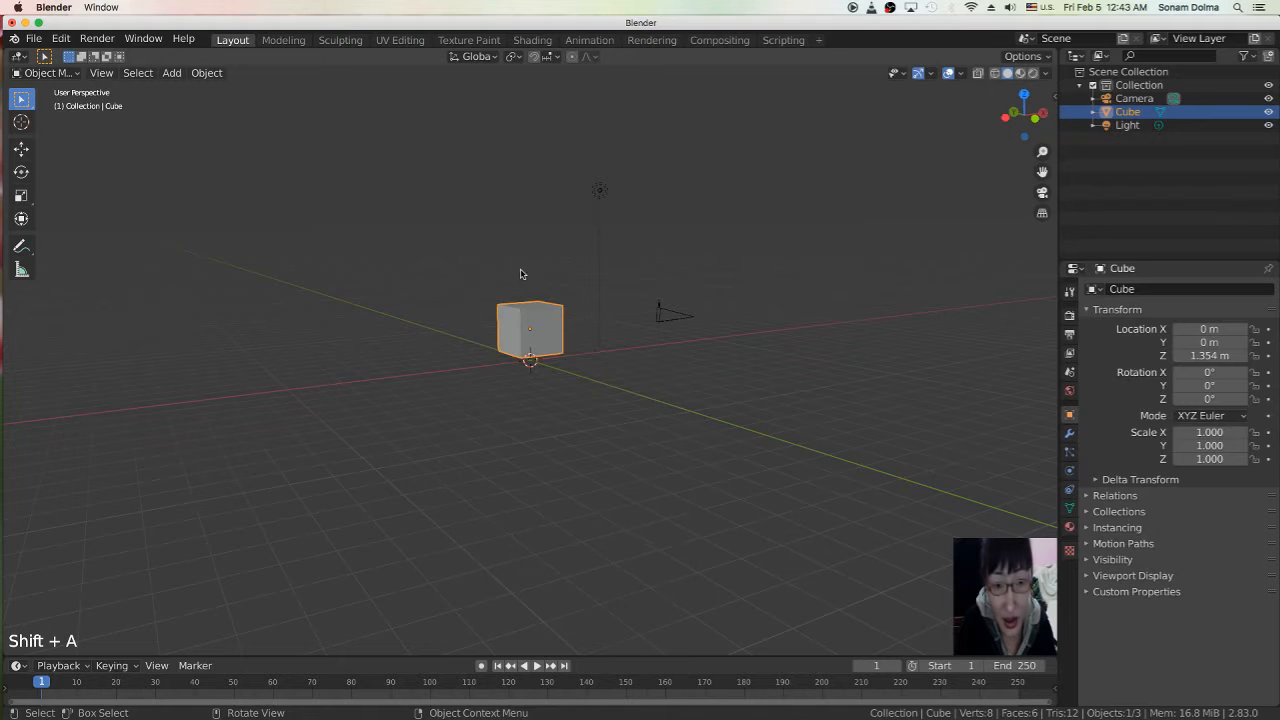
{"action": "key", "text": "shift+a"}
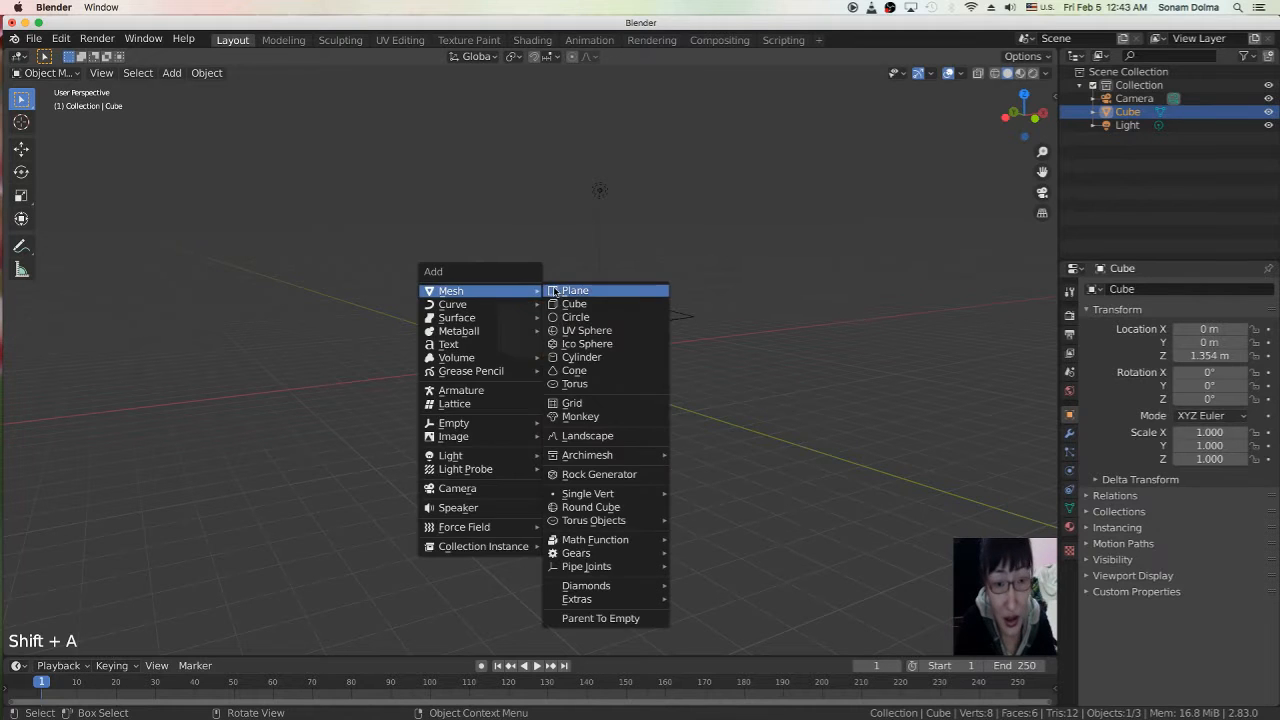
{"action": "left_click", "coordinate": [557, 291]}
{"action": "key", "text": "s"}
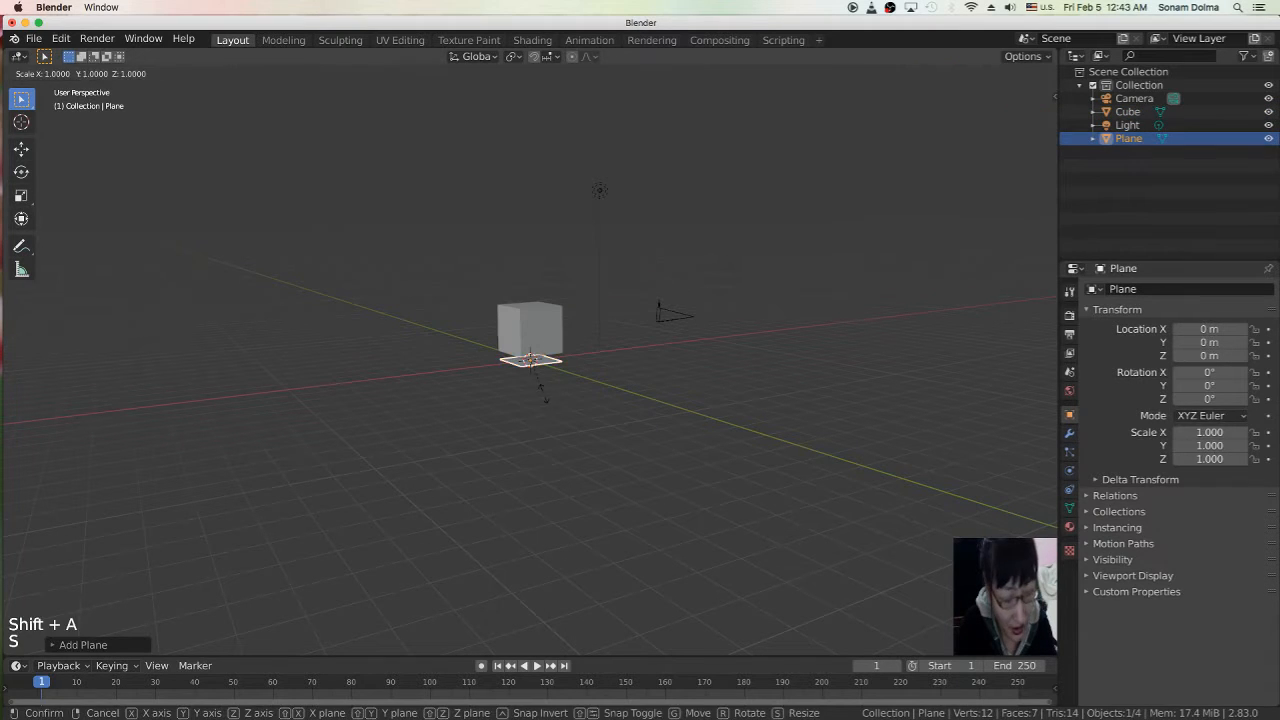
{"action": "left_click", "coordinate": [590, 411]}
{"action": "key", "text": "s"}
{"action": "left_click", "coordinate": [609, 410]}
{"action": "middle_click_drag", "start_coordinate": [609, 410], "coordinate": [587, 410]}
{"action": "left_click", "coordinate": [579, 411]}
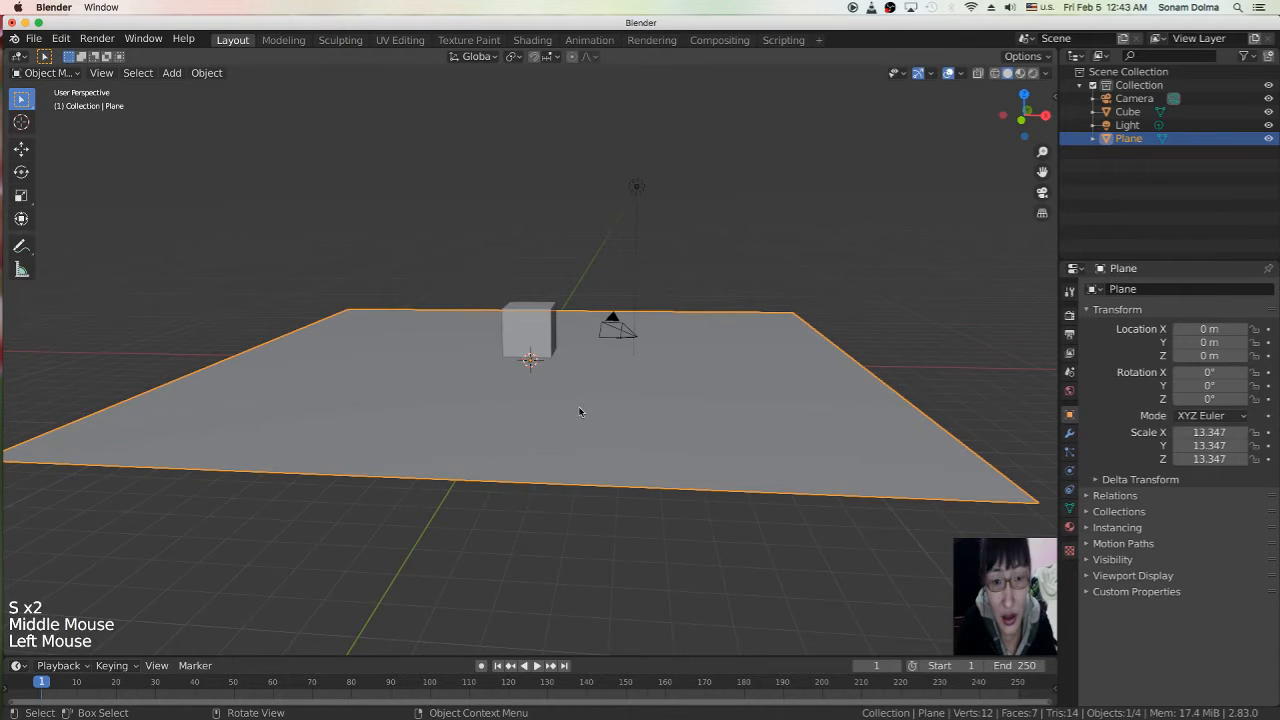
- Give the plane a new material with a green base color of about H 0.266, S 0.951, V 0.627
{"action": "left_click", "coordinate": [1069, 528]}
{"action": "left_click", "coordinate": [1140, 348]}
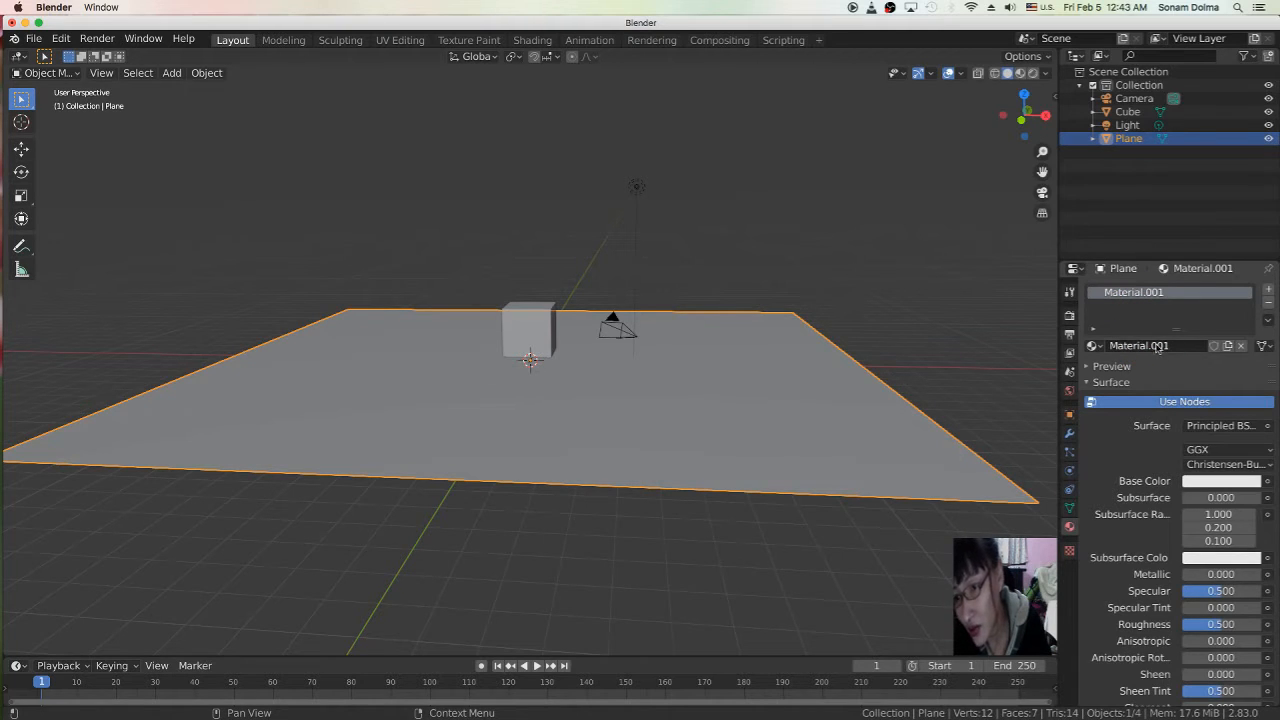
{"action": "left_click", "coordinate": [1201, 482]}
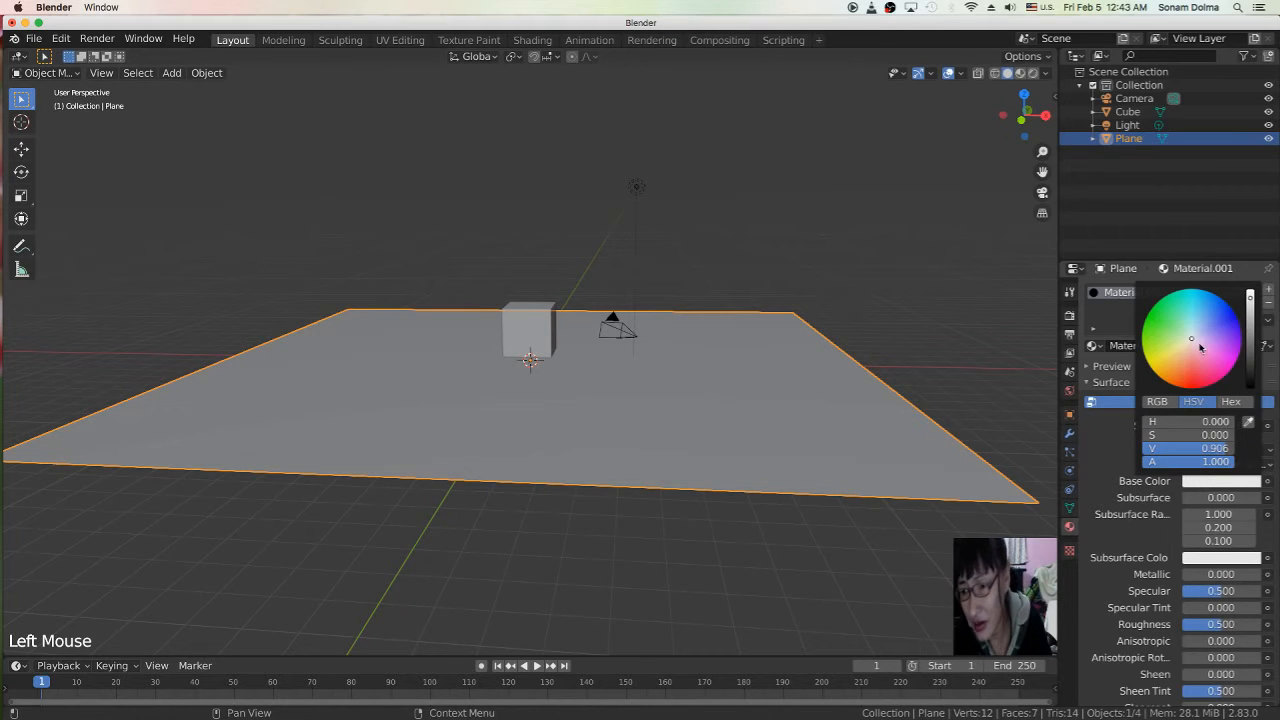
{"action": "left_click_drag", "start_coordinate": [1193, 343], "coordinate": [1145, 337]}
{"action": "left_click", "coordinate": [1249, 328]}
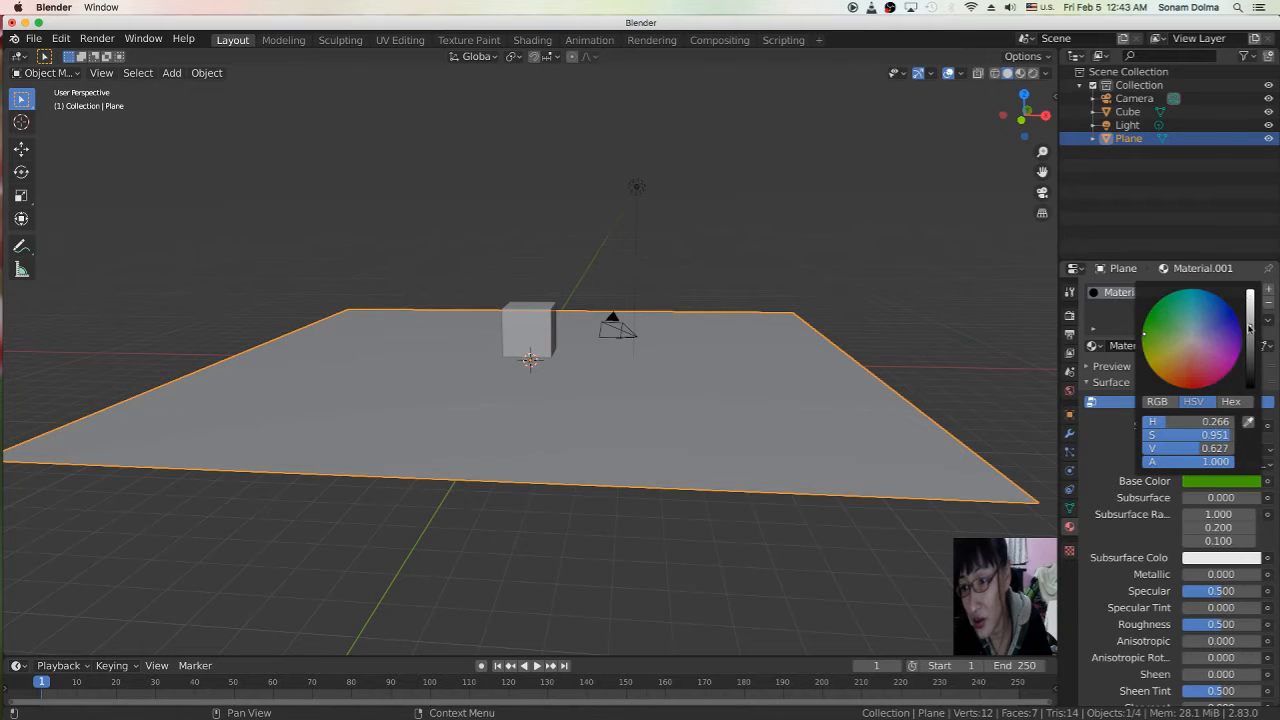
- Copy the green base color to the material's subsurface color and show the viewport in Material Preview shading
{"action": "left_click_drag", "start_coordinate": [1226, 481], "coordinate": [1217, 562]}
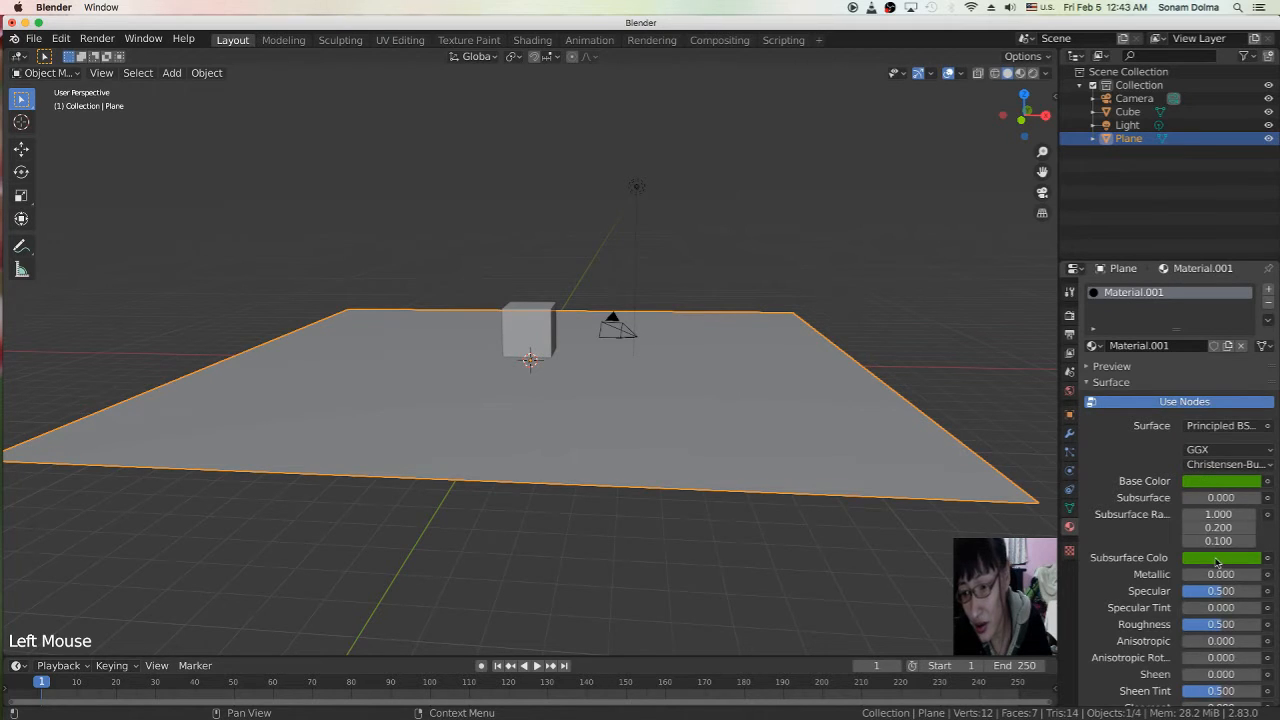
{"action": "middle_click_drag", "start_coordinate": [948, 372], "coordinate": [952, 371]}
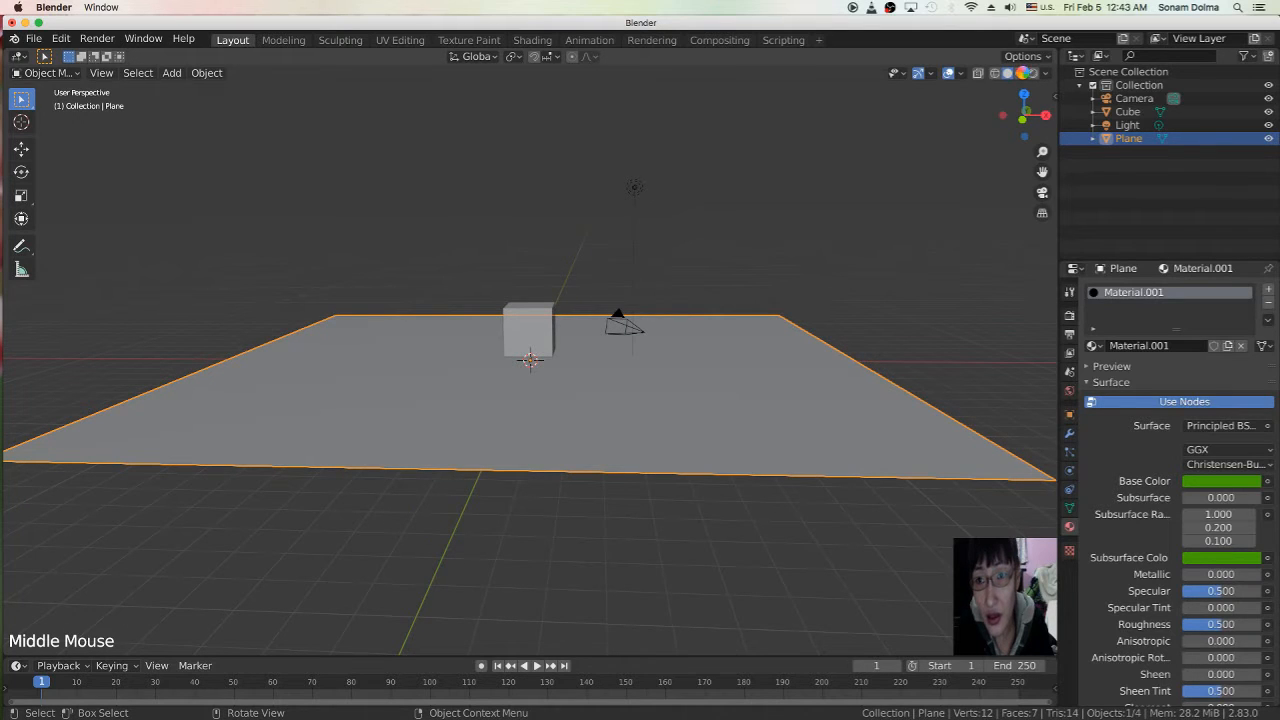
{"action": "left_click", "coordinate": [1020, 73]}
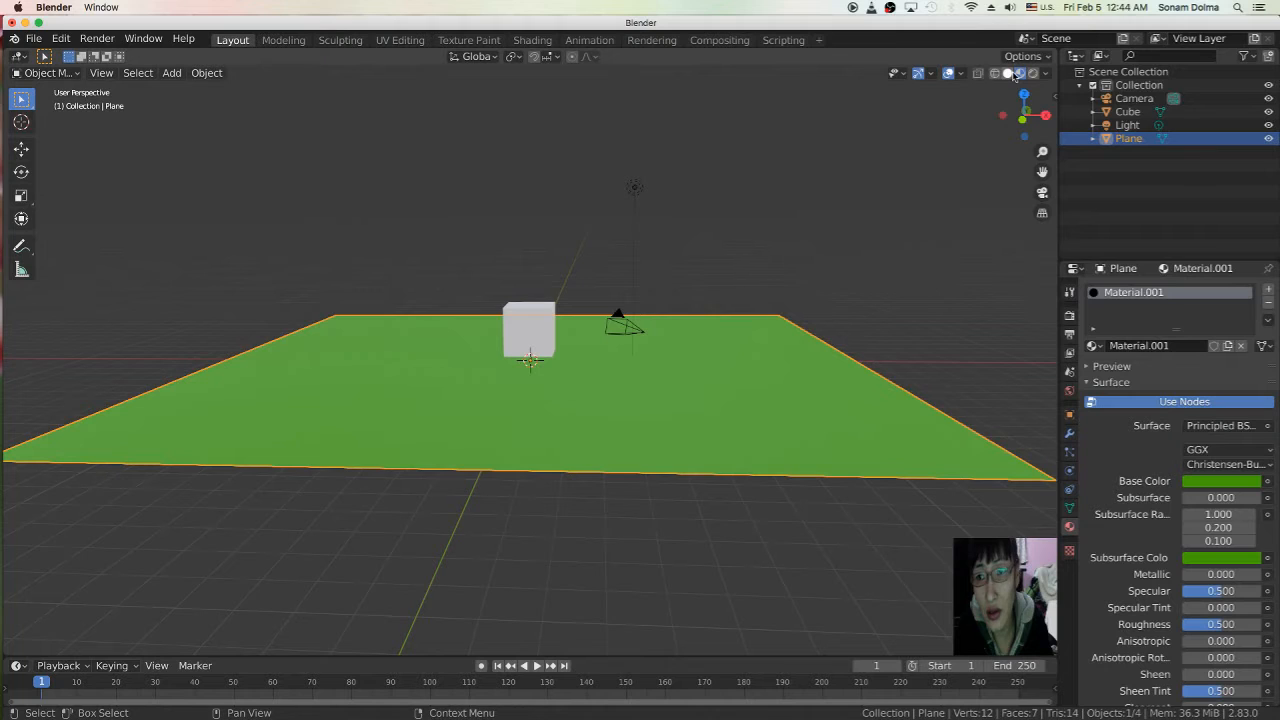
- Select the cube and add a second material slot with a new material to it
{"action": "scroll", "coordinate": [568, 266], "scroll_direction": "up", "scroll_amount": 3}
{"action": "middle_click_drag", "start_coordinate": [625, 290], "coordinate": [565, 285]}
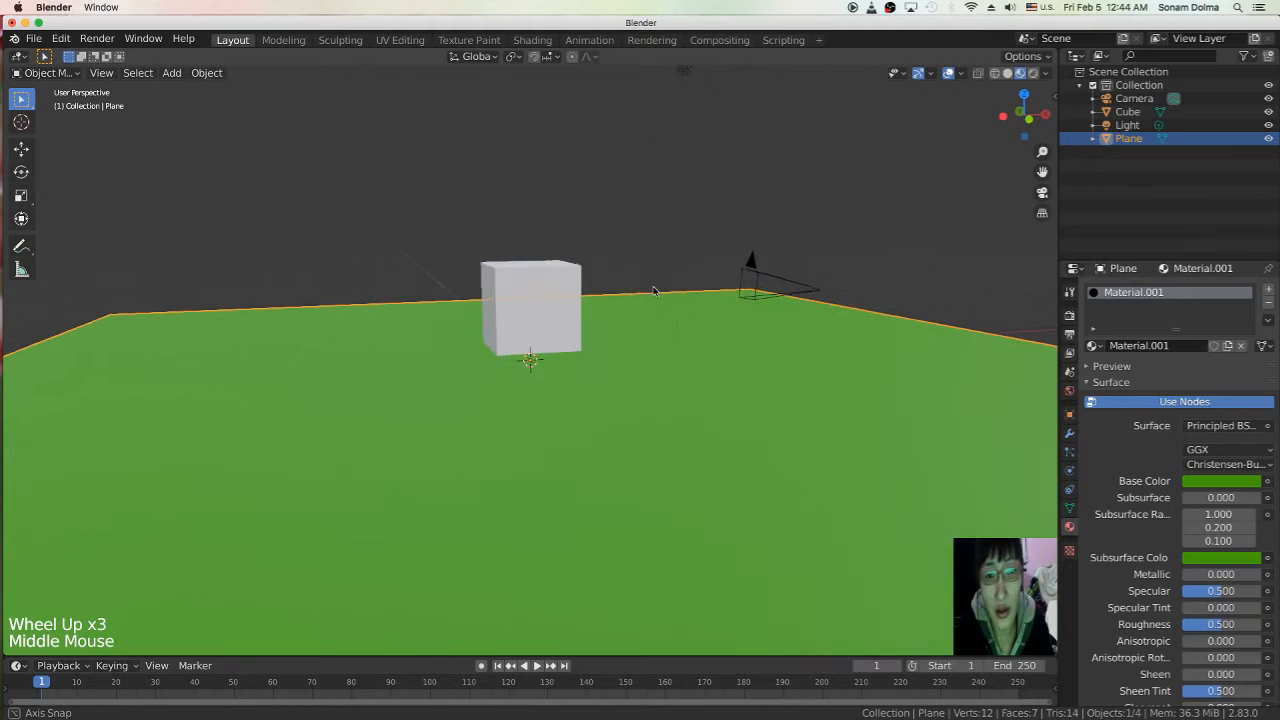
{"action": "scroll", "coordinate": [558, 285], "scroll_direction": "down", "scroll_amount": 1}
{"action": "left_click", "coordinate": [553, 285]}
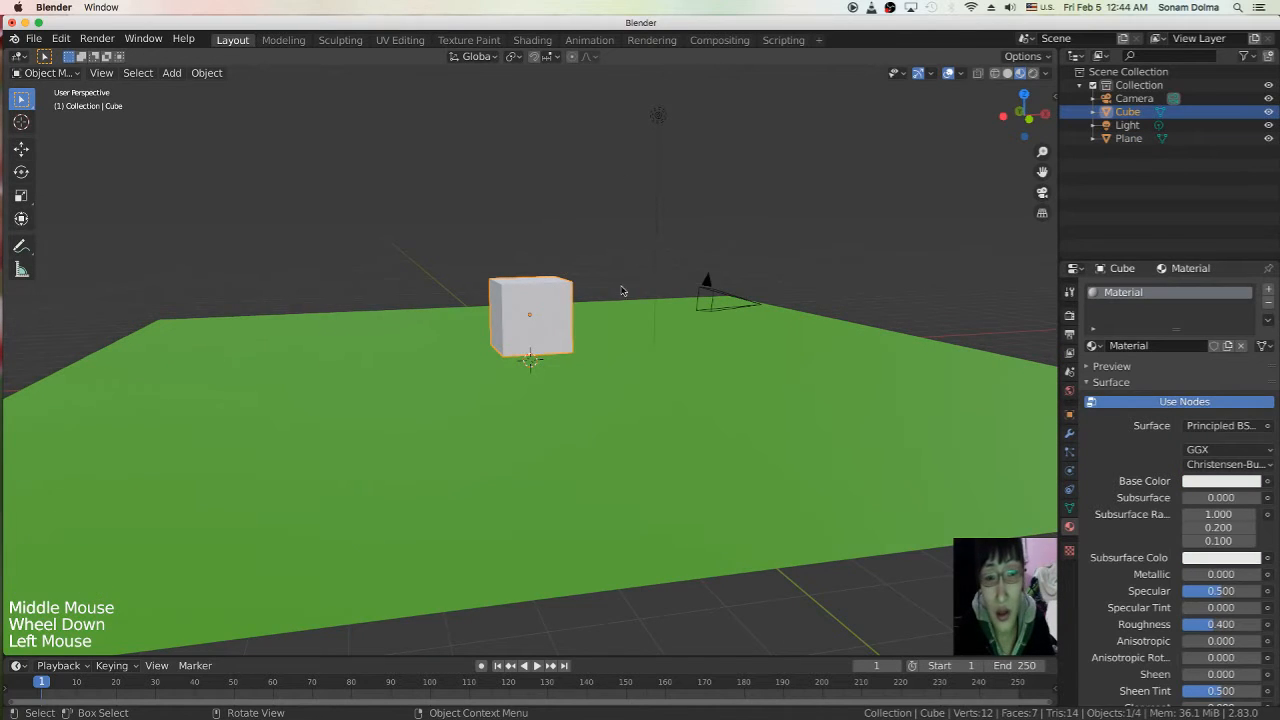
{"action": "middle_click_drag", "start_coordinate": [547, 313], "coordinate": [863, 397]}
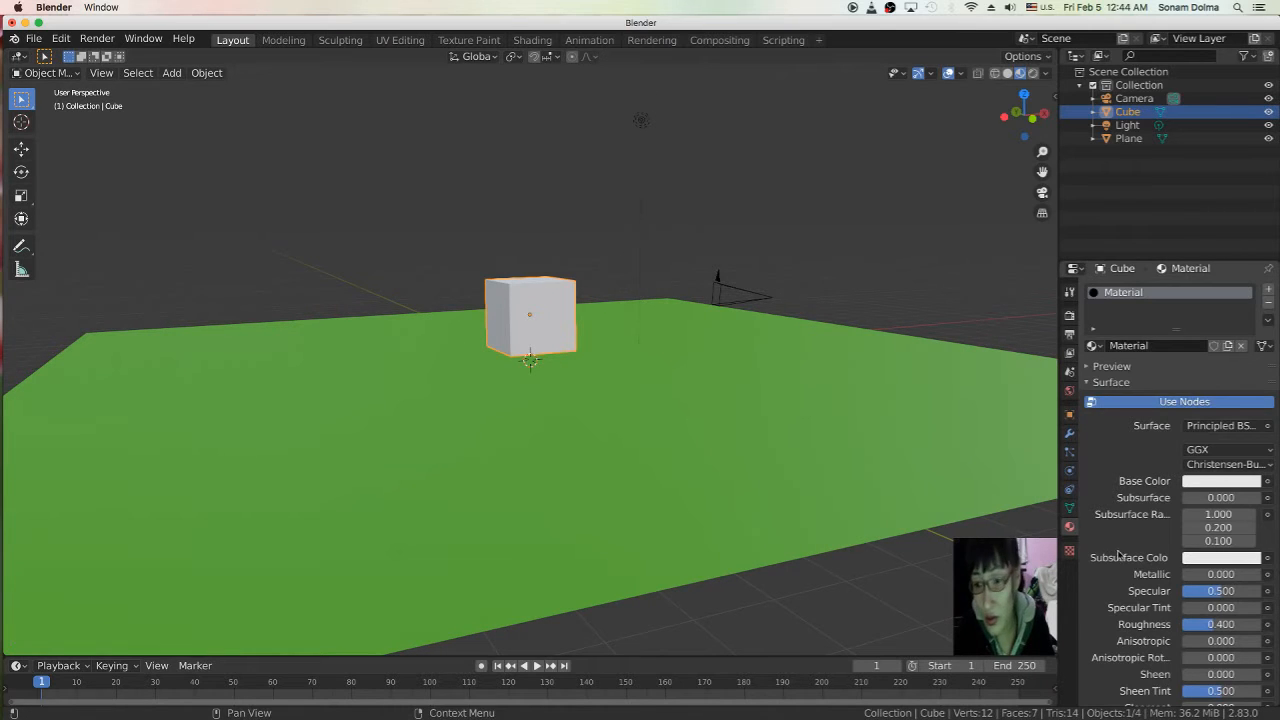
{"action": "left_click", "coordinate": [1070, 529]}
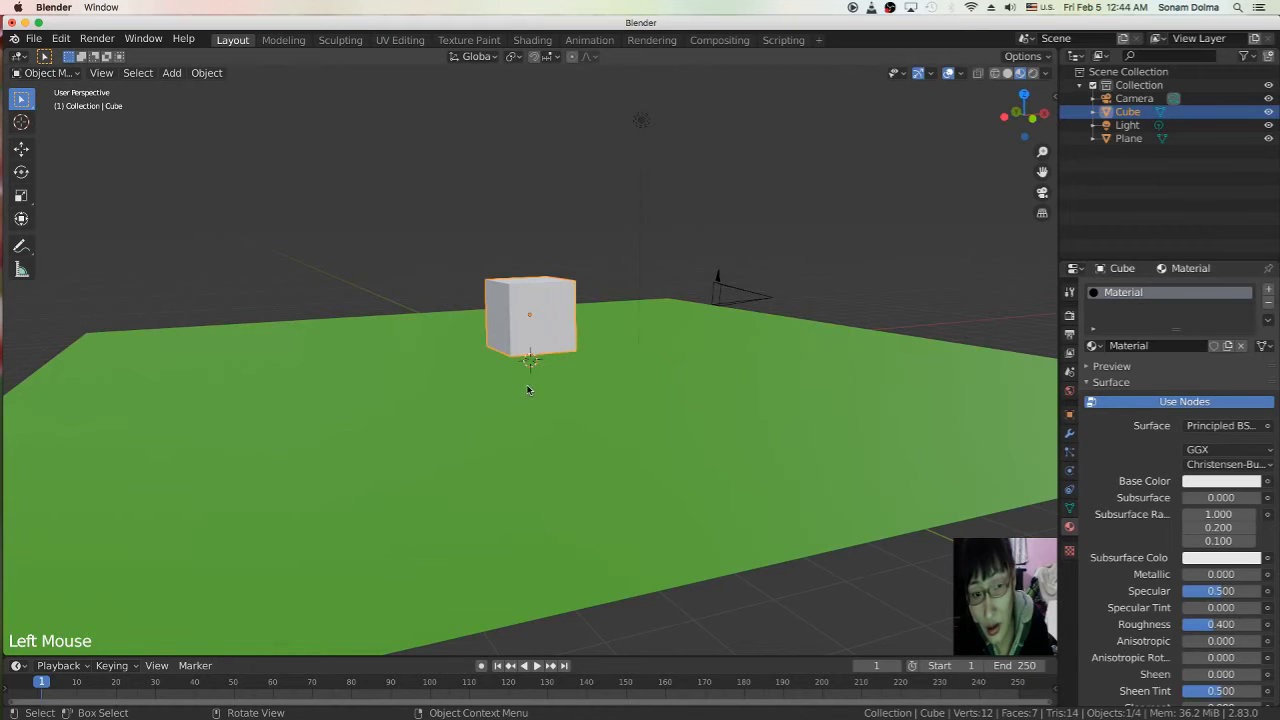
{"action": "left_click", "coordinate": [1270, 289]}
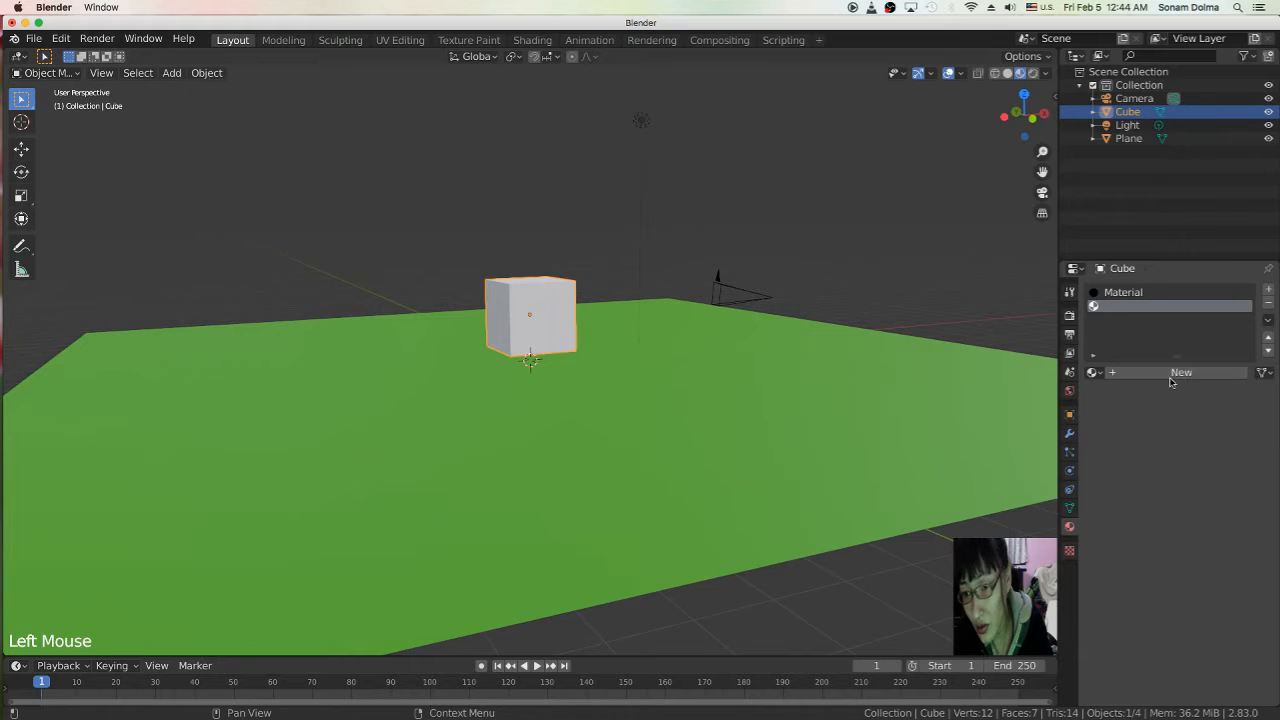
{"action": "left_click", "coordinate": [1171, 372]}
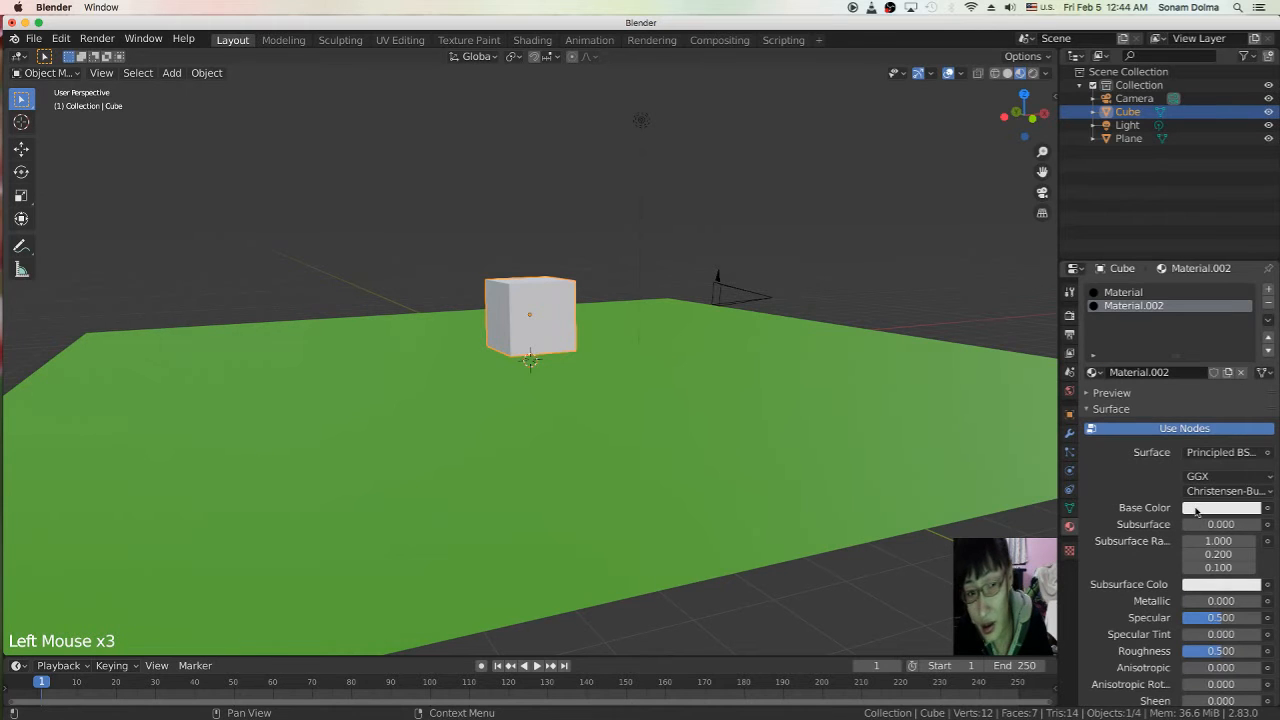
- Give the cube's second material a red base color and copy that color to its subsurface color
{"action": "left_click", "coordinate": [1197, 509]}
{"action": "left_click_drag", "start_coordinate": [1190, 369], "coordinate": [1195, 404]}
{"action": "left_click_drag", "start_coordinate": [1213, 512], "coordinate": [1207, 590]}
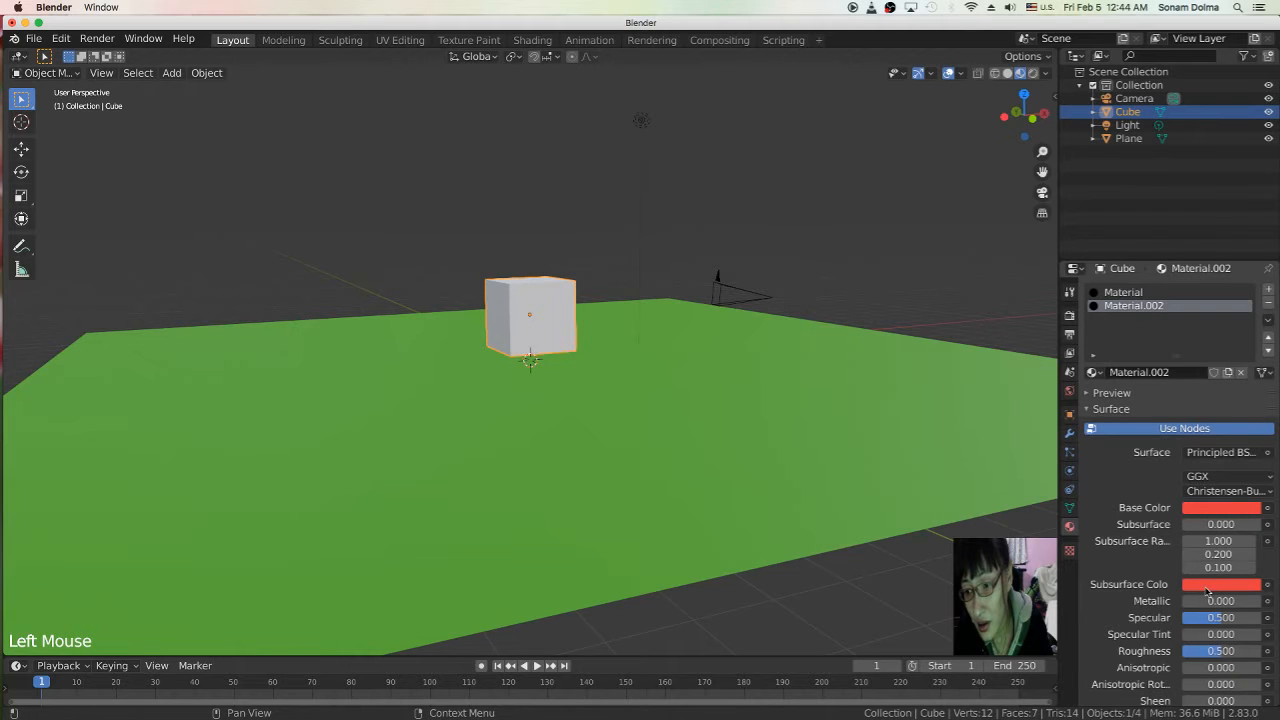
- Remove both material slots from the cube
{"action": "left_click", "coordinate": [540, 370]}
{"action": "middle_click_drag", "start_coordinate": [540, 370], "coordinate": [631, 348]}
{"action": "scroll", "coordinate": [631, 348], "scroll_direction": "down", "scroll_amount": 2}
{"action": "left_click", "coordinate": [528, 322]}
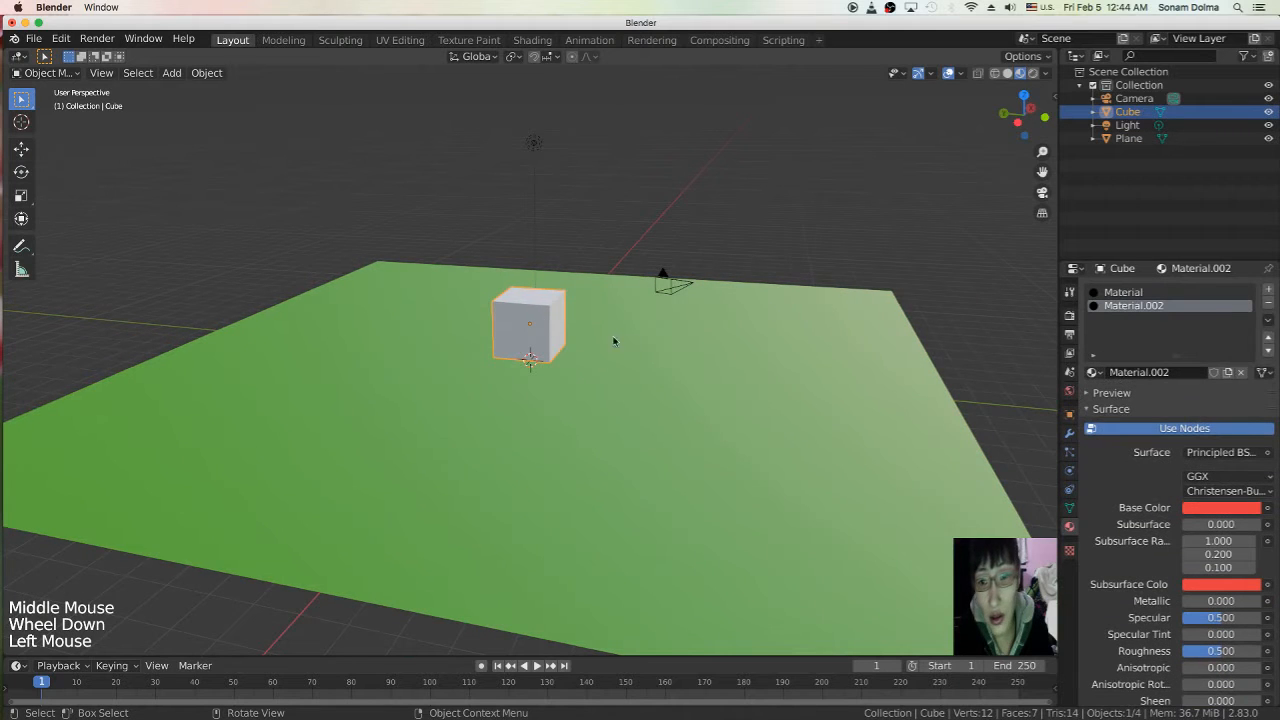
{"action": "left_click", "coordinate": [1269, 303]}
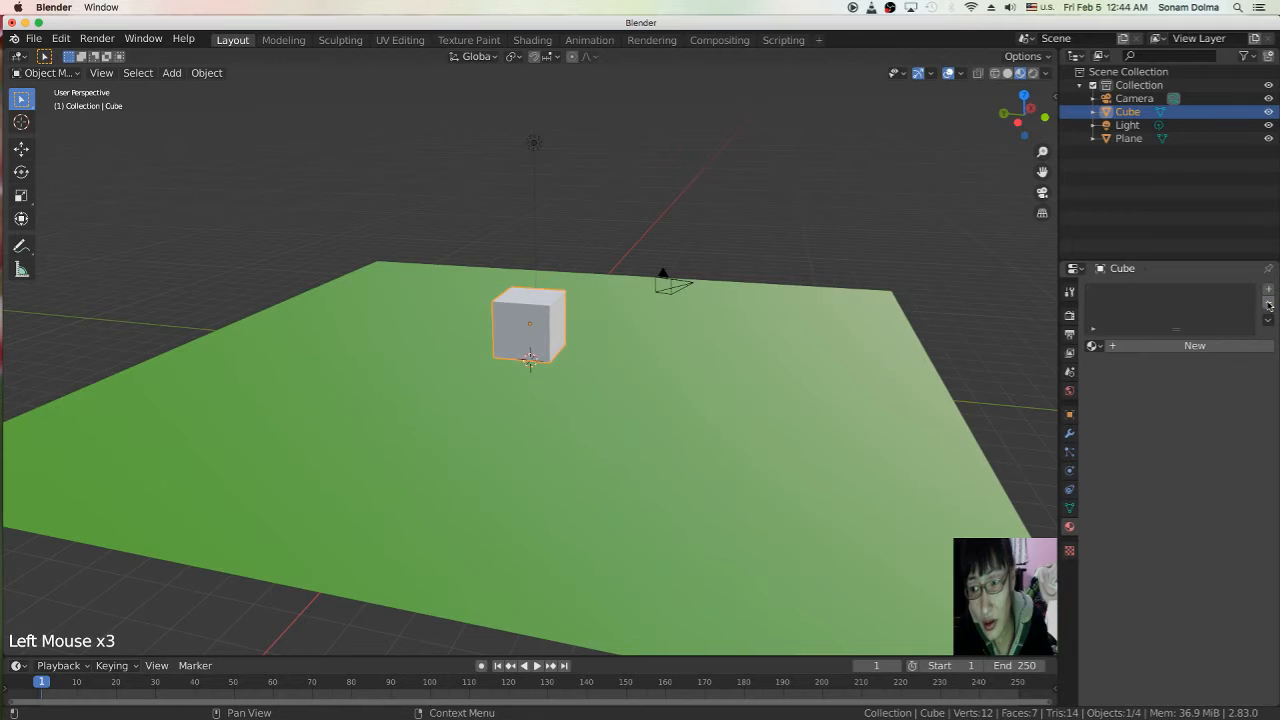
- Create a new material on the cube with a bright red base color and copy it to the subsurface color
{"action": "left_click", "coordinate": [750, 392]}
{"action": "left_click", "coordinate": [532, 333]}
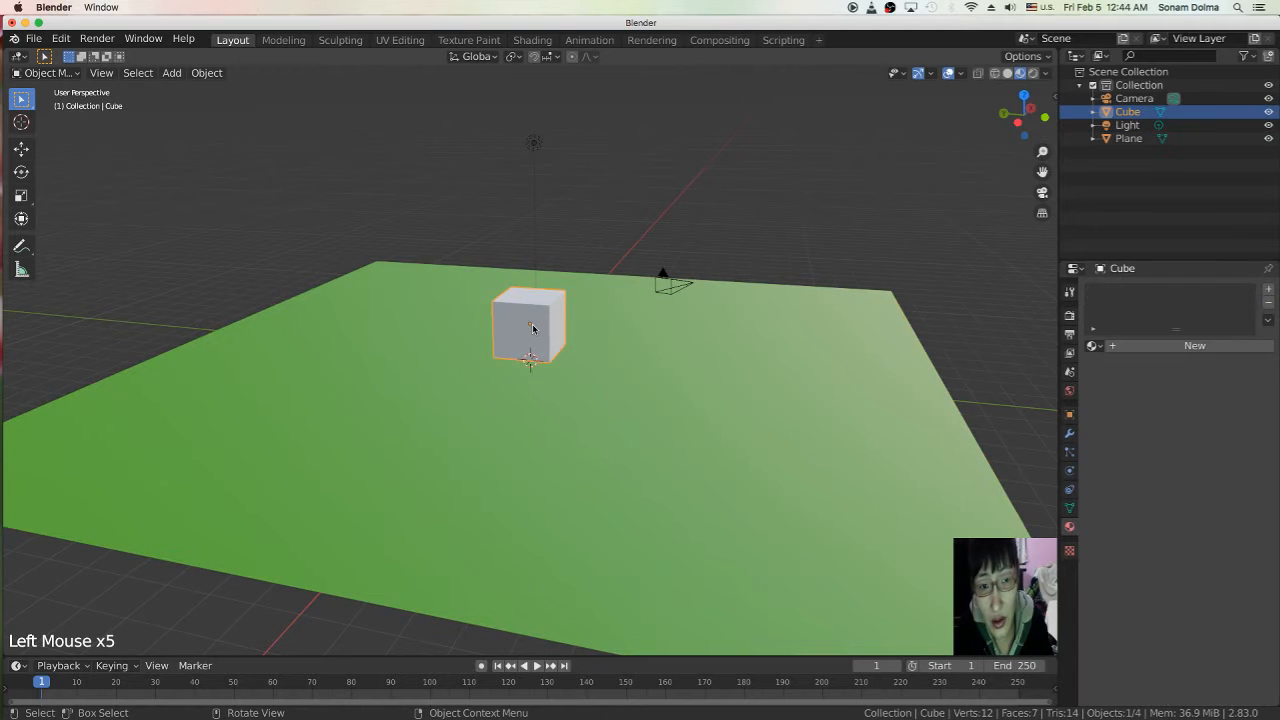
{"action": "left_click", "coordinate": [1208, 346]}
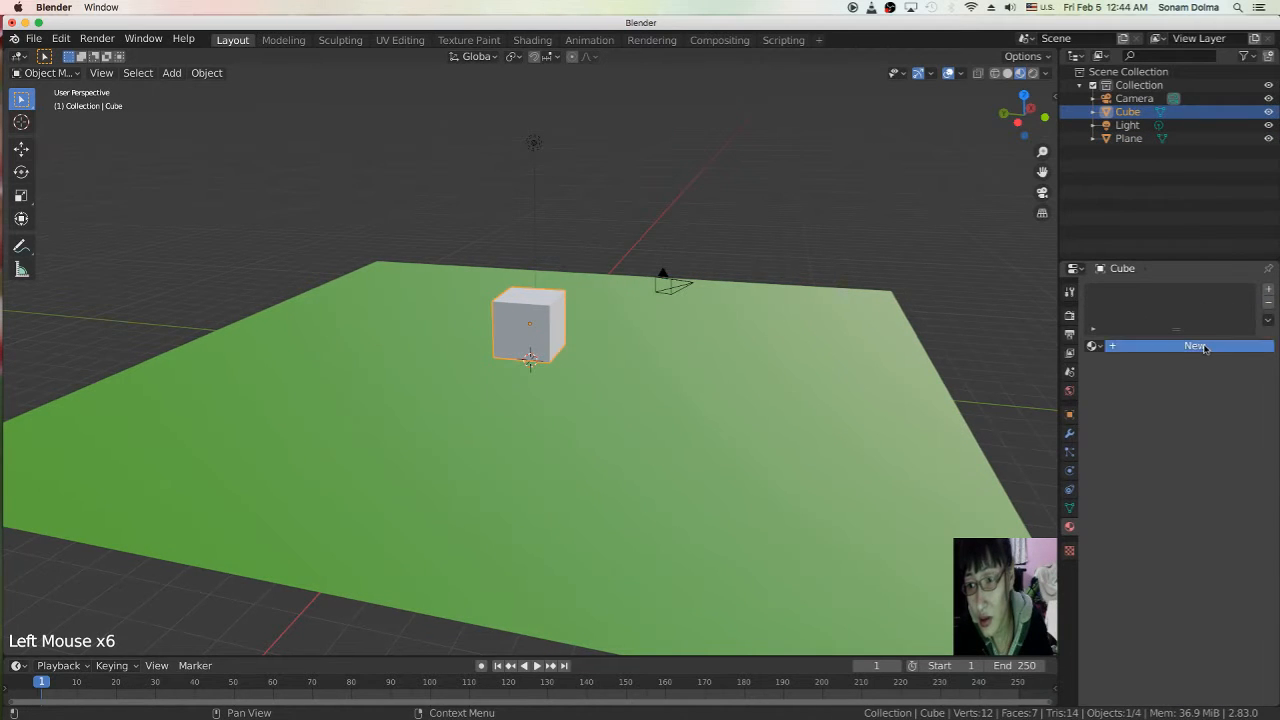
{"action": "left_click", "coordinate": [1217, 481]}
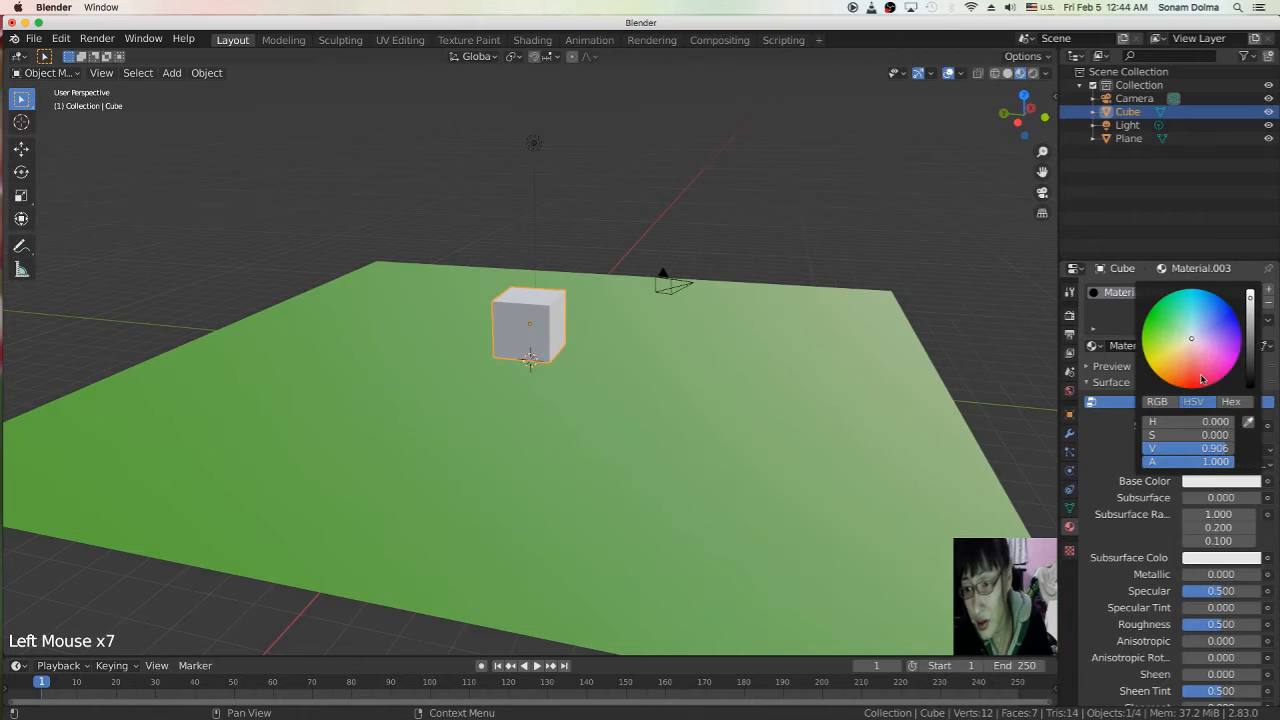
{"action": "left_click", "coordinate": [1202, 380]}
{"action": "mouse_move", "coordinate": [1228, 484]}
{"action": "left_mouse_down"}
{"action": "mouse_move", "coordinate": [1210, 597]}
{"action": "mouse_move", "coordinate": [1172, 611]}
{"action": "mouse_move", "coordinate": [1201, 602]}
{"action": "mouse_move", "coordinate": [1173, 602]}
{"action": "mouse_move", "coordinate": [1215, 632]}
{"action": "mouse_move", "coordinate": [1228, 629]}
{"action": "mouse_move", "coordinate": [1216, 545]}
{"action": "left_mouse_up"}
- Set the cube material's specular to 0, roughness to about 0.417, clearcoat roughness to about 0.038 and IOR to 0
{"action": "scroll", "coordinate": [1216, 553], "scroll_direction": "down", "scroll_amount": 5}
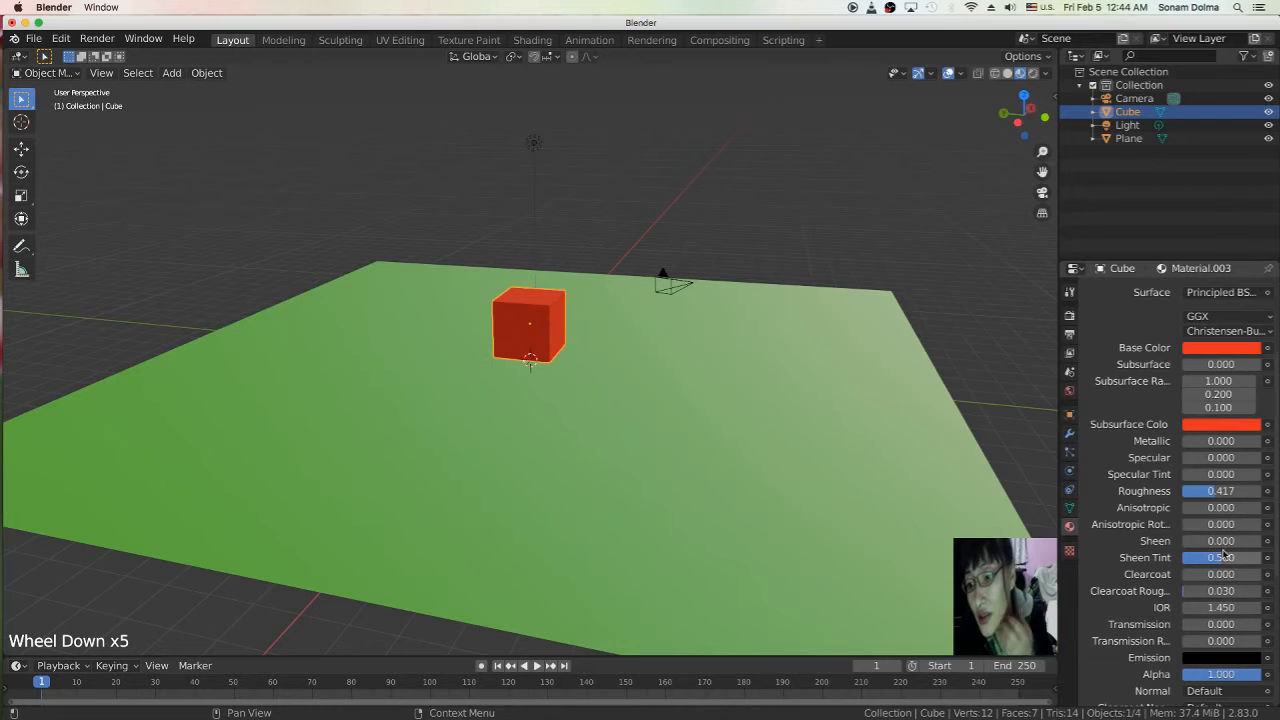
{"action": "left_click", "coordinate": [1199, 592]}
{"action": "left_click_drag", "start_coordinate": [1199, 592], "coordinate": [1212, 612]}
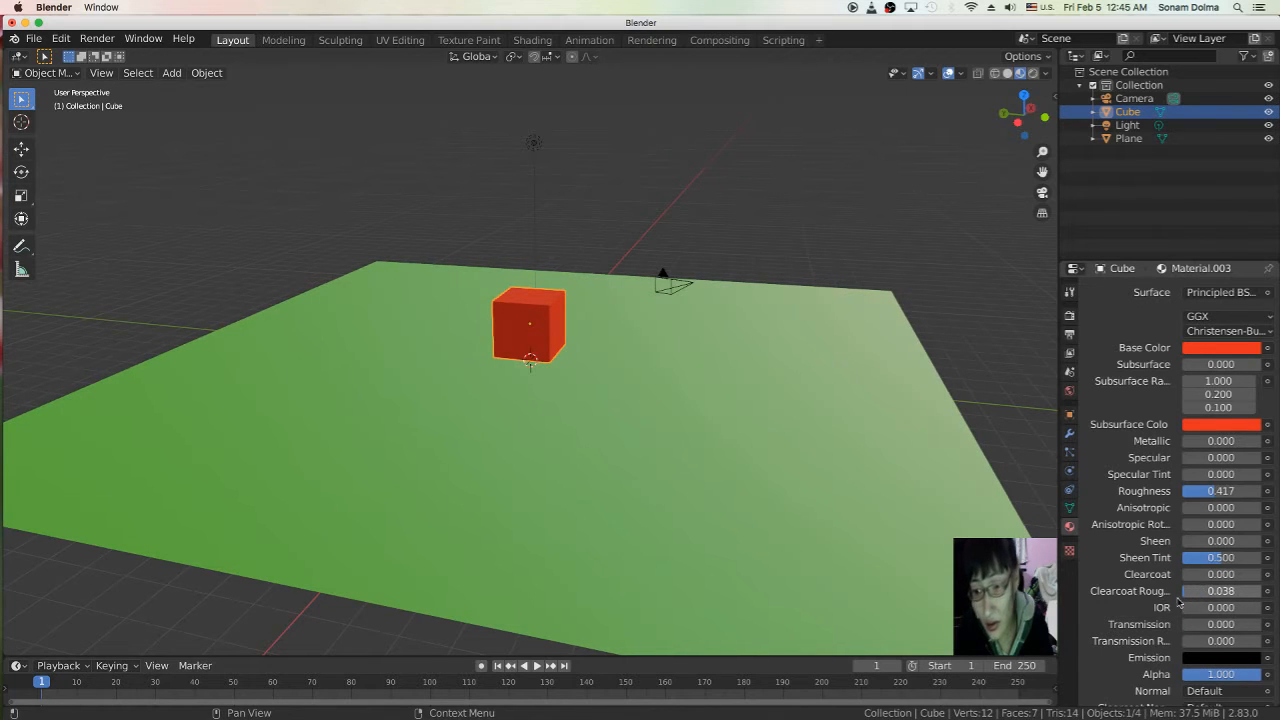
{"action": "scroll", "coordinate": [781, 348], "scroll_direction": "up", "scroll_amount": 2}
- Select the camera beside the cube and rotate it freehand
{"action": "left_click", "coordinate": [736, 253]}
{"action": "middle_click_drag", "start_coordinate": [832, 321], "coordinate": [789, 386]}
{"action": "scroll", "coordinate": [791, 343], "scroll_direction": "down", "scroll_amount": 2}
{"action": "key", "text": "r"}
{"action": "left_click", "coordinate": [857, 319]}
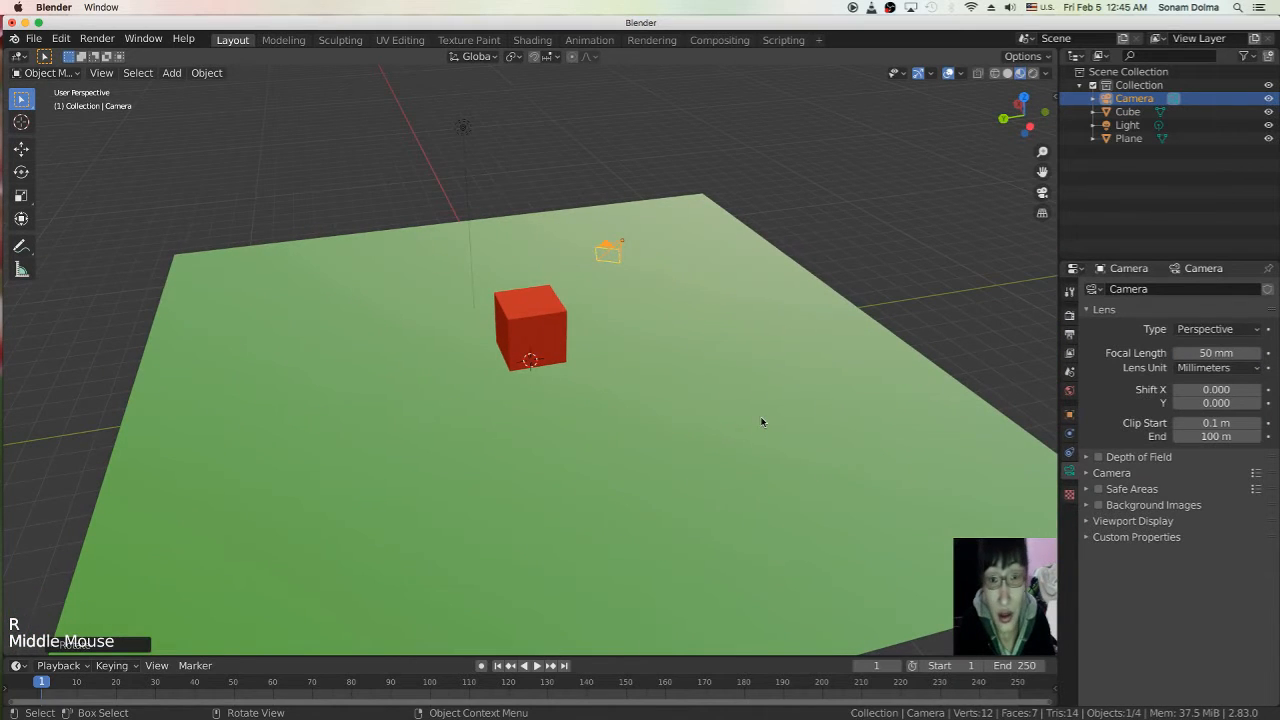
- Set the green ground plane material's specular to 0
{"action": "left_click", "coordinate": [762, 422]}
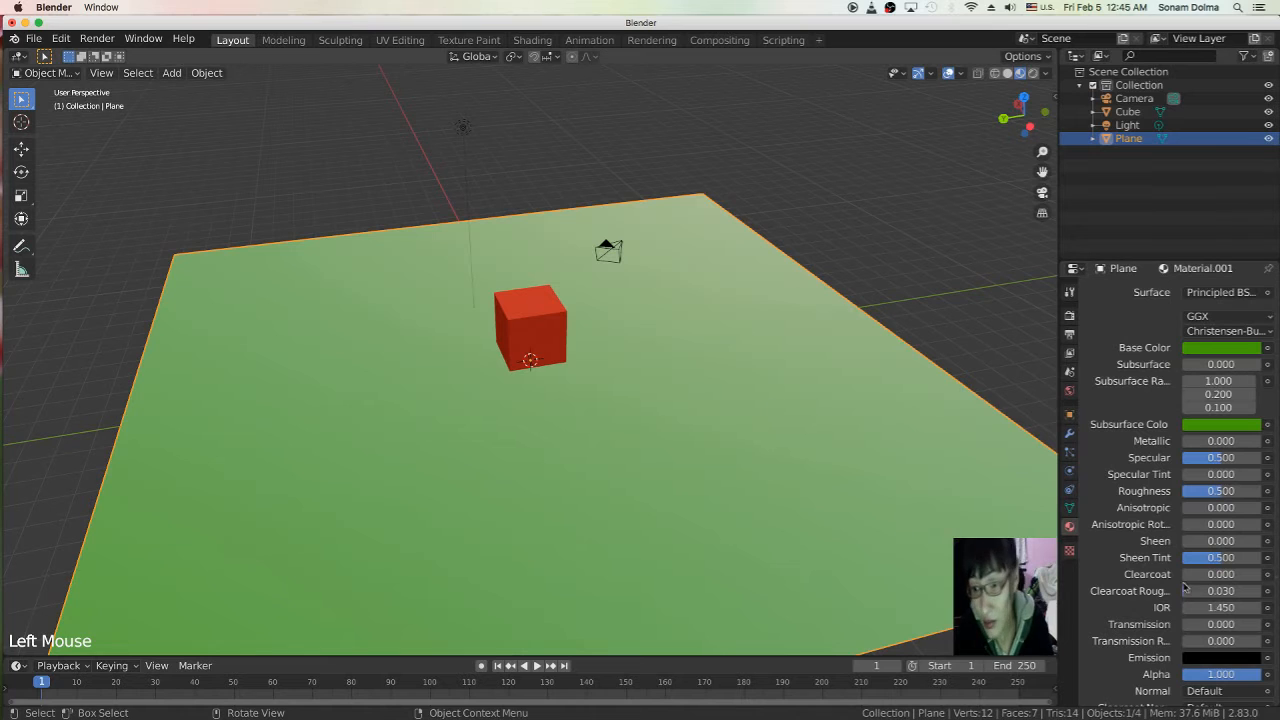
{"action": "left_click_drag", "start_coordinate": [1206, 457], "coordinate": [1168, 474]}
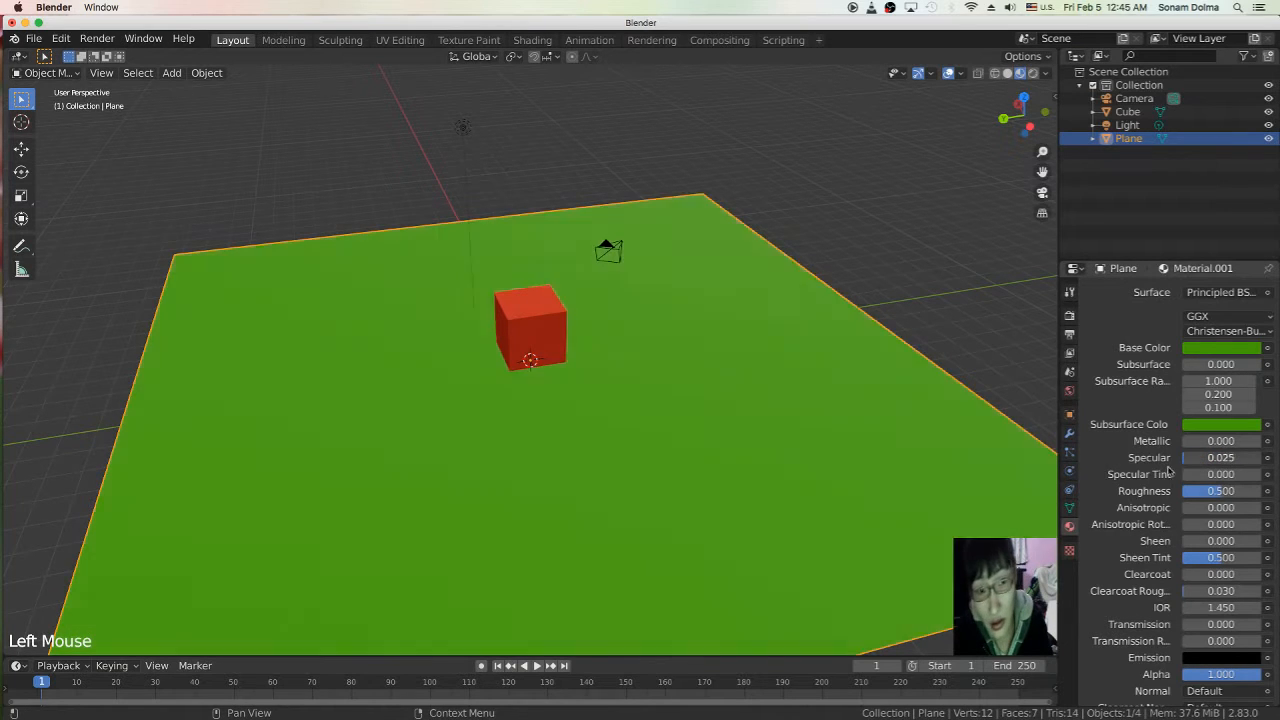
- Select the camera, scale it slightly and rotate it a little further
{"action": "double_click", "coordinate": [610, 251]}
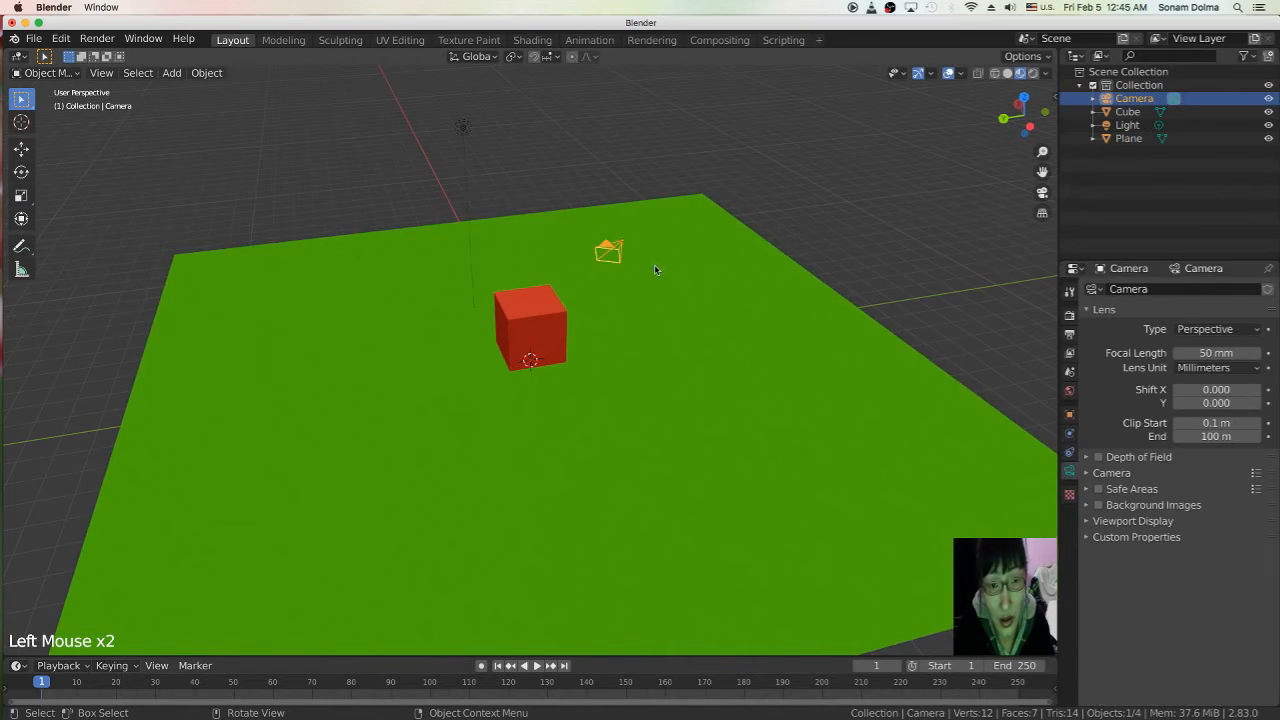
{"action": "key", "text": "s"}
{"action": "left_click", "coordinate": [755, 310]}
{"action": "key", "text": "r"}
{"action": "left_click", "coordinate": [756, 322]}
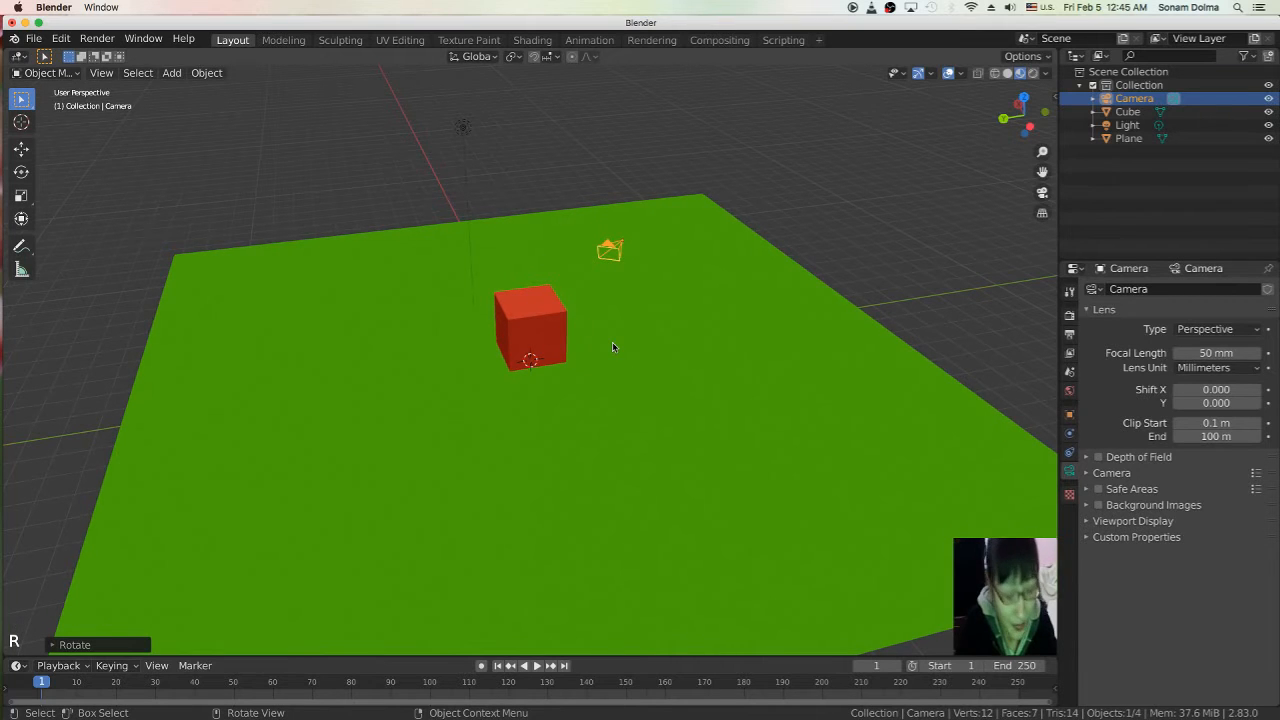
- Add a path curve at the origin and raise it about 2.7 m along the Z axis
{"action": "key", "text": "shift+a"}
{"action": "mouse_move", "coordinate": [614, 345]}
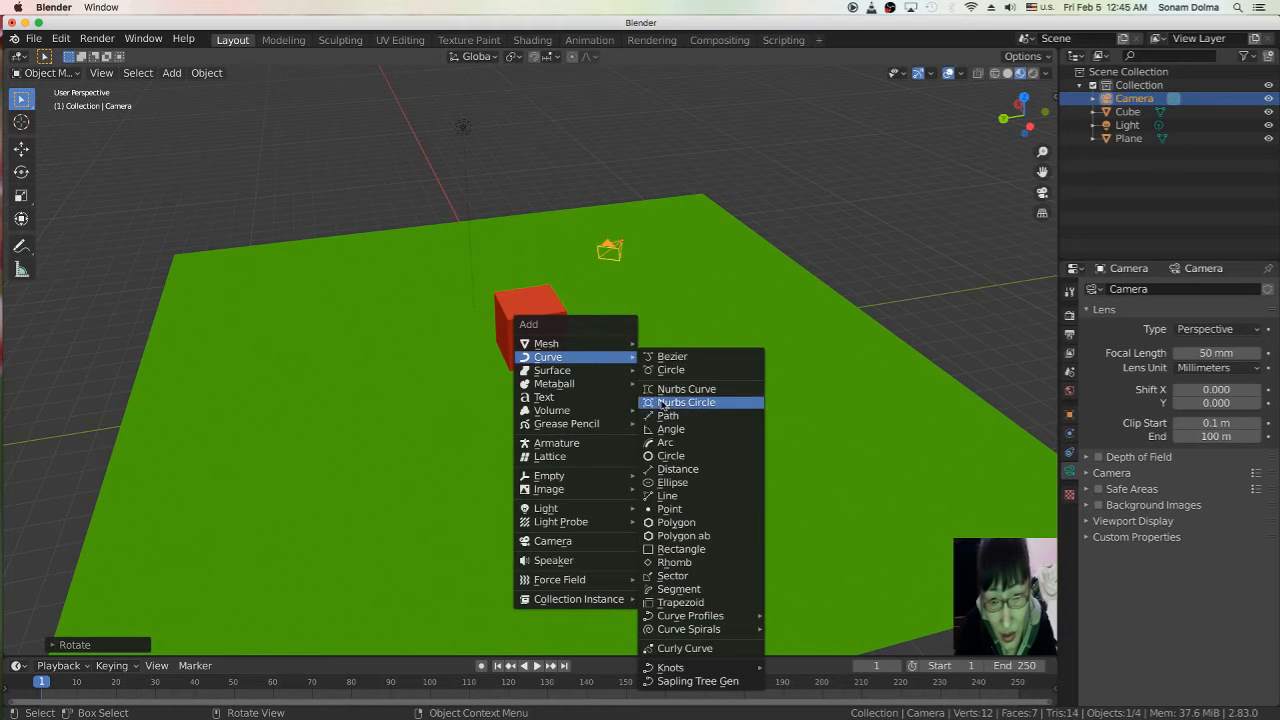
{"action": "left_click", "coordinate": [662, 416]}
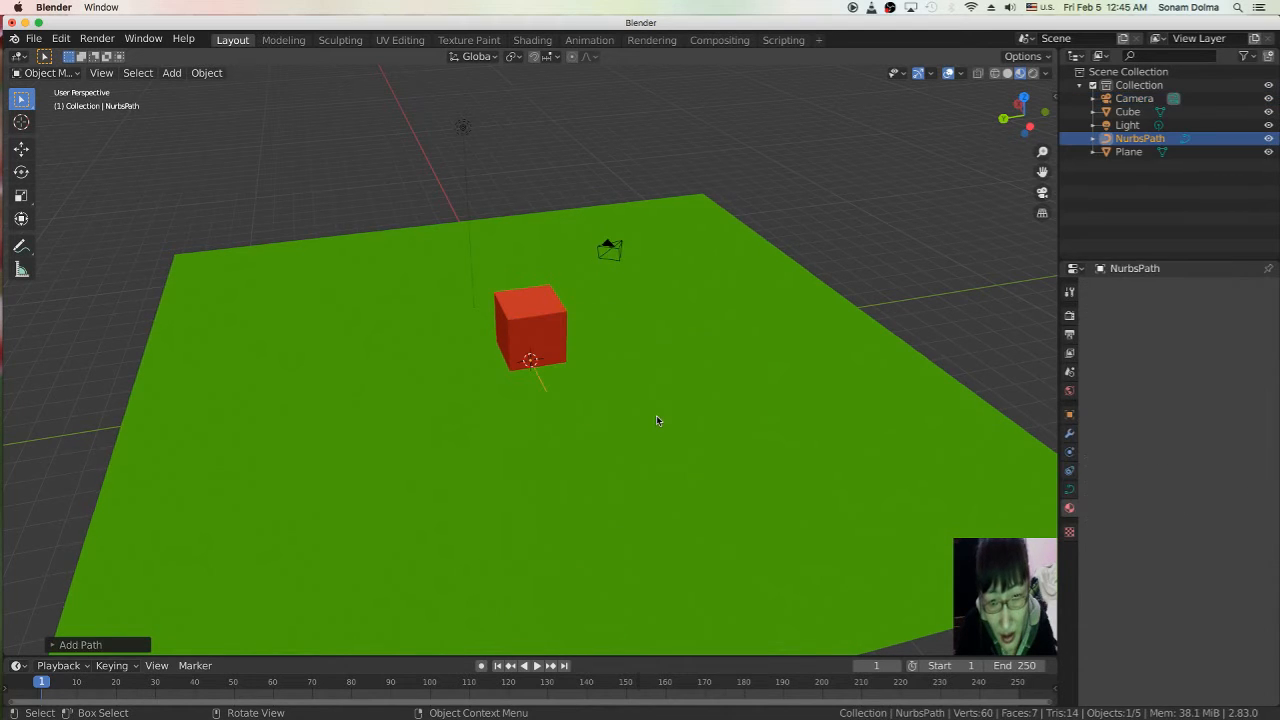
{"action": "scroll", "coordinate": [600, 372], "scroll_direction": "down", "scroll_amount": 2}
{"action": "key", "text": "g"}
{"action": "key", "text": "z"}
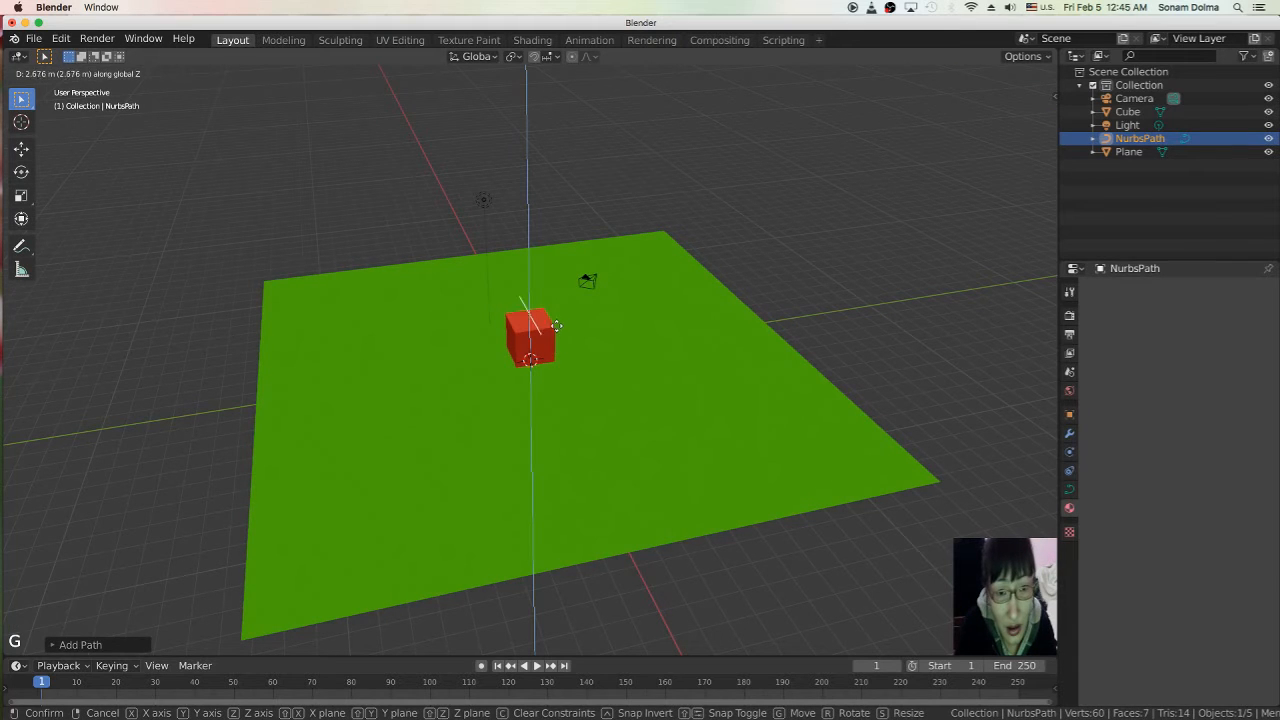
{"action": "left_click", "coordinate": [558, 321]}
- From a near-top view, rotate the path to a diagonal and move it off the cube toward the front left
{"action": "middle_click_drag", "start_coordinate": [586, 285], "coordinate": [654, 247]}
{"action": "key", "text": "r"}
{"action": "left_click", "coordinate": [576, 344]}
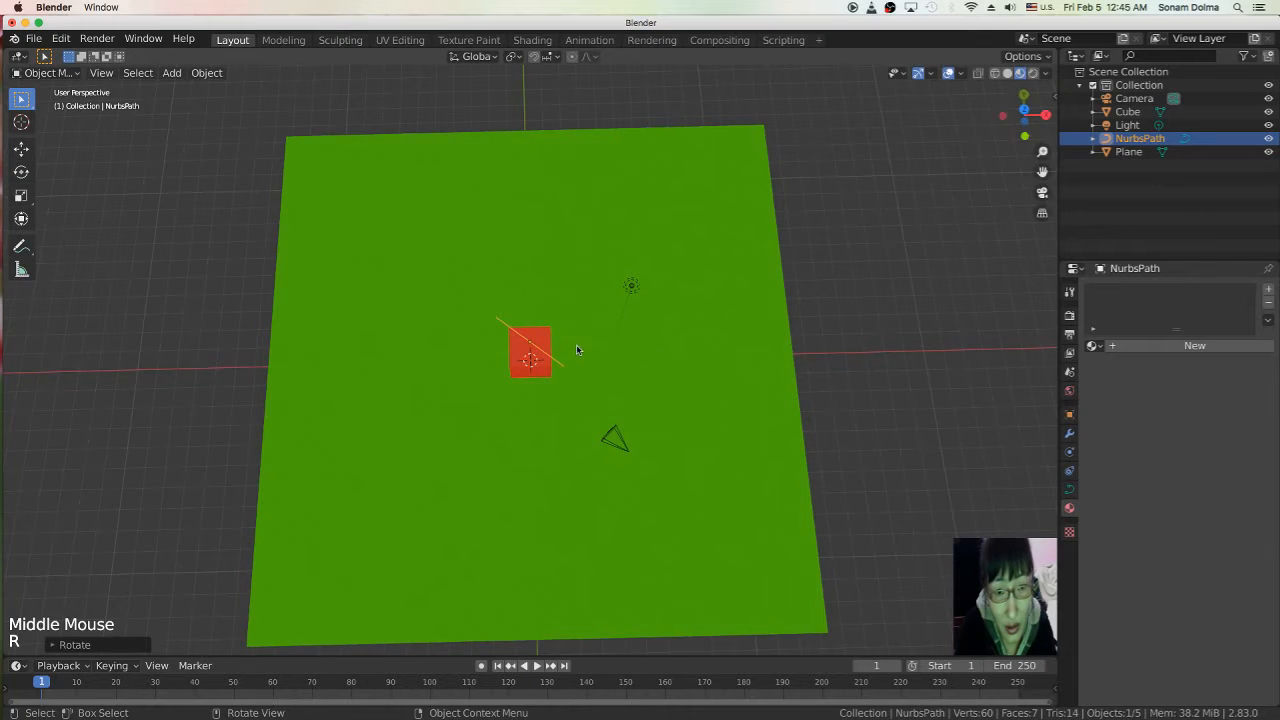
{"action": "key", "text": "g"}
{"action": "left_click", "coordinate": [529, 416]}
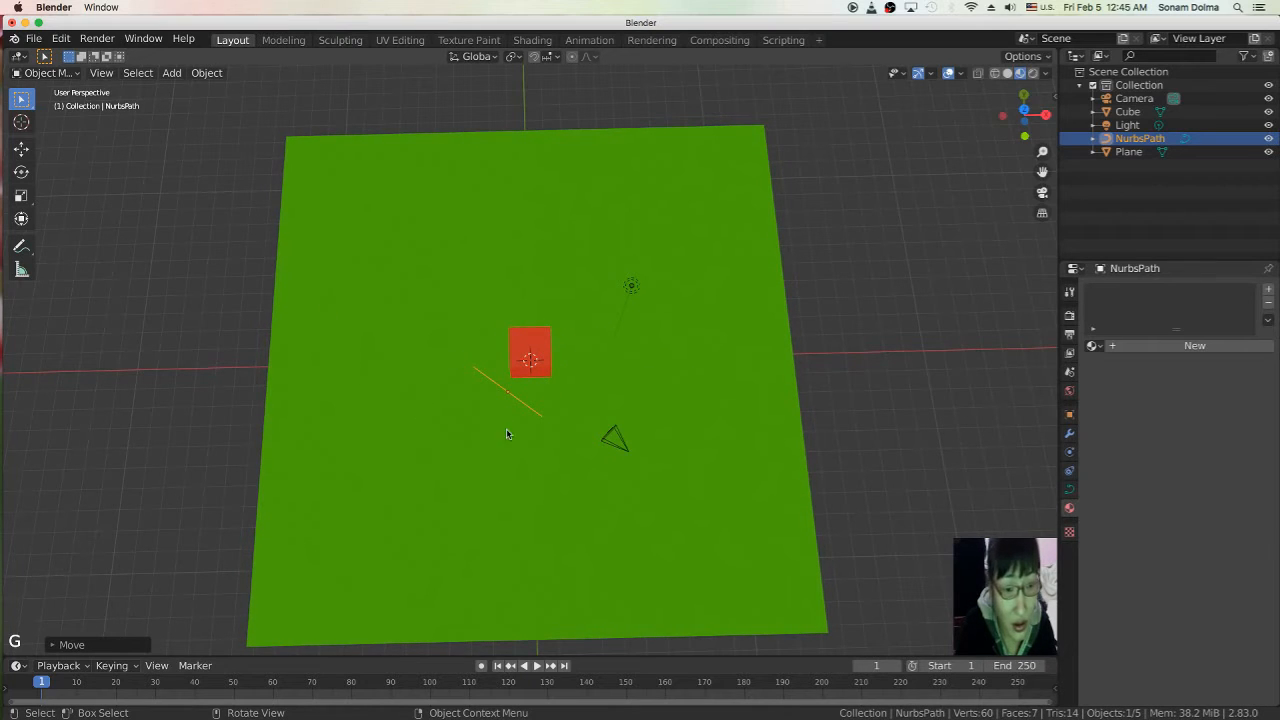
- In Edit Mode, rotate all of the path's control points and move them about 2.0 m to the left of the cube
{"action": "scroll", "coordinate": [518, 427], "scroll_direction": "up", "scroll_amount": 5}
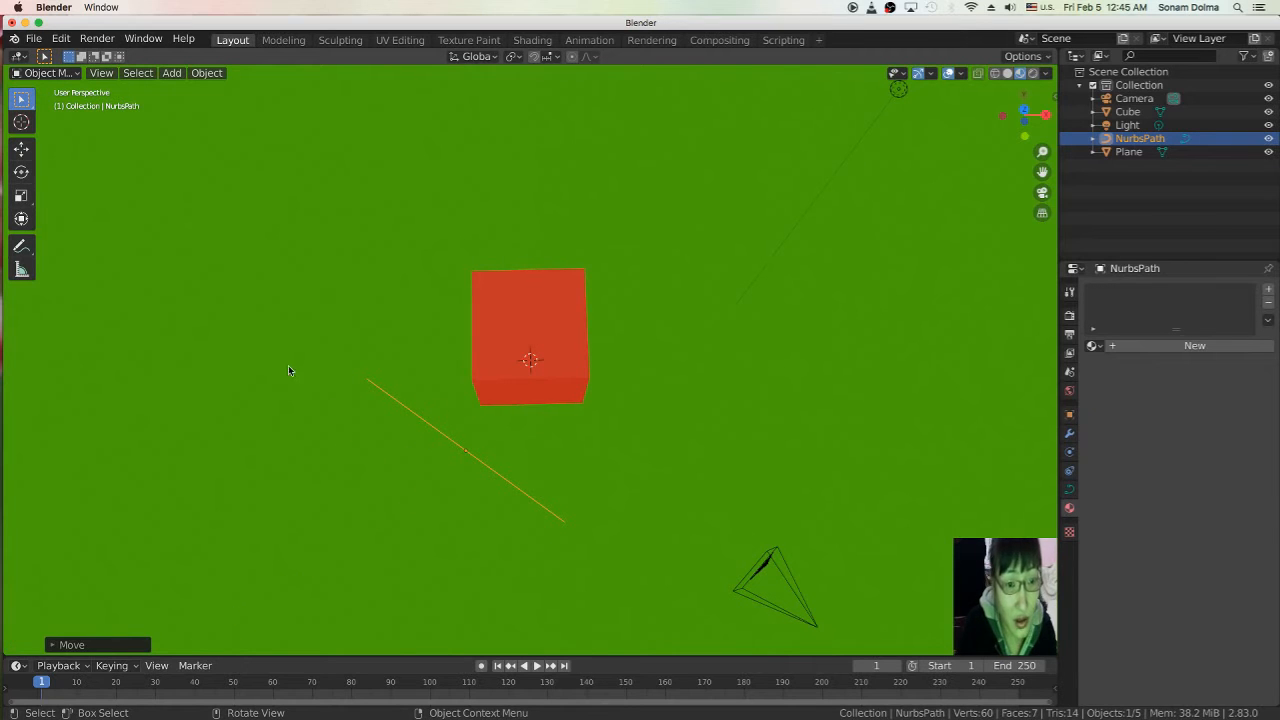
{"action": "left_click", "coordinate": [62, 75]}
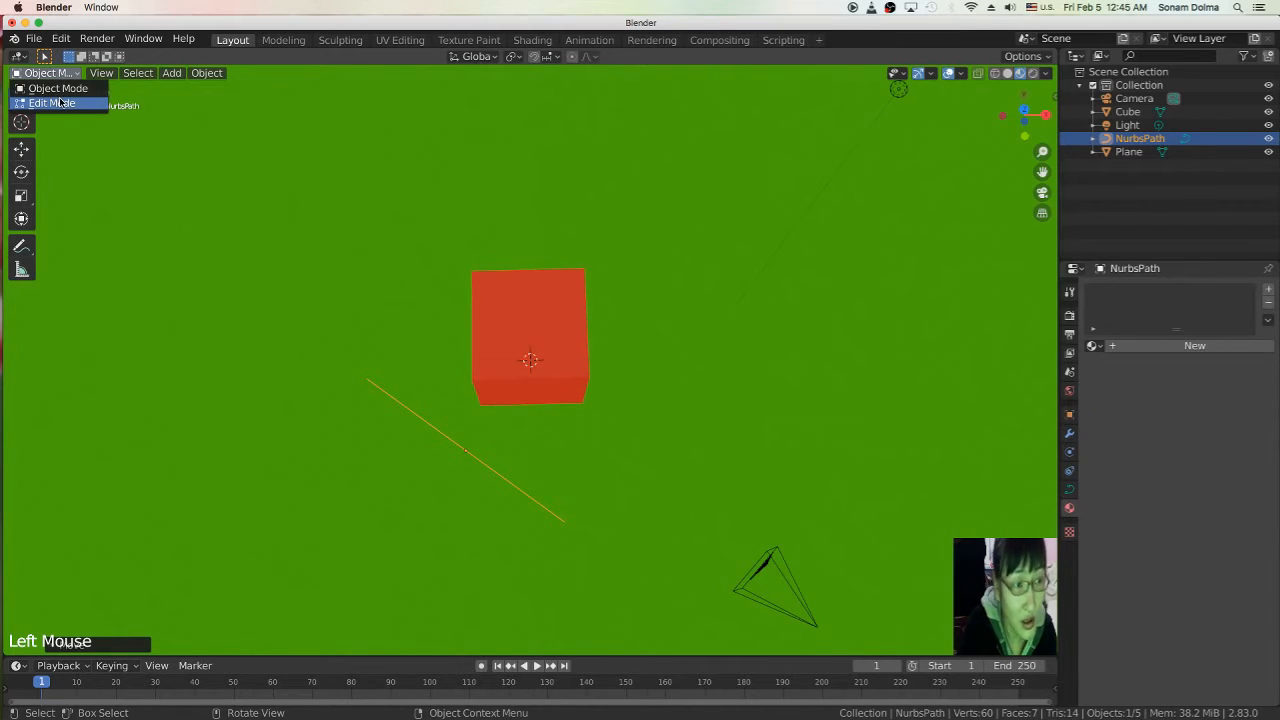
{"action": "left_click", "coordinate": [61, 102]}
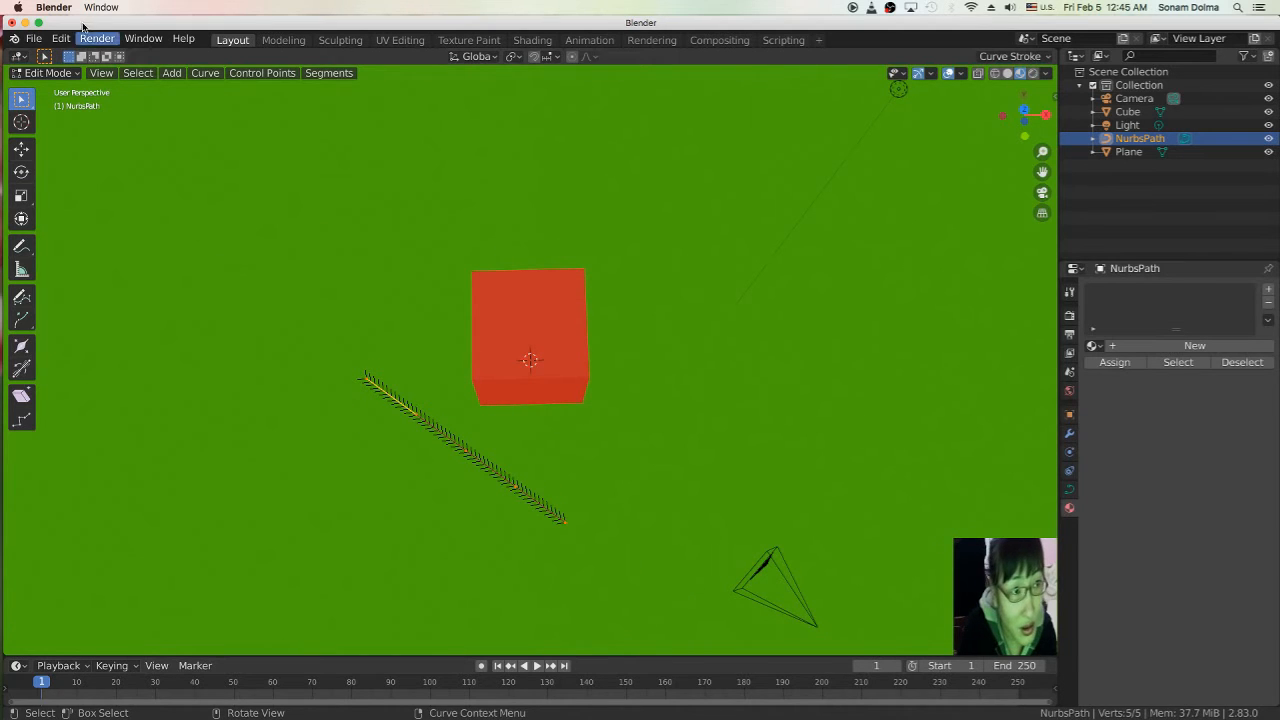
{"action": "left_click", "coordinate": [49, 75]}
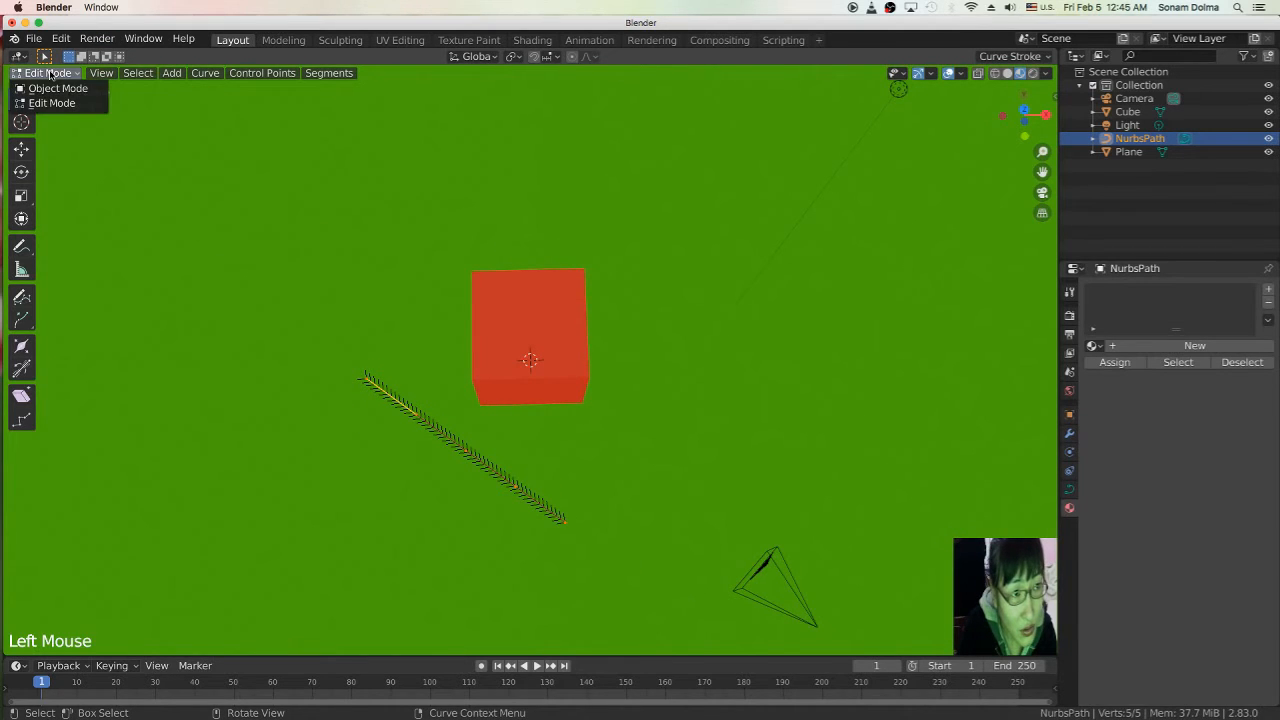
{"action": "left_click", "coordinate": [50, 74]}
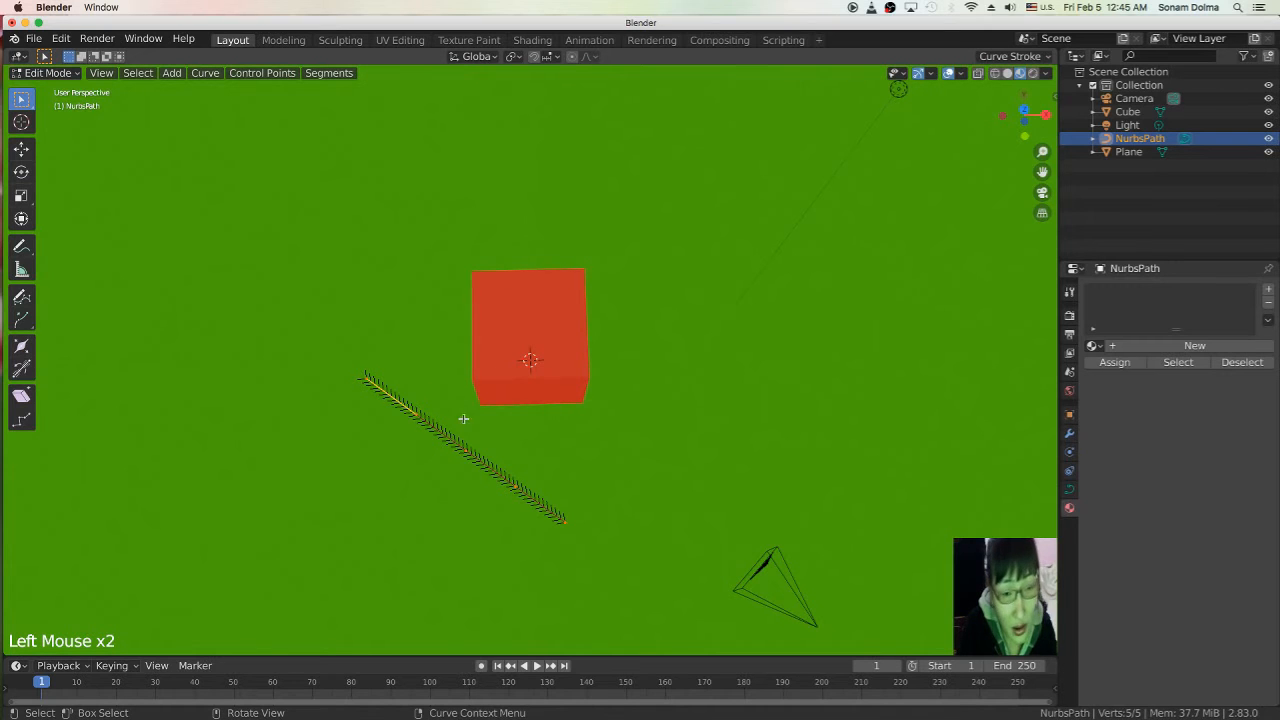
{"action": "key", "text": "a"}
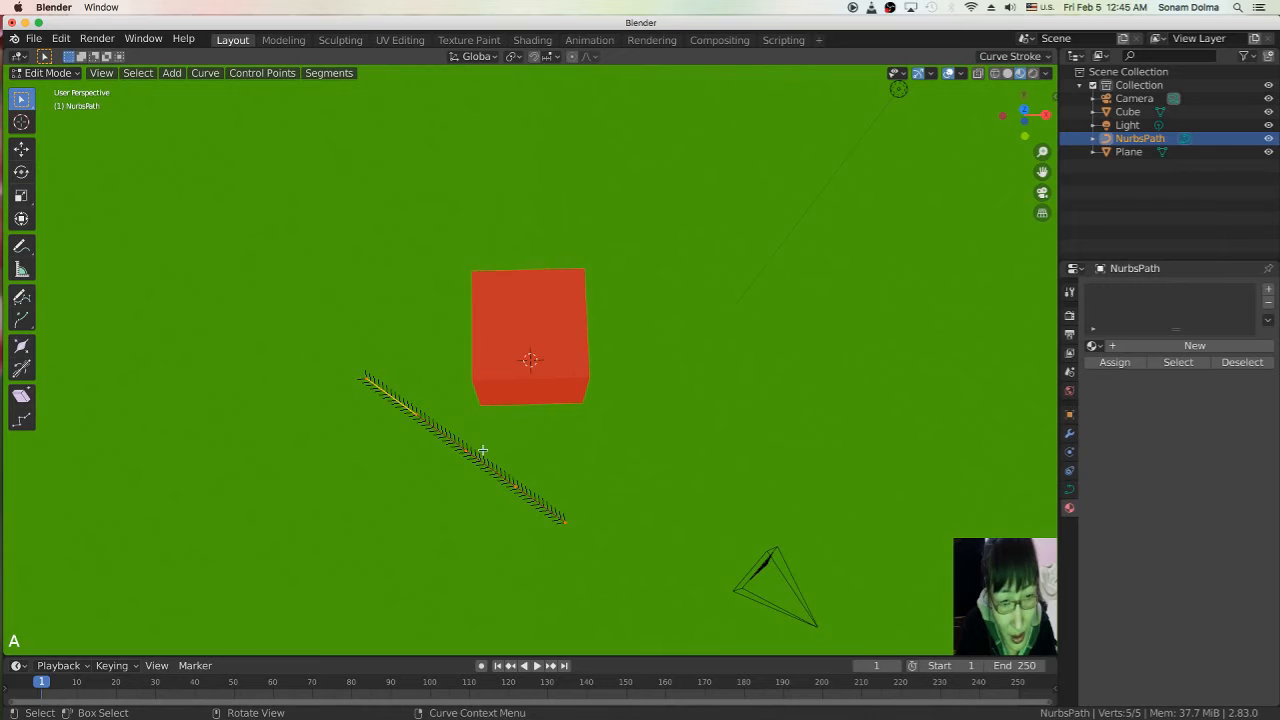
{"action": "key", "text": "r"}
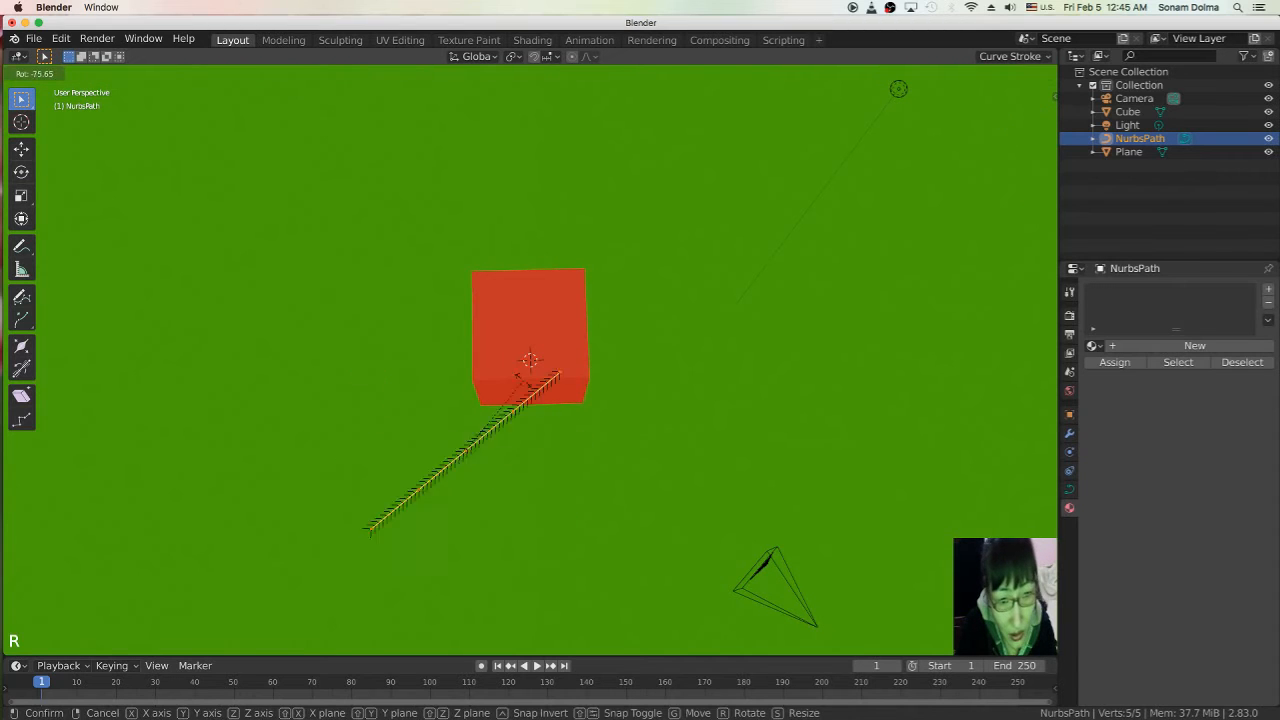
{"action": "left_click", "coordinate": [333, 403]}
{"action": "key", "text": "g"}
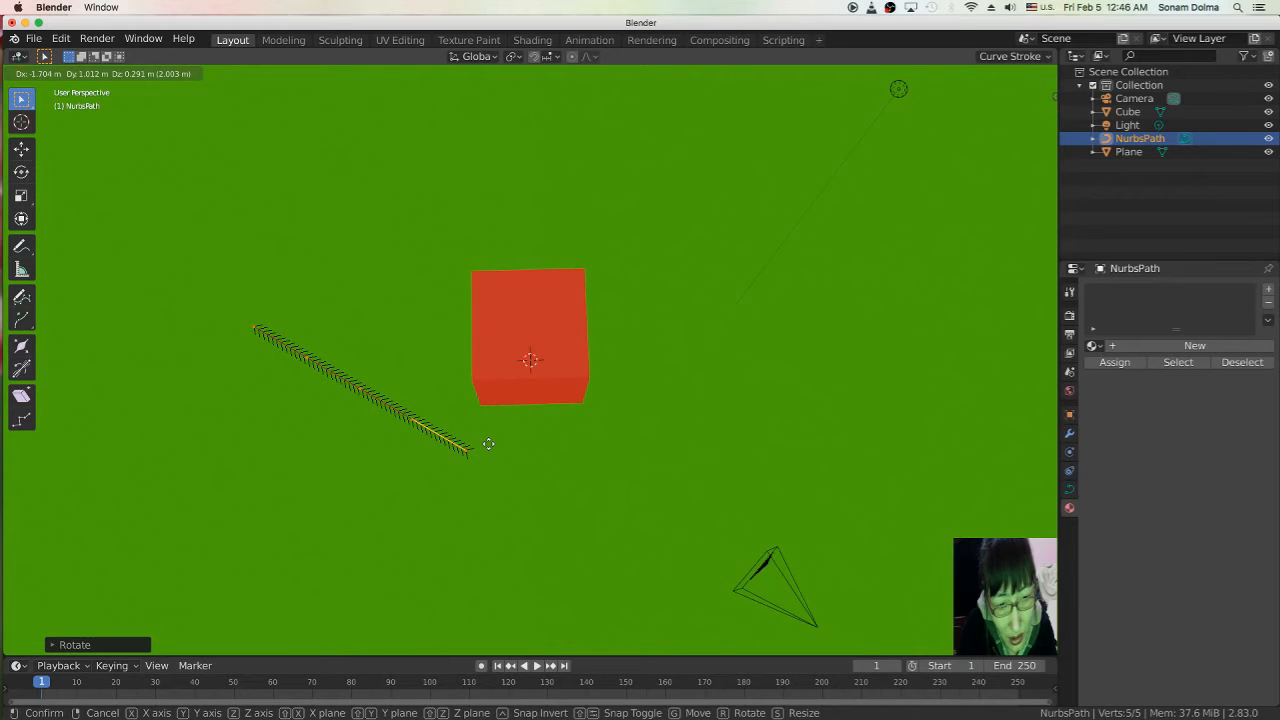
{"action": "left_click", "coordinate": [488, 444]}
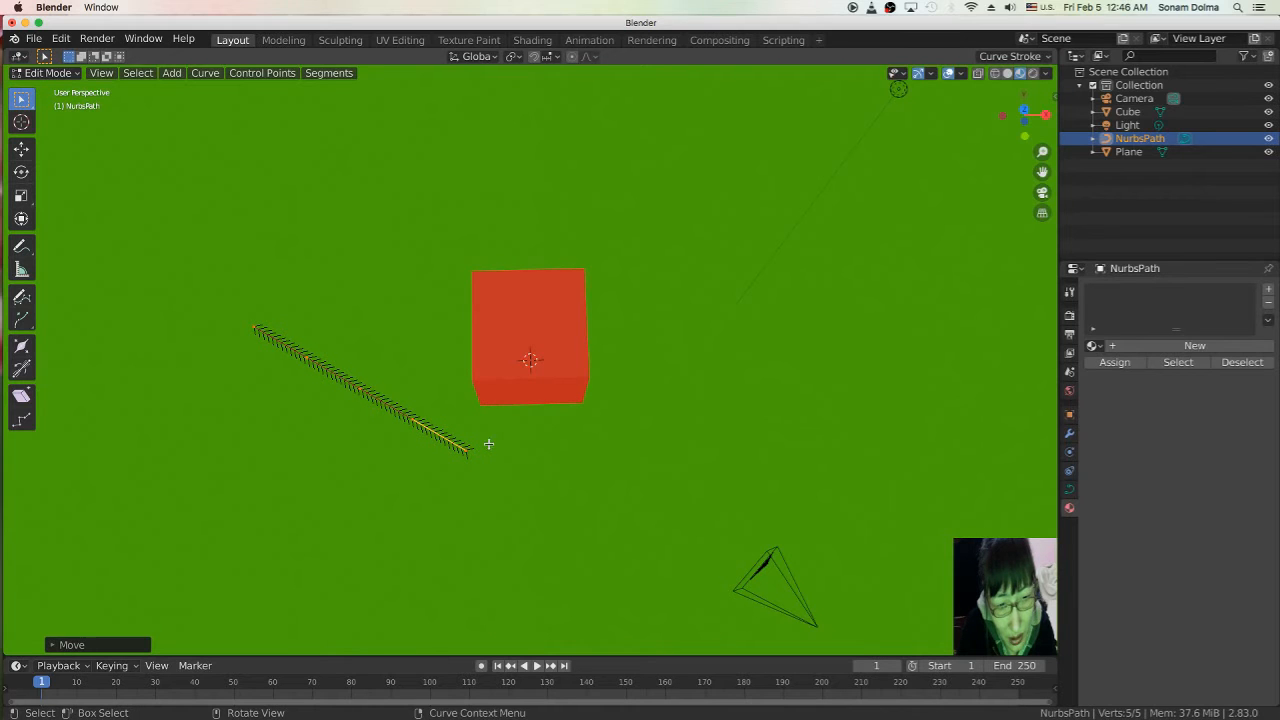
- Return the path to Object Mode and select the green ground plane
{"action": "left_click", "coordinate": [45, 73]}
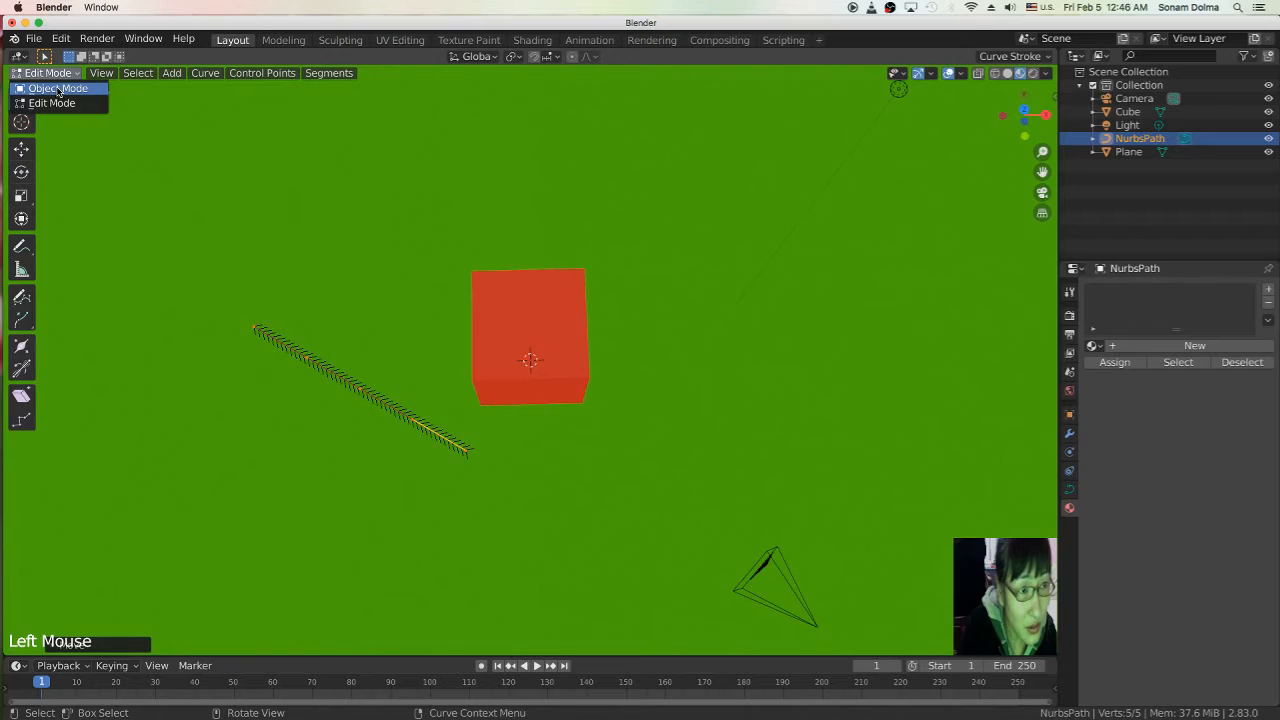
{"action": "left_click", "coordinate": [58, 89]}
{"action": "left_click", "coordinate": [472, 453]}
{"action": "scroll", "coordinate": [465, 457], "scroll_direction": "down", "scroll_amount": 2}
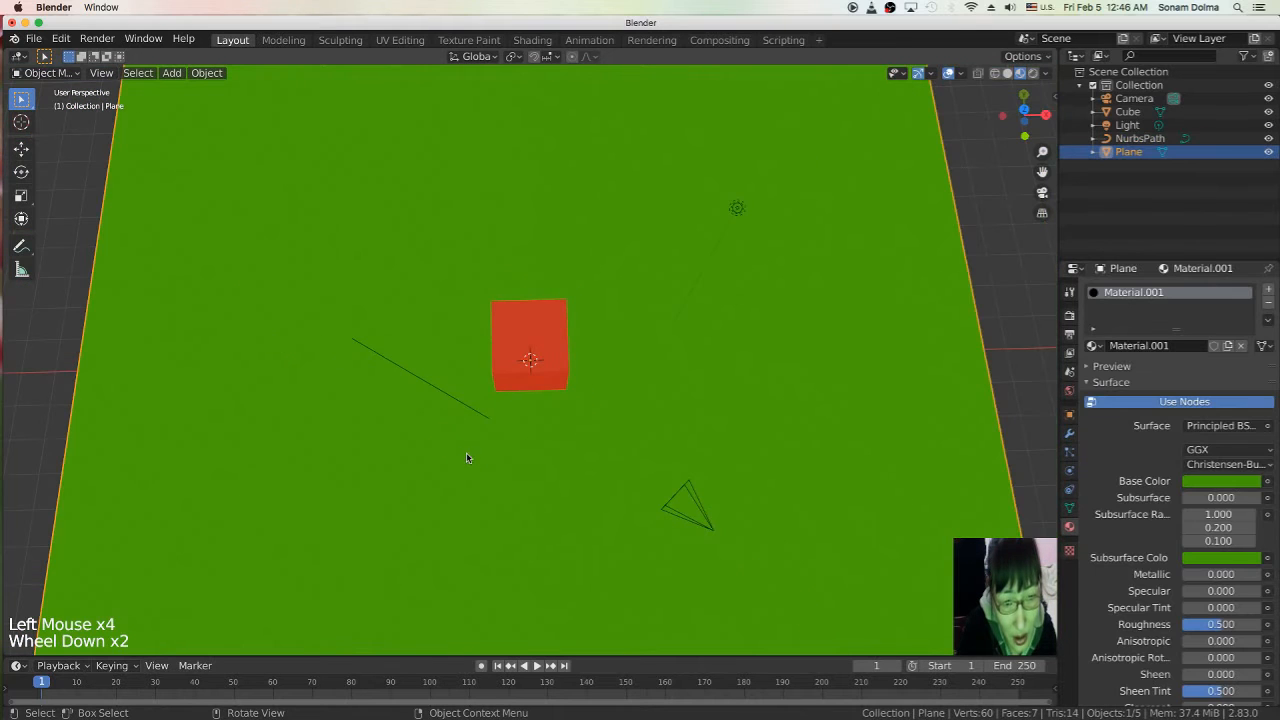
- Select the path curve and move it about 5.5 m so that one end meets the camera
{"action": "left_click", "coordinate": [473, 411]}
{"action": "key", "text": "g"}
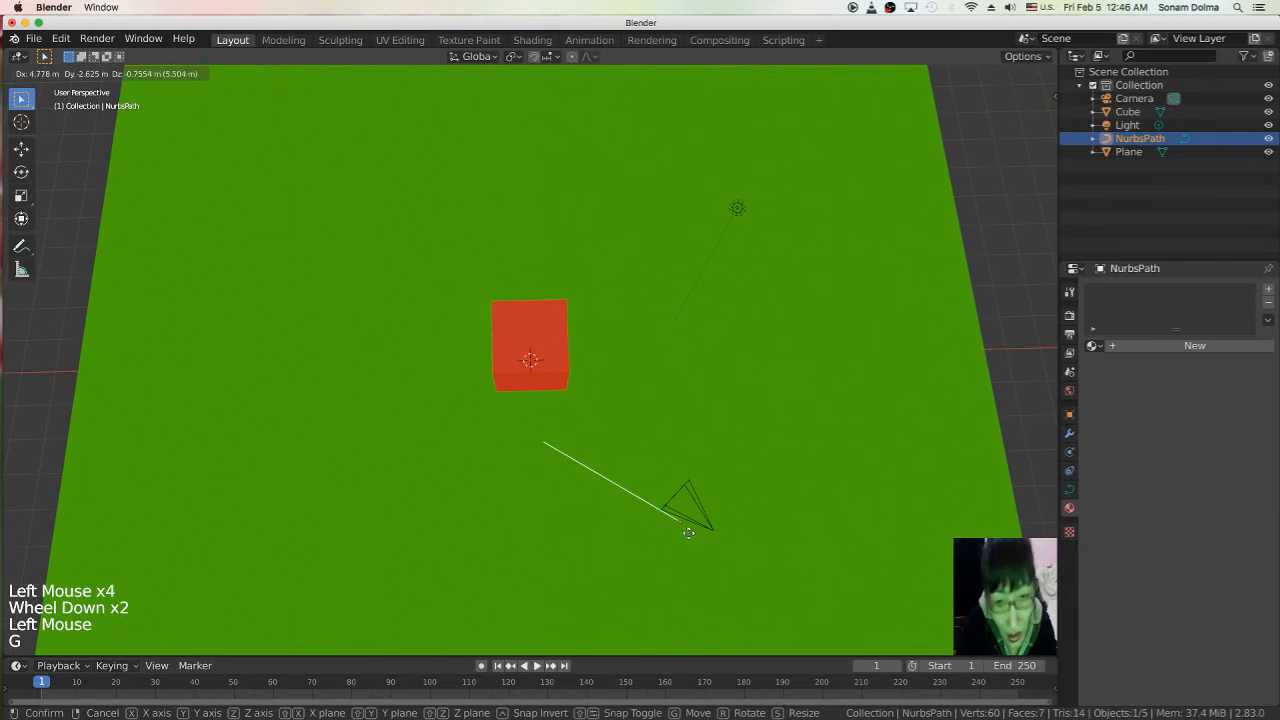
{"action": "left_click", "coordinate": [716, 544]}
{"action": "middle_click_drag", "start_coordinate": [731, 561], "coordinate": [535, 454]}
- Lower the camera about 0.35 m so that it lines up with the end of the path
{"action": "left_click", "coordinate": [308, 293]}
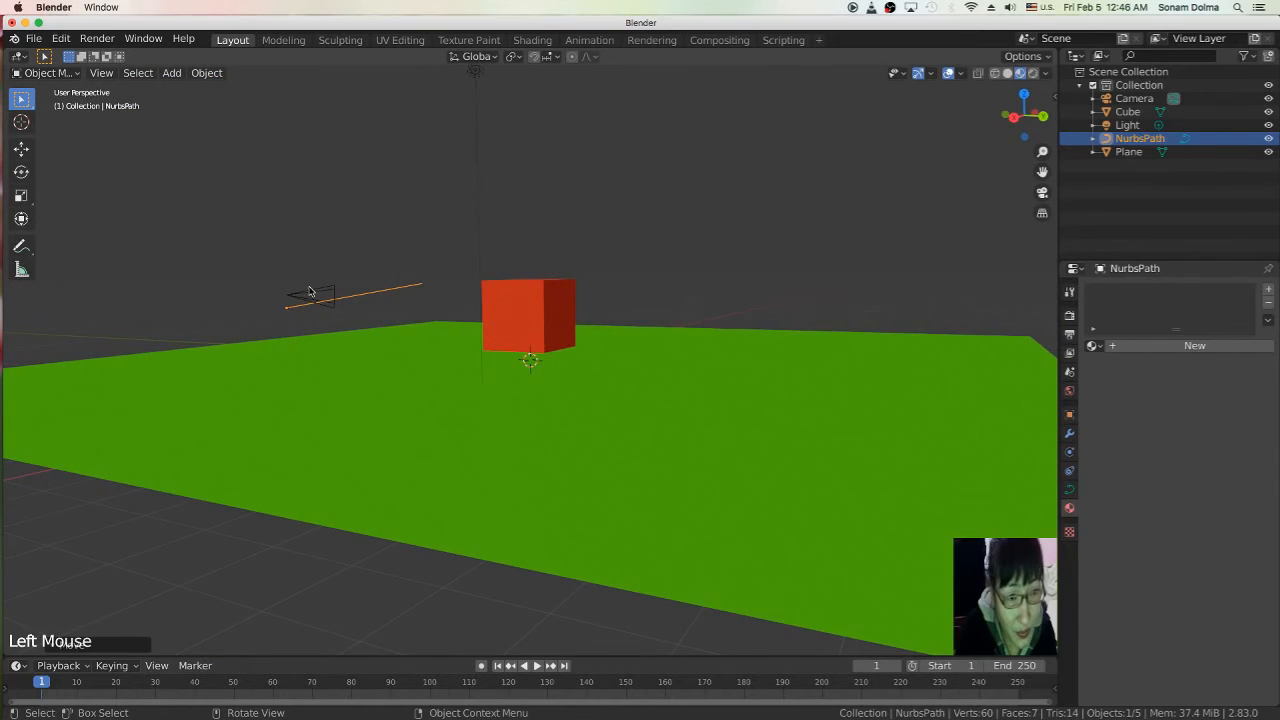
{"action": "key", "text": "g"}
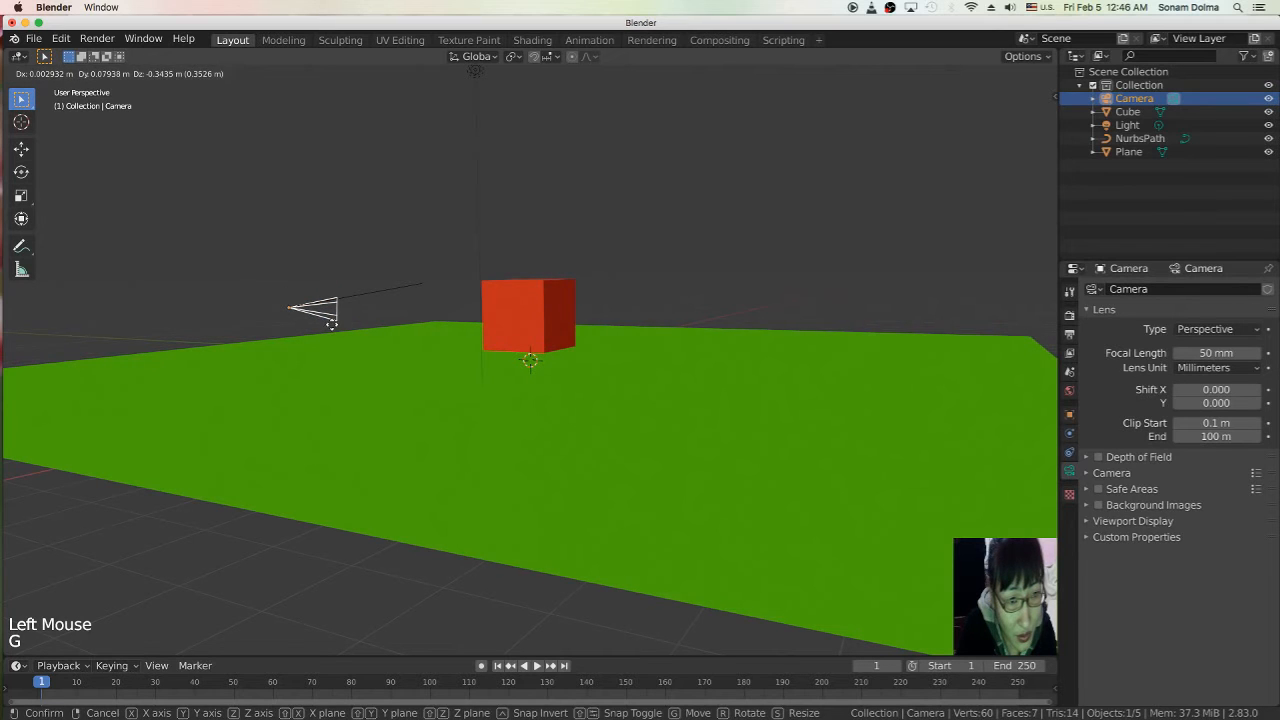
{"action": "middle_click_drag", "start_coordinate": [440, 378], "coordinate": [497, 401]}
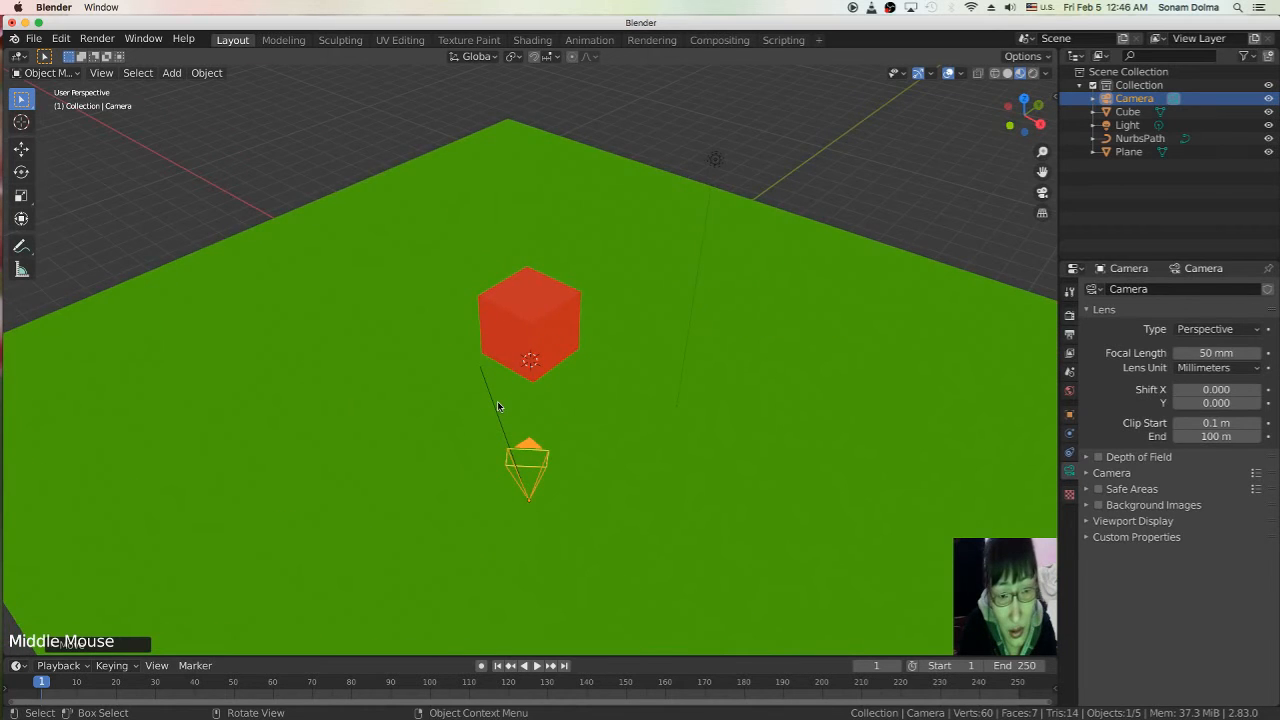
- In Edit Mode, extrude a new control point from the path's cube-side end and move it outward to bend the path around the cube
{"action": "left_click", "coordinate": [497, 401]}
{"action": "left_click", "coordinate": [494, 408]}
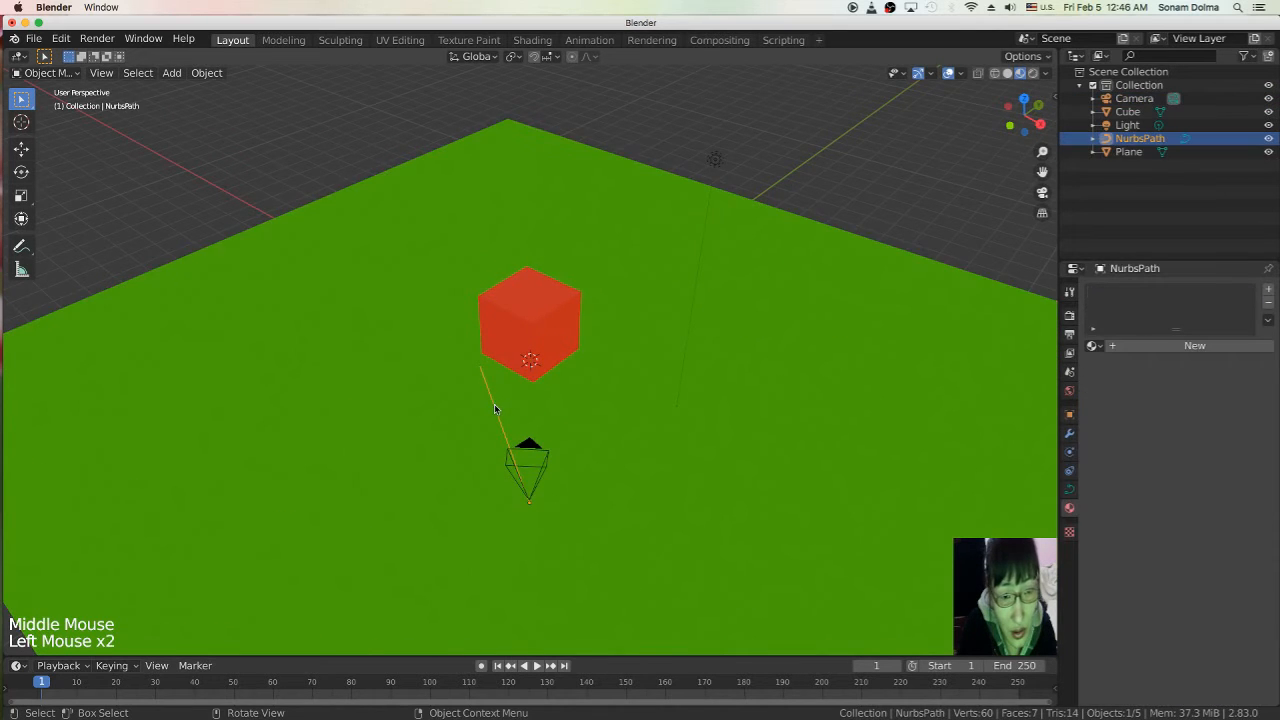
{"action": "left_click", "coordinate": [45, 73]}
{"action": "left_click", "coordinate": [53, 104]}
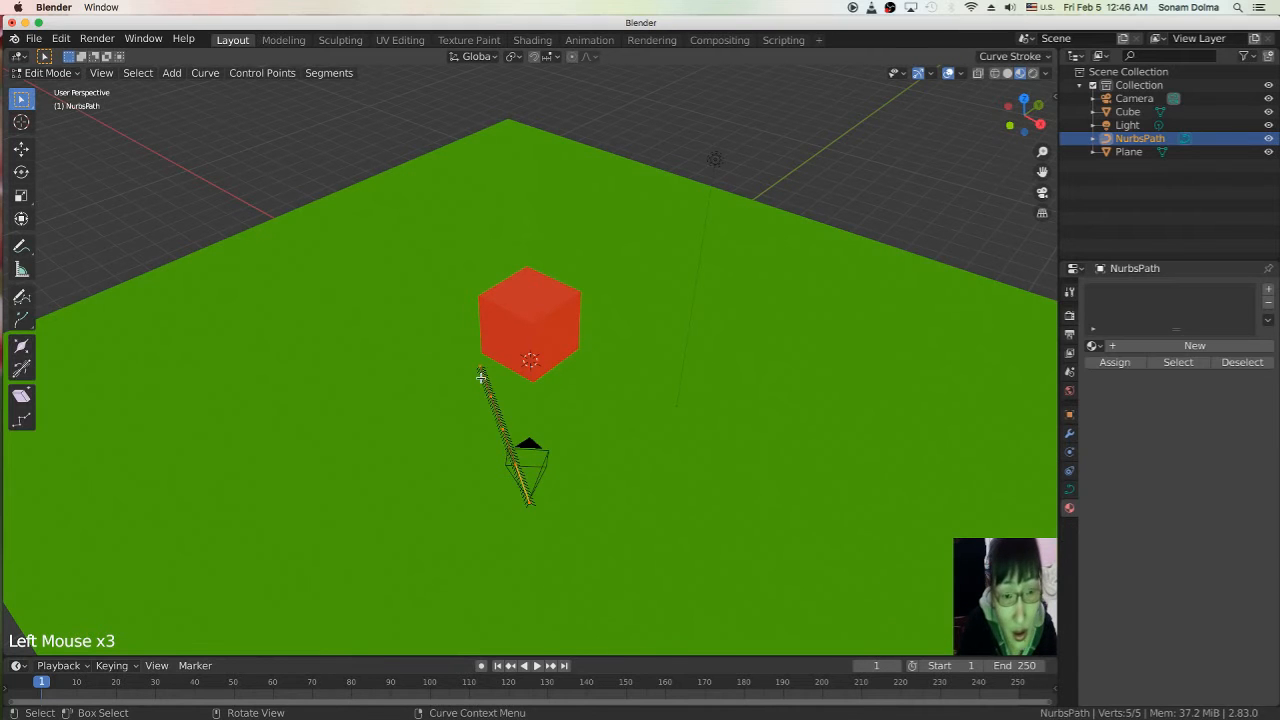
{"action": "middle_click_drag", "start_coordinate": [505, 369], "coordinate": [360, 440]}
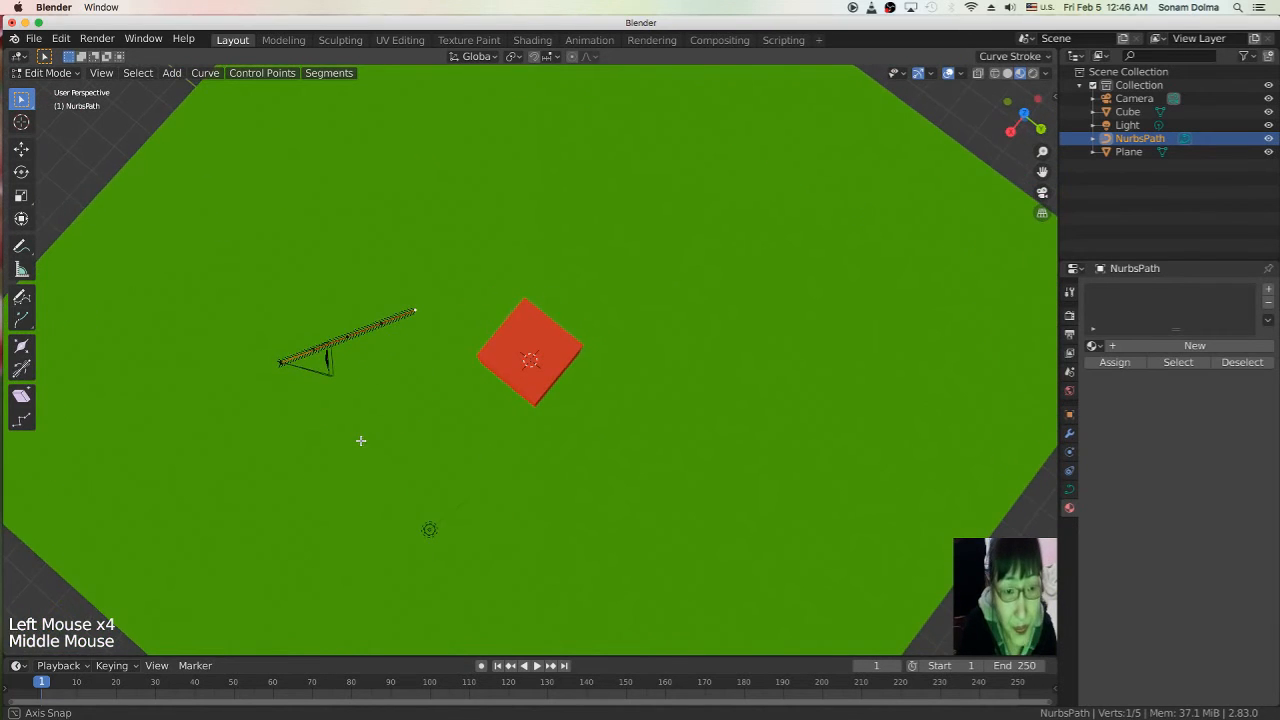
{"action": "key", "text": "e"}
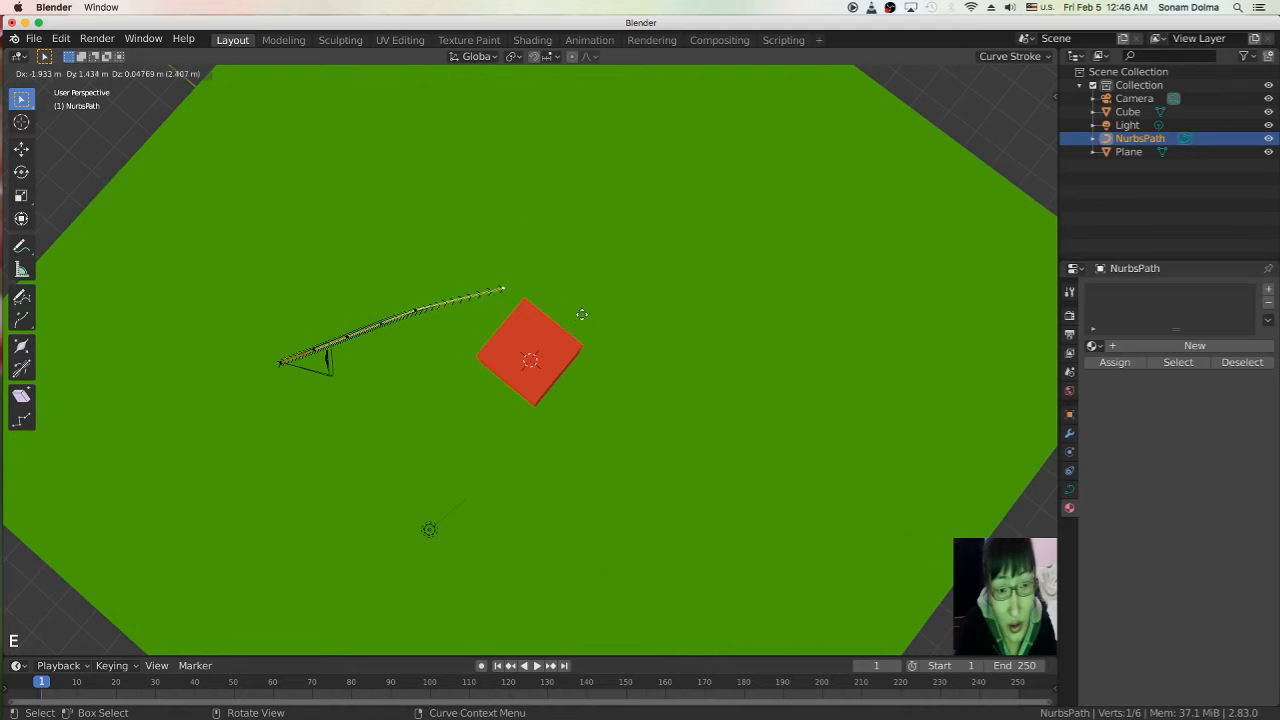
{"action": "left_click", "coordinate": [599, 270]}
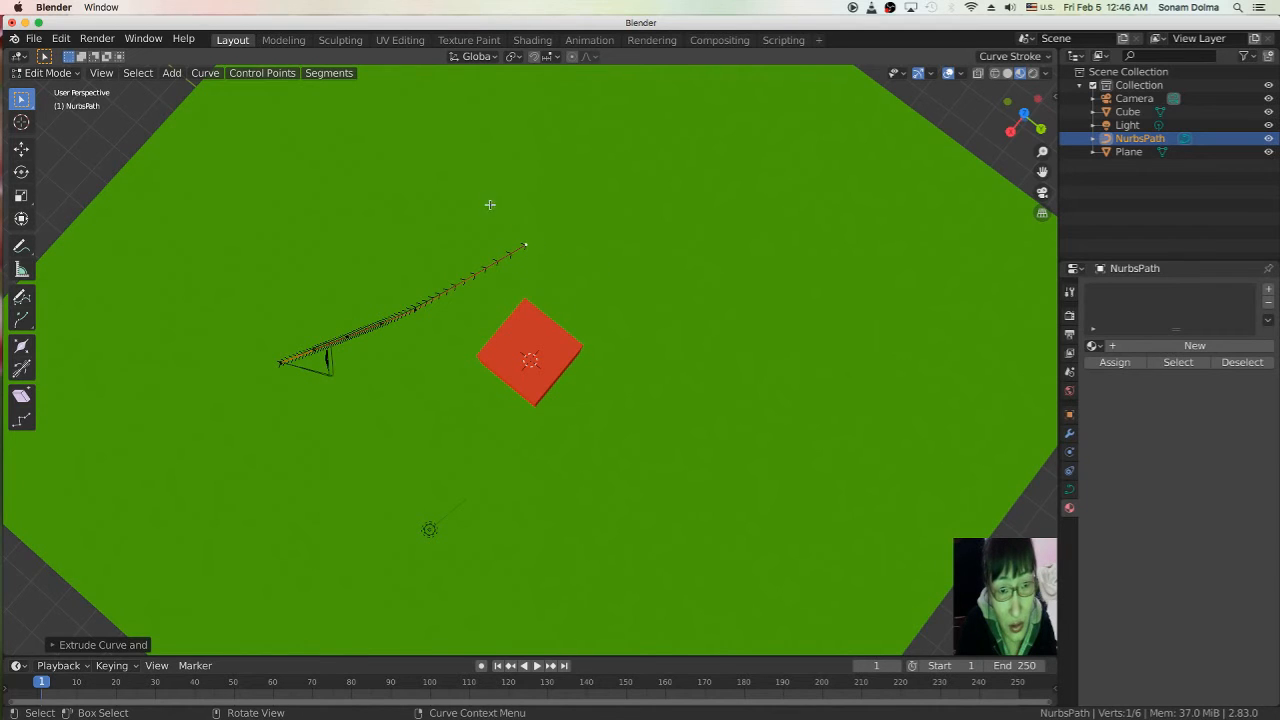
{"action": "key", "text": "g"}
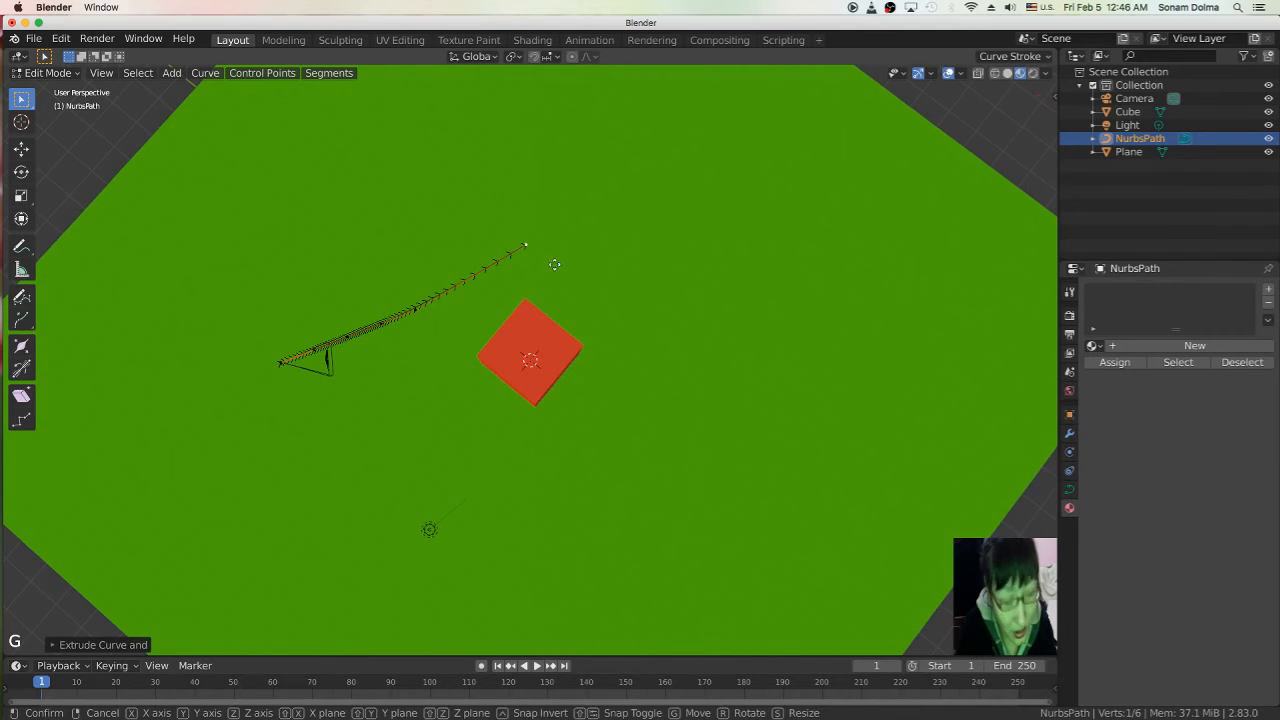
{"action": "left_click", "coordinate": [495, 250]}
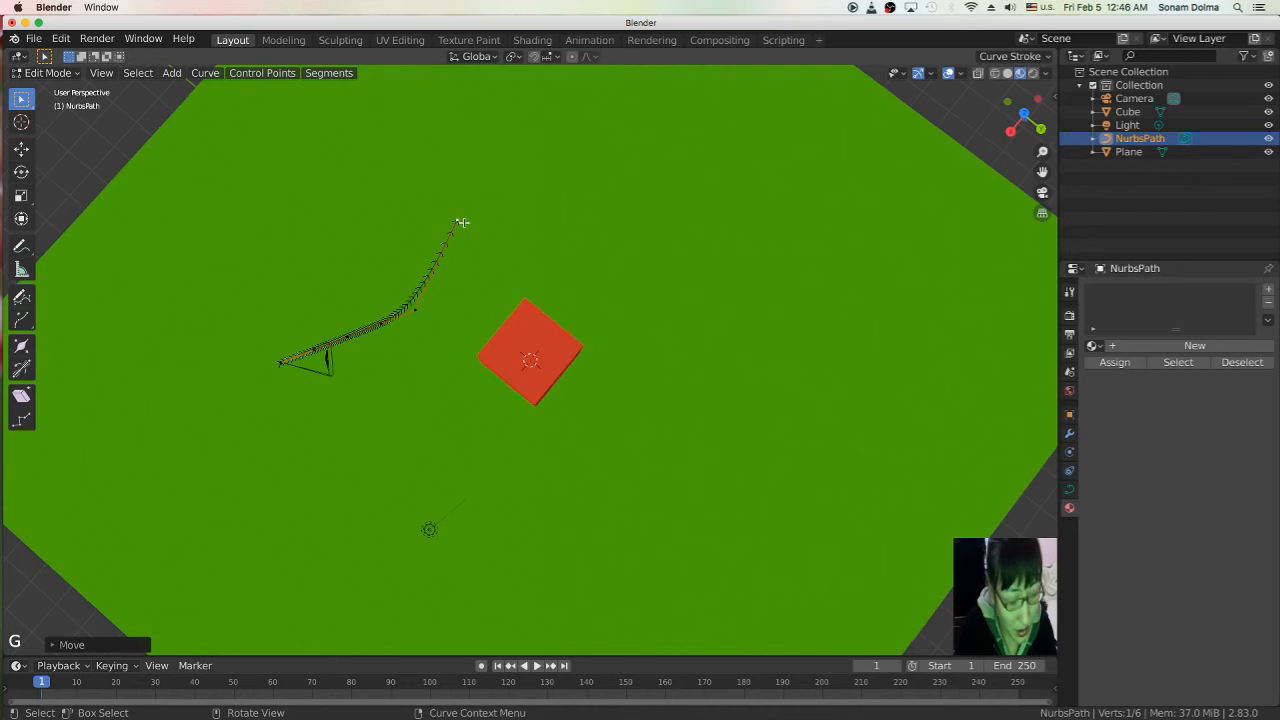
- Extrude four more control points from the path's end to curve it around the far side of the cube
{"action": "key", "text": "e"}
{"action": "left_click", "coordinate": [576, 201]}
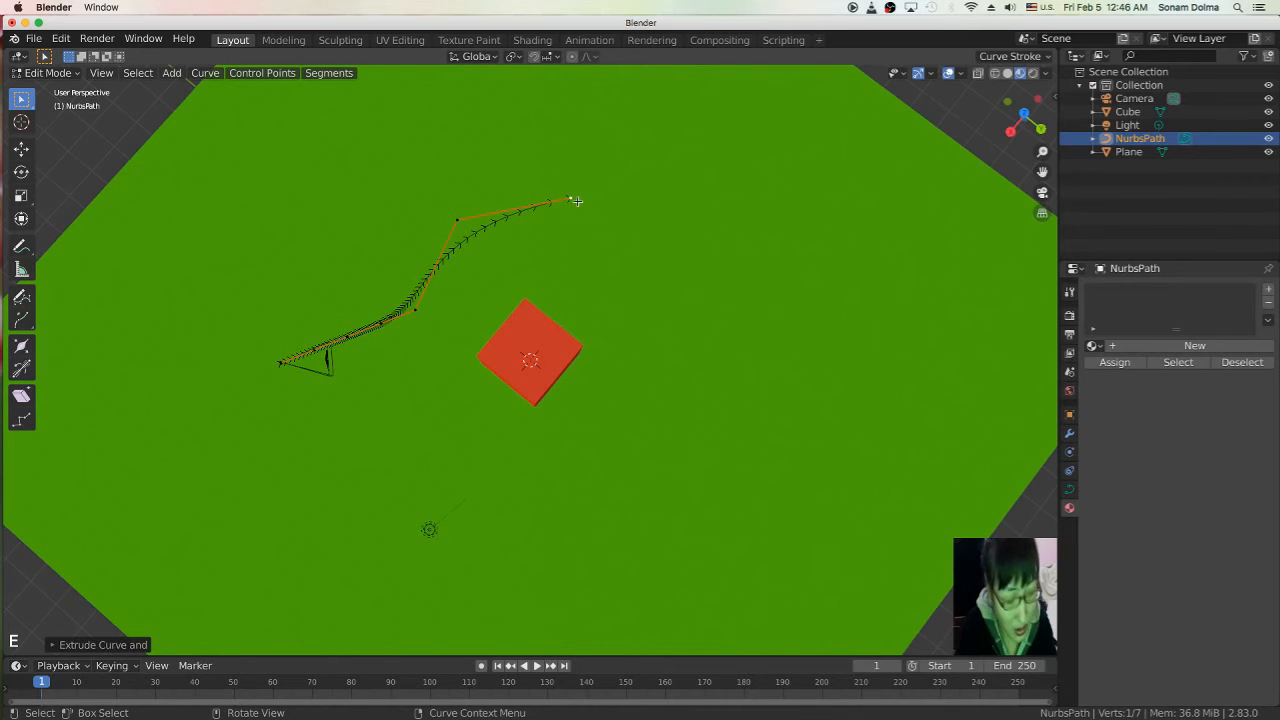
{"action": "key", "text": "e"}
{"action": "left_click", "coordinate": [684, 210]}
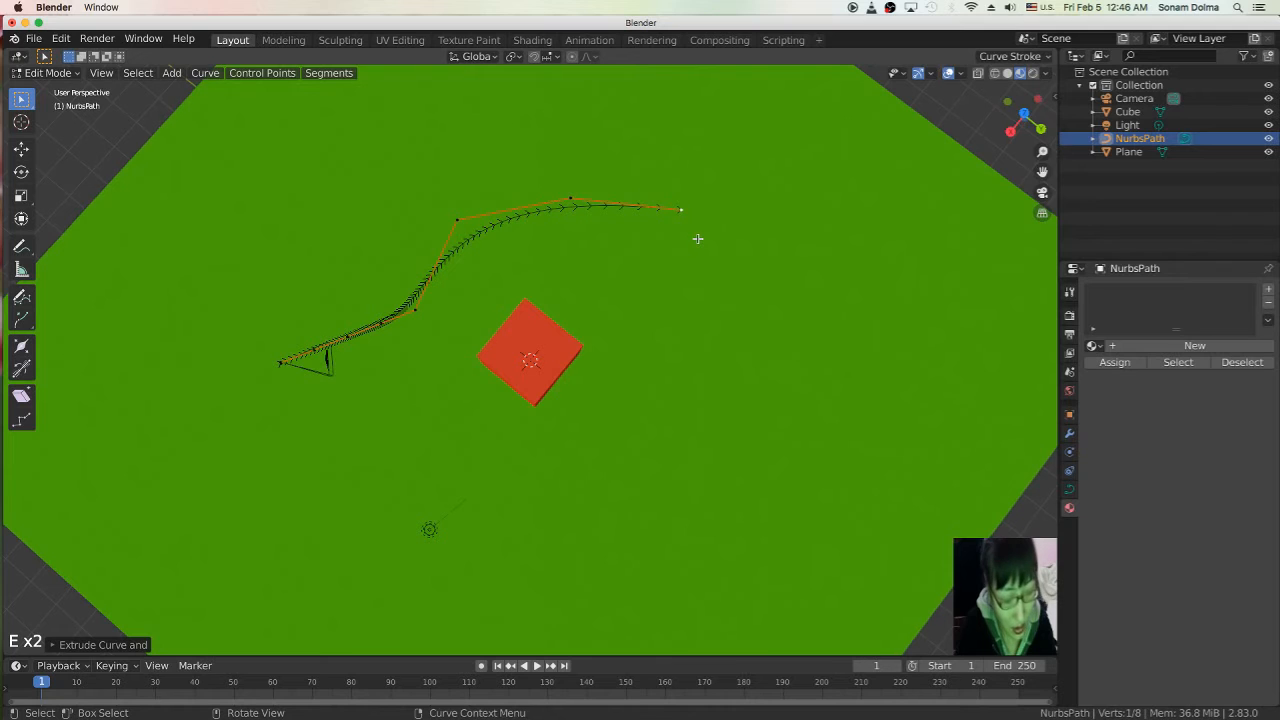
{"action": "key", "text": "e"}
{"action": "left_click", "coordinate": [790, 339]}
{"action": "key", "text": "e"}
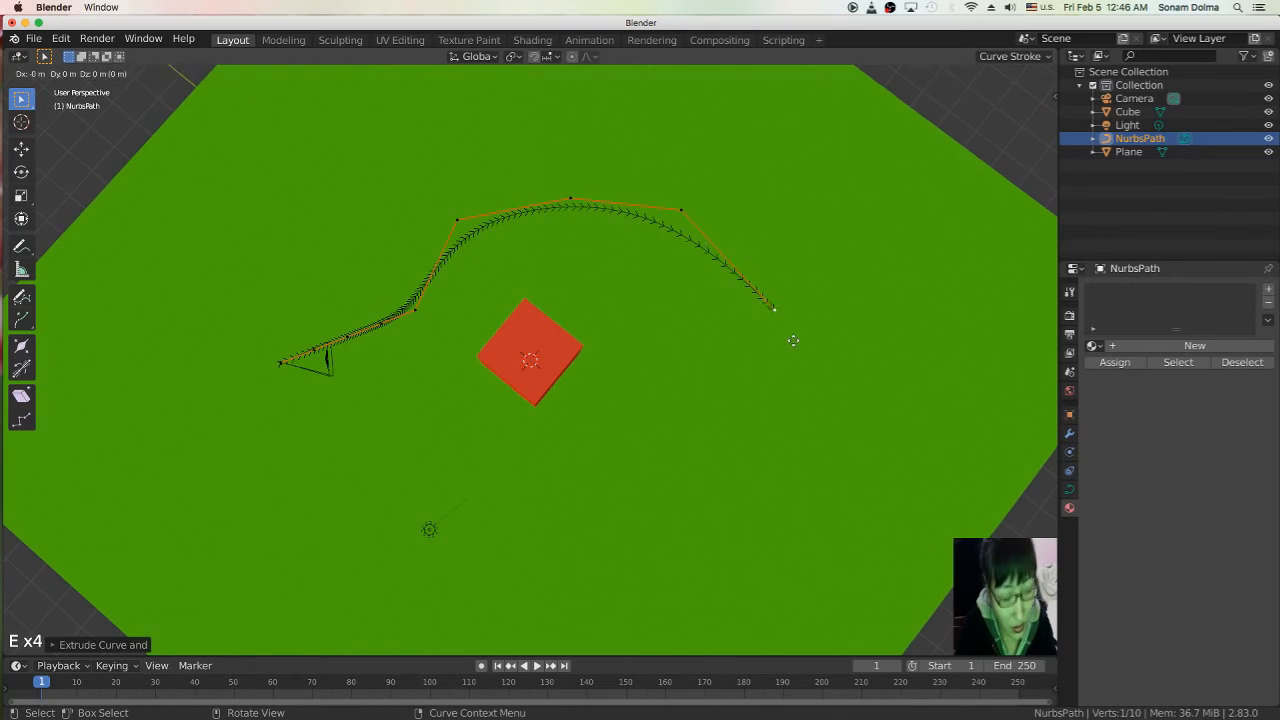
{"action": "left_click", "coordinate": [788, 421]}
- Extrude five further control points to bring the path past the light, back toward the camera and in toward the cube
{"action": "key", "text": "e"}
{"action": "left_click", "coordinate": [658, 507]}
{"action": "key", "text": "e"}
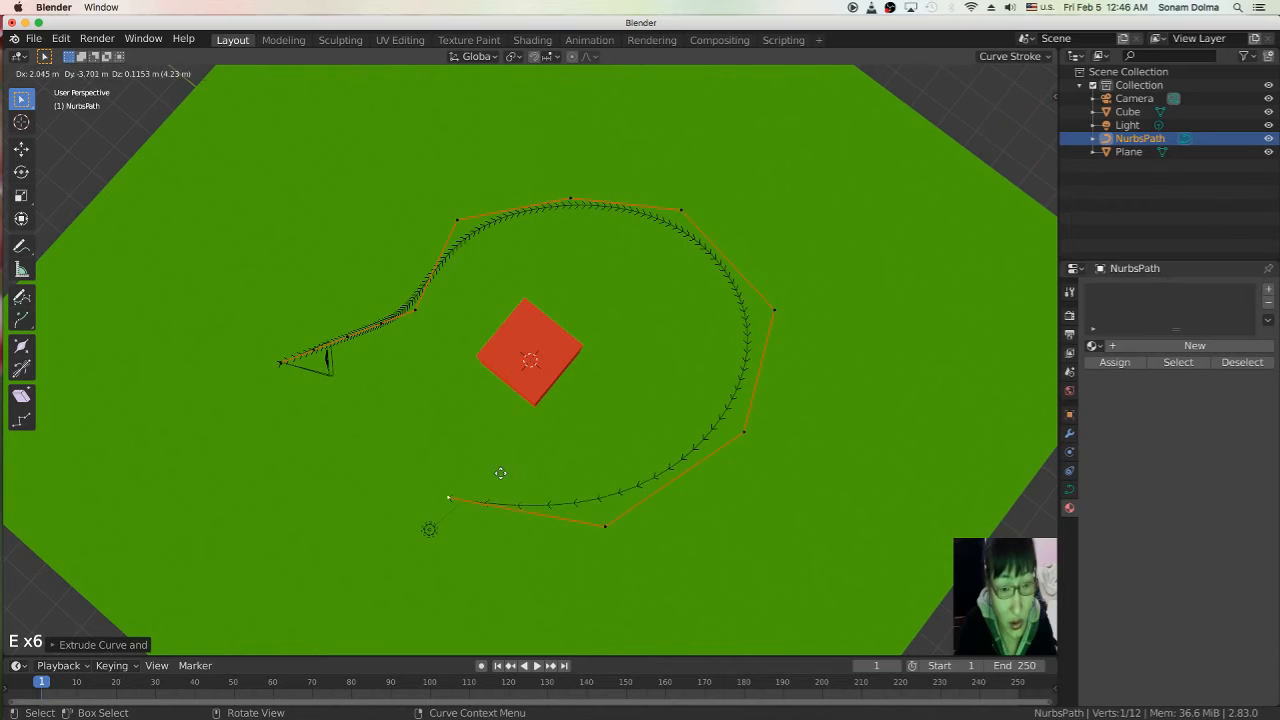
{"action": "left_click", "coordinate": [488, 466]}
{"action": "key", "text": "e"}
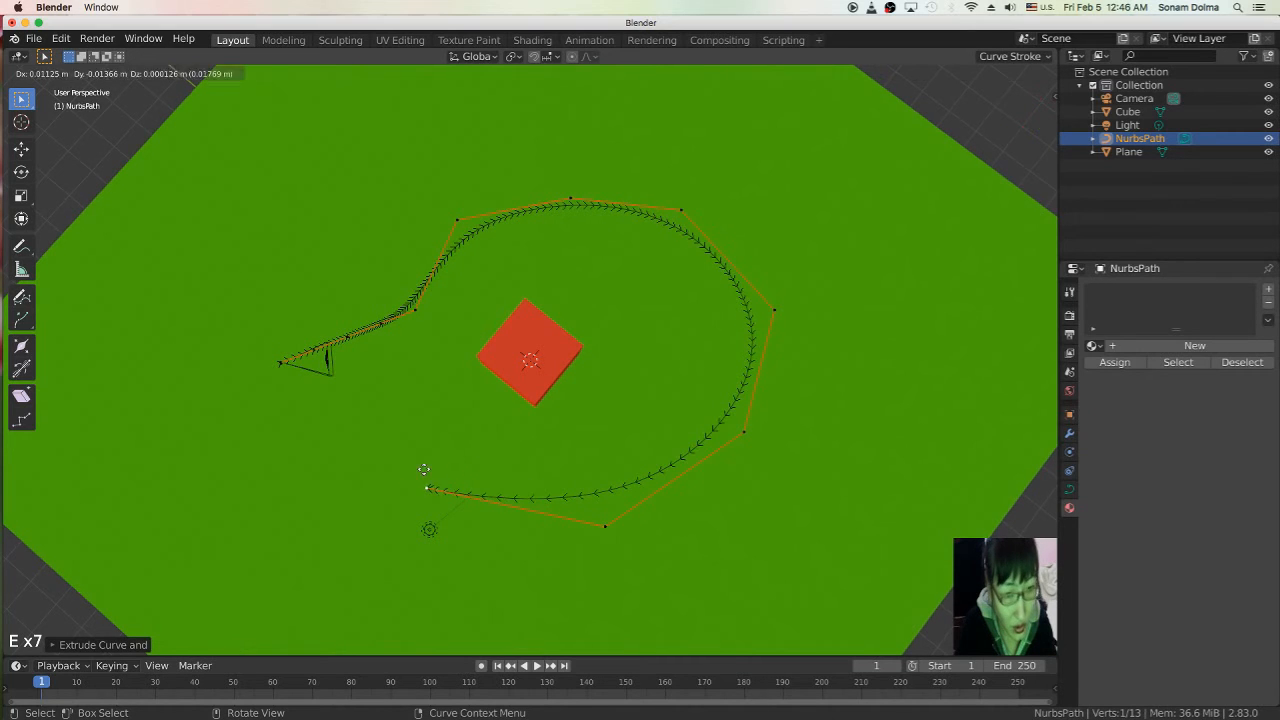
{"action": "left_click", "coordinate": [328, 469]}
{"action": "key", "text": "e"}
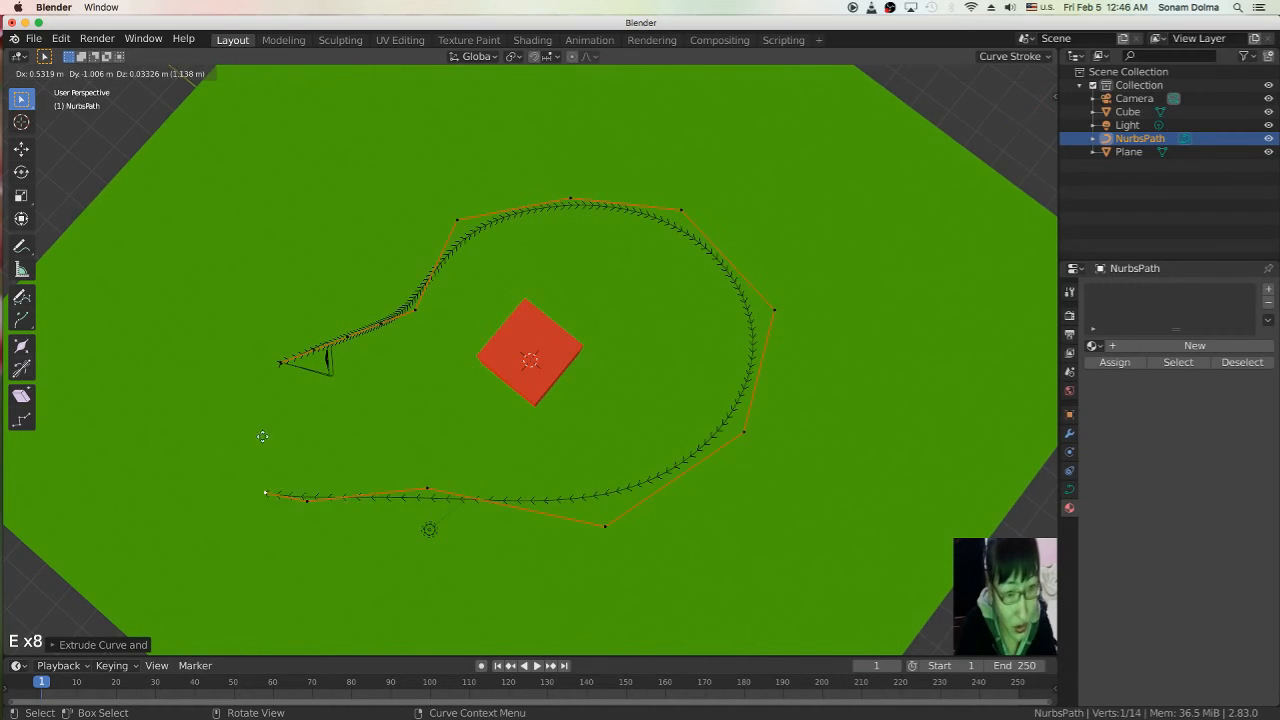
{"action": "left_click", "coordinate": [314, 345]}
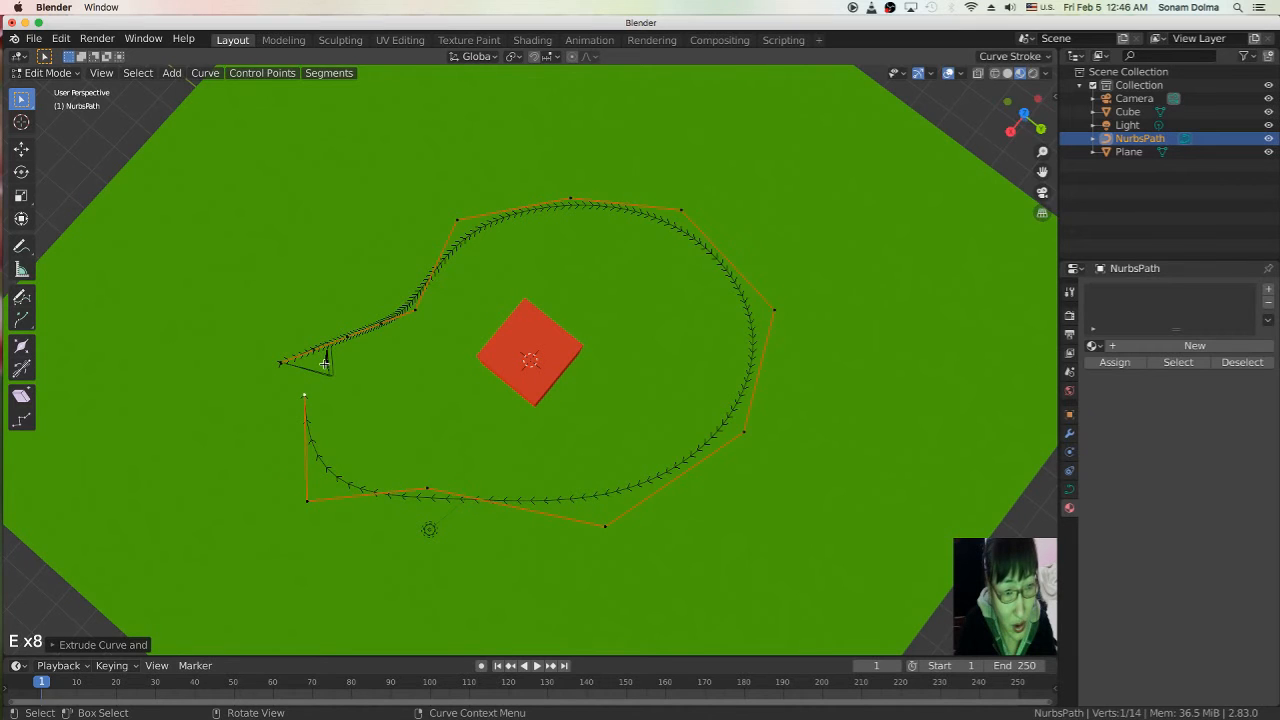
{"action": "key", "text": "e"}
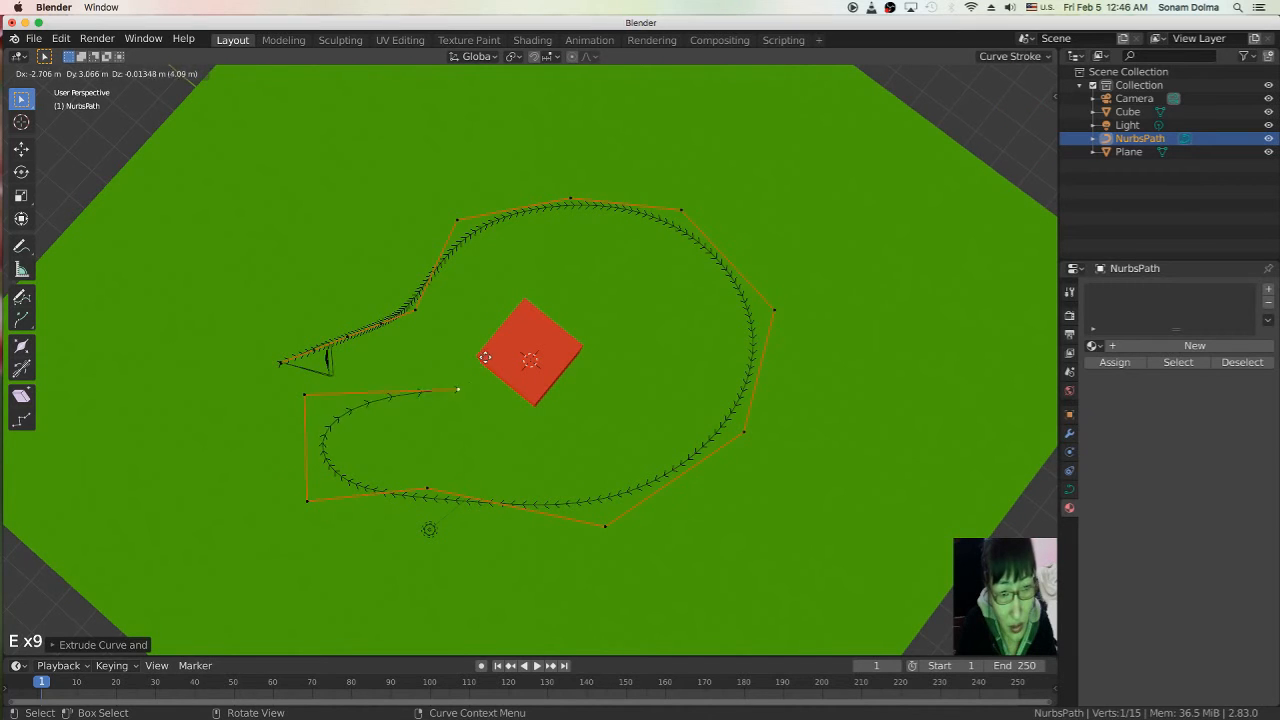
{"action": "left_click", "coordinate": [446, 368]}
- From a low side view, shift the path's last control point slightly
{"action": "middle_click_drag", "start_coordinate": [501, 450], "coordinate": [641, 321]}
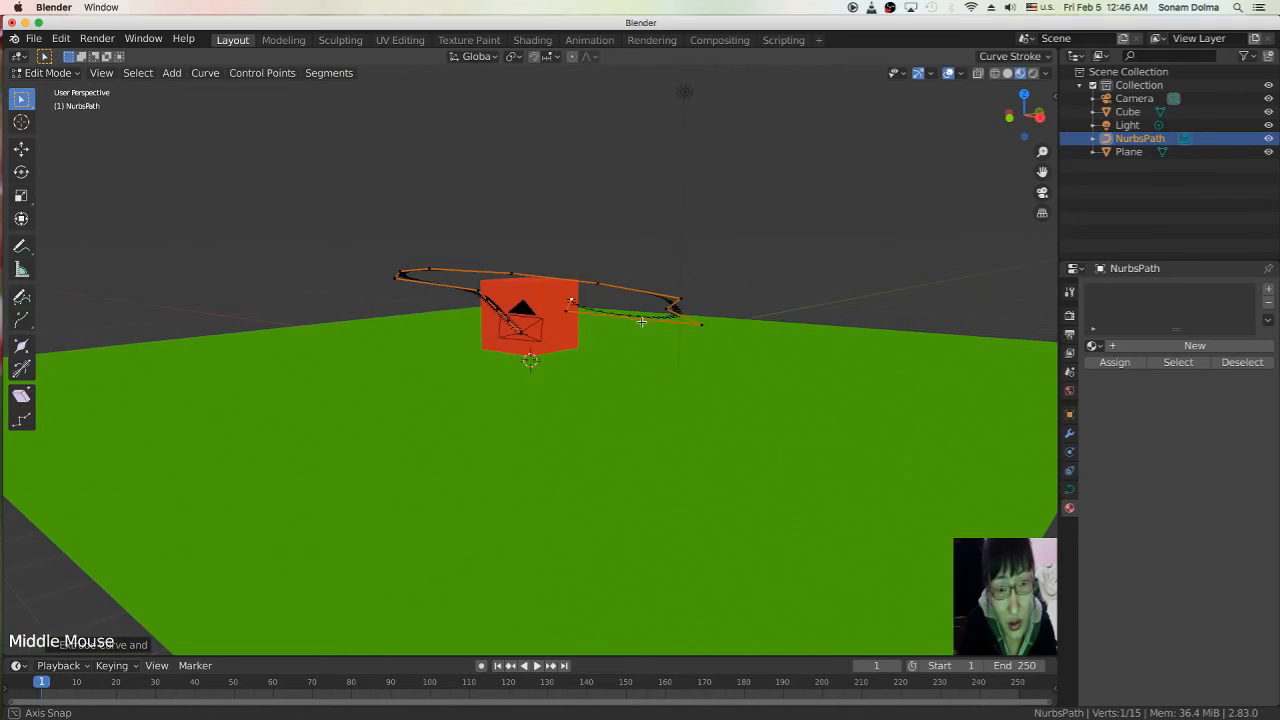
{"action": "key", "text": "r"}
{"action": "key", "text": "Escape"}
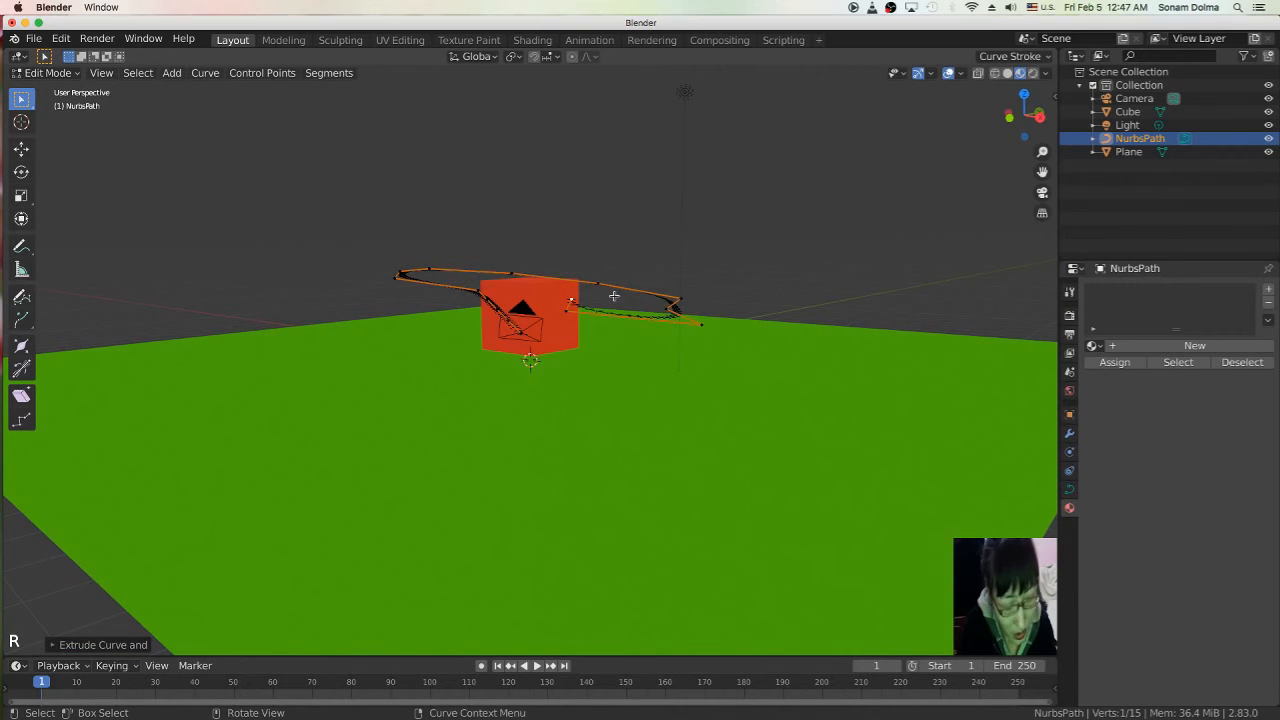
{"action": "key", "text": "g"}
{"action": "left_click", "coordinate": [620, 297]}
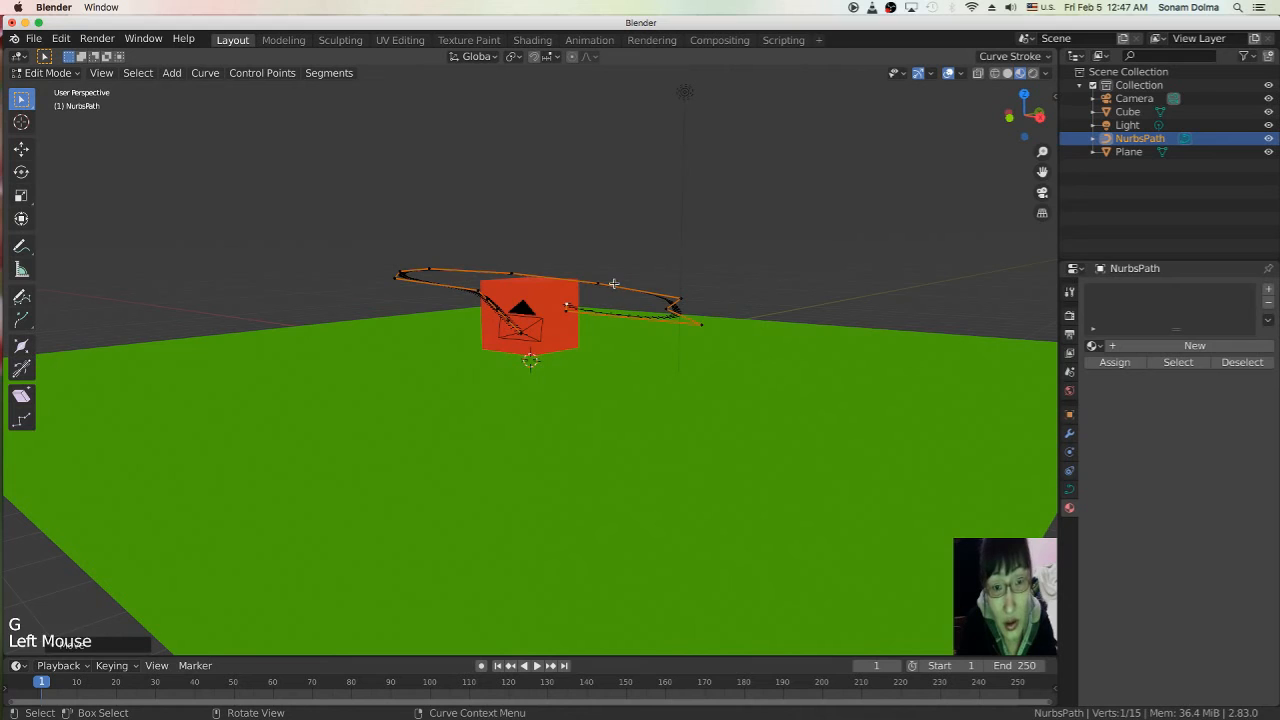
- Raise two neighbouring control points on the path's far side well above the cube, and return the path to Object Mode
{"action": "key", "text": "g"}
{"action": "left_click", "coordinate": [605, 232]}
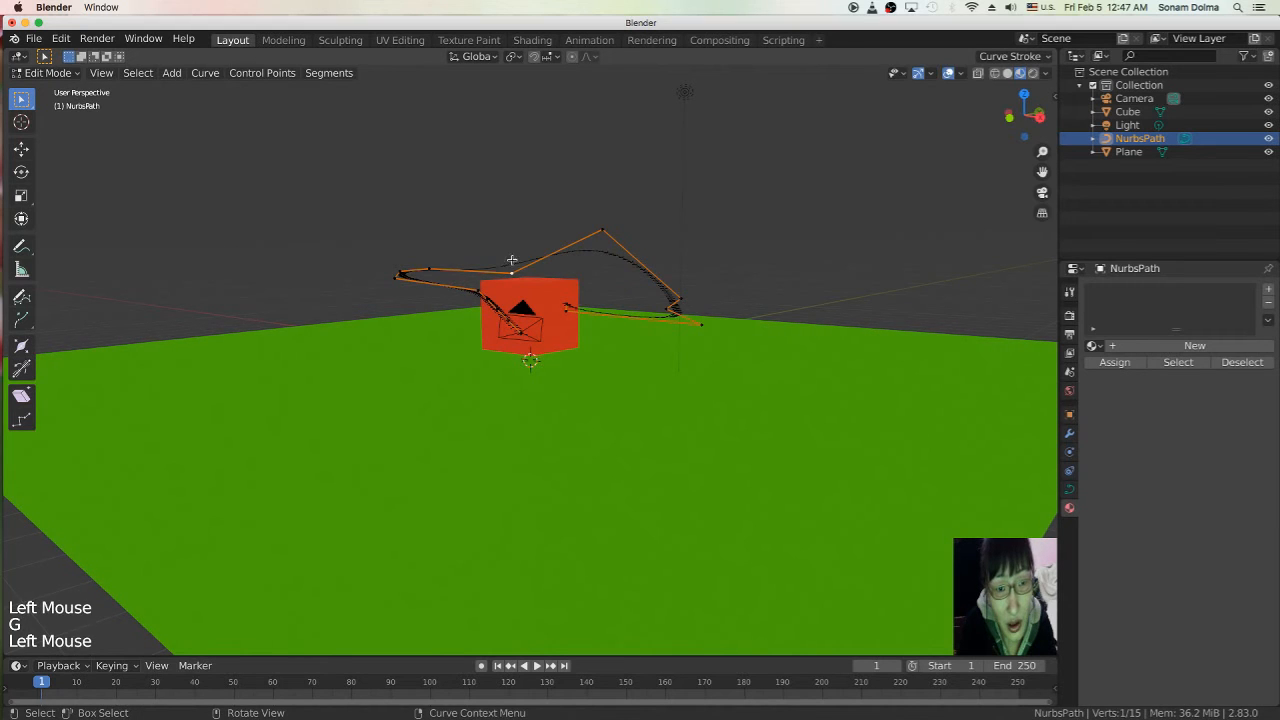
{"action": "key", "text": "g"}
{"action": "left_click", "coordinate": [512, 201]}
{"action": "key", "text": "g"}
{"action": "left_click", "coordinate": [539, 297]}
{"action": "left_click", "coordinate": [546, 293]}
{"action": "left_click", "coordinate": [53, 74]}
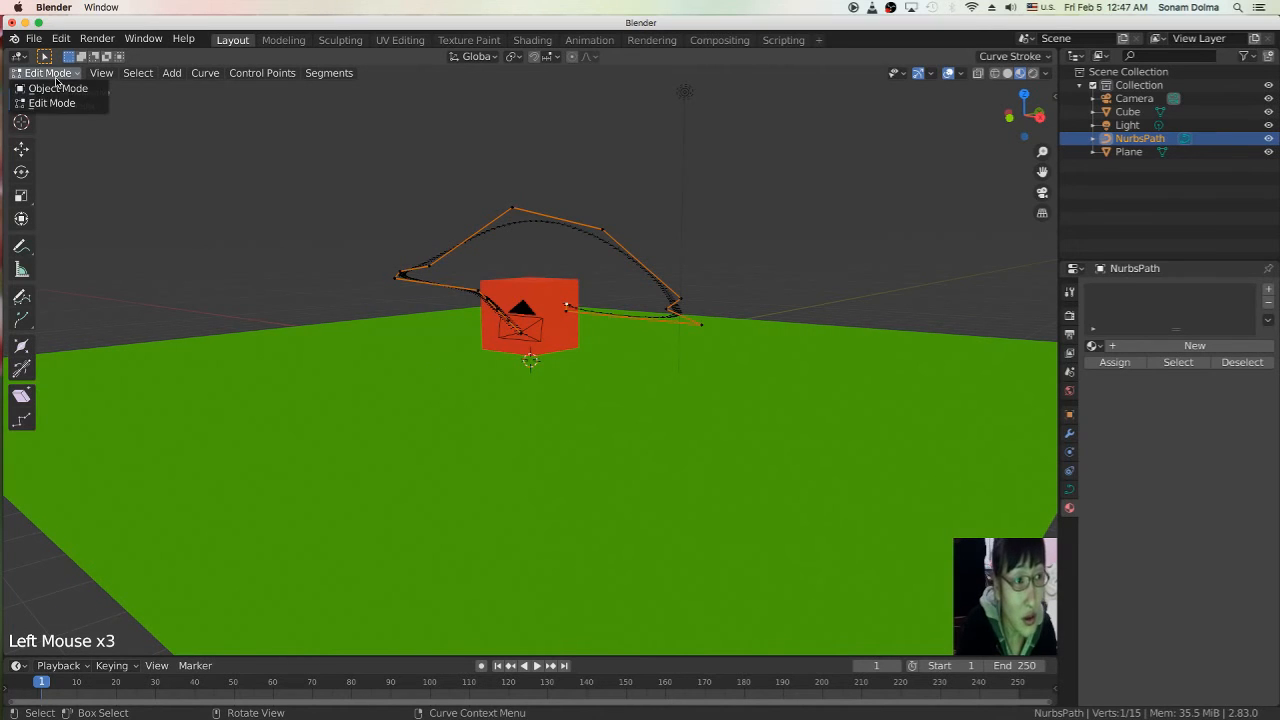
{"action": "left_click", "coordinate": [58, 89]}
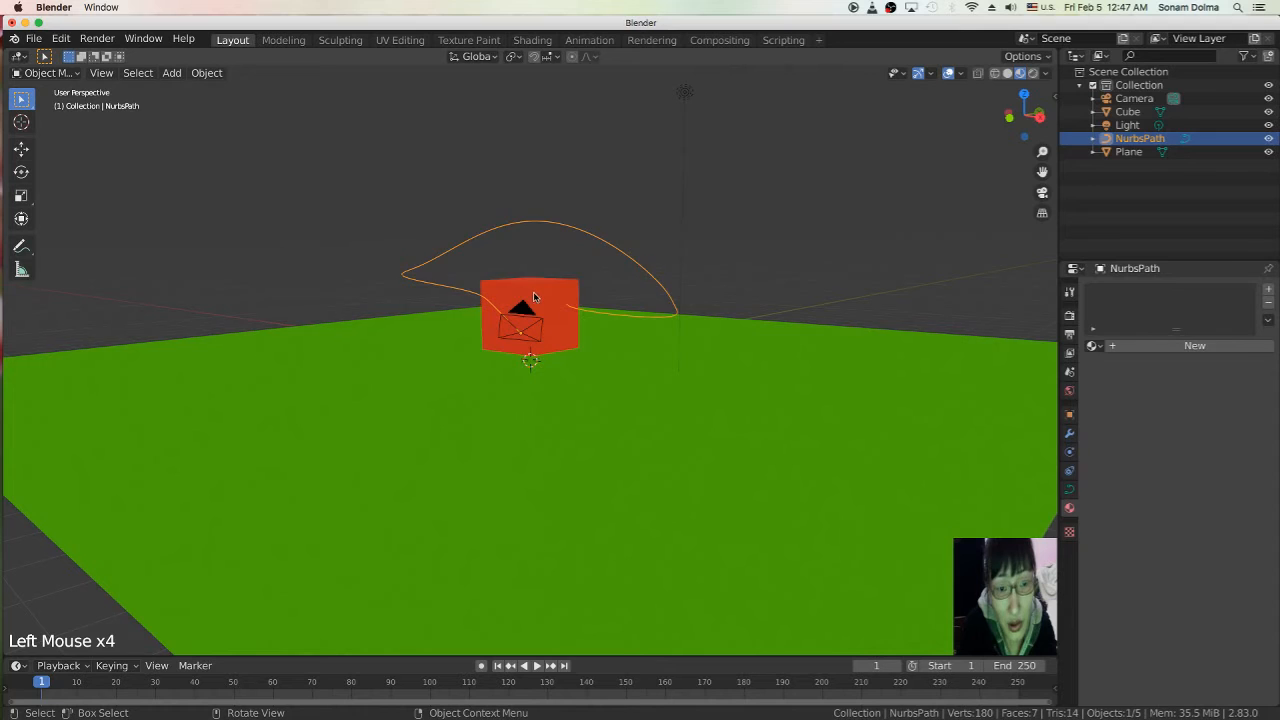
- Select the camera in front of the cube and move it slightly upward
{"action": "left_click", "coordinate": [534, 297]}
{"action": "key", "text": "g"}
{"action": "left_click", "coordinate": [524, 300]}
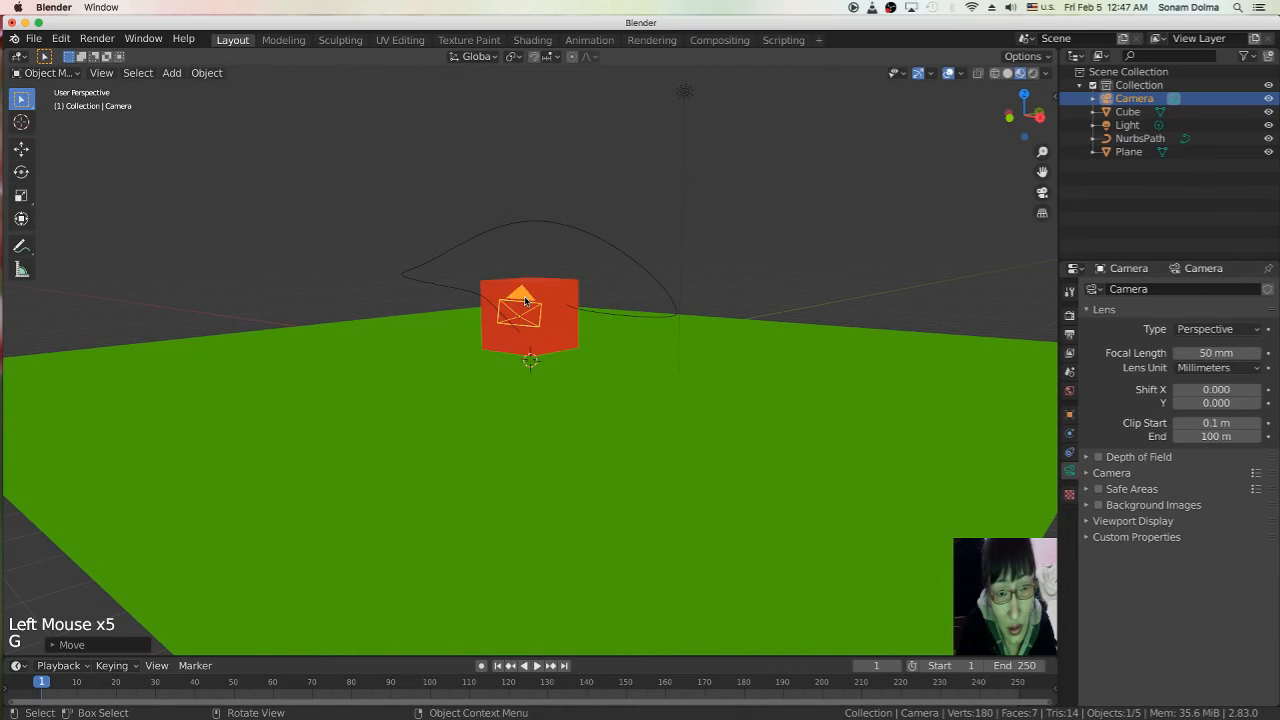
- Parent the camera to the path curve with the Follow Path option
{"action": "left_click", "coordinate": [446, 290], "text": "shift"}
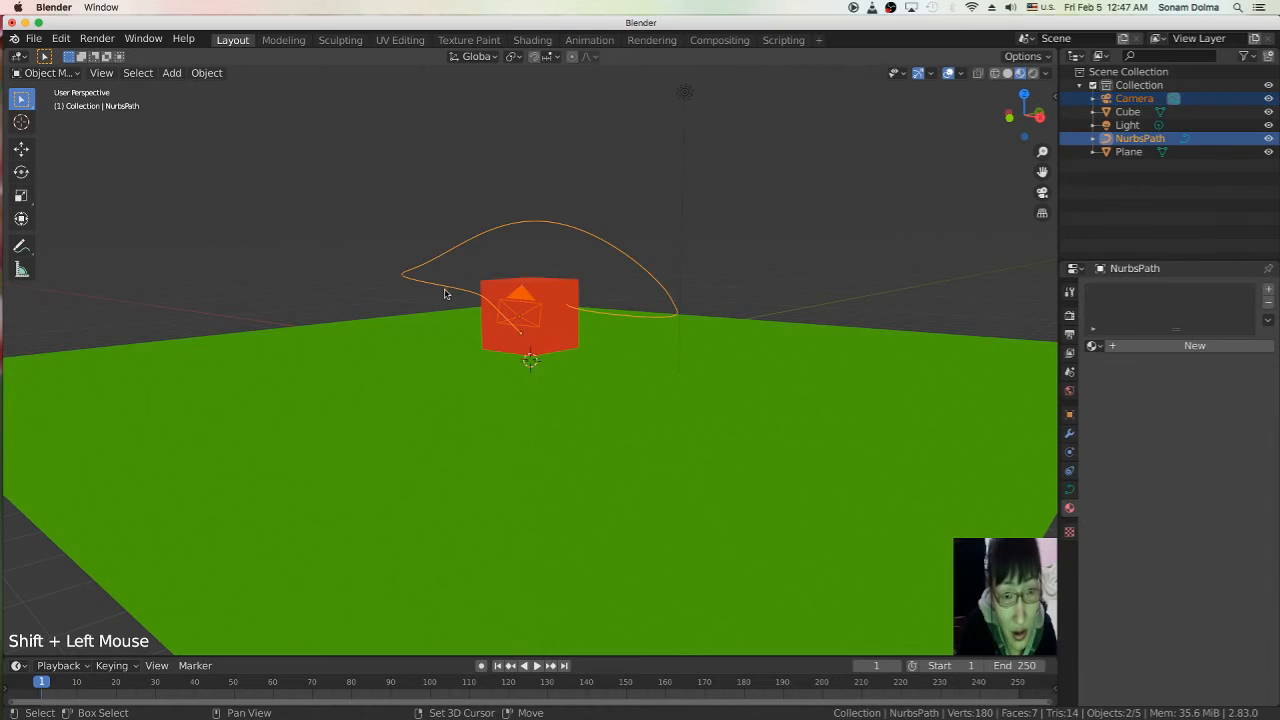
{"action": "middle_click_drag", "start_coordinate": [623, 429], "coordinate": [678, 437]}
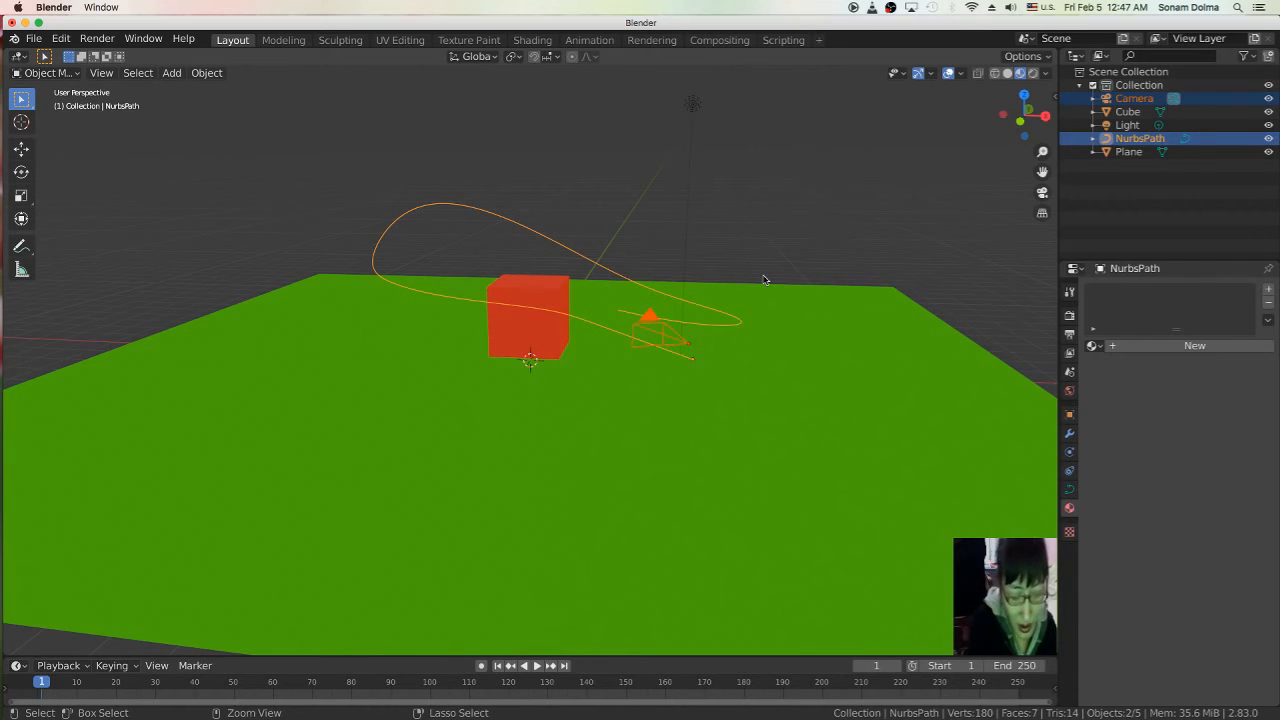
{"action": "key", "text": "ctrl+p"}
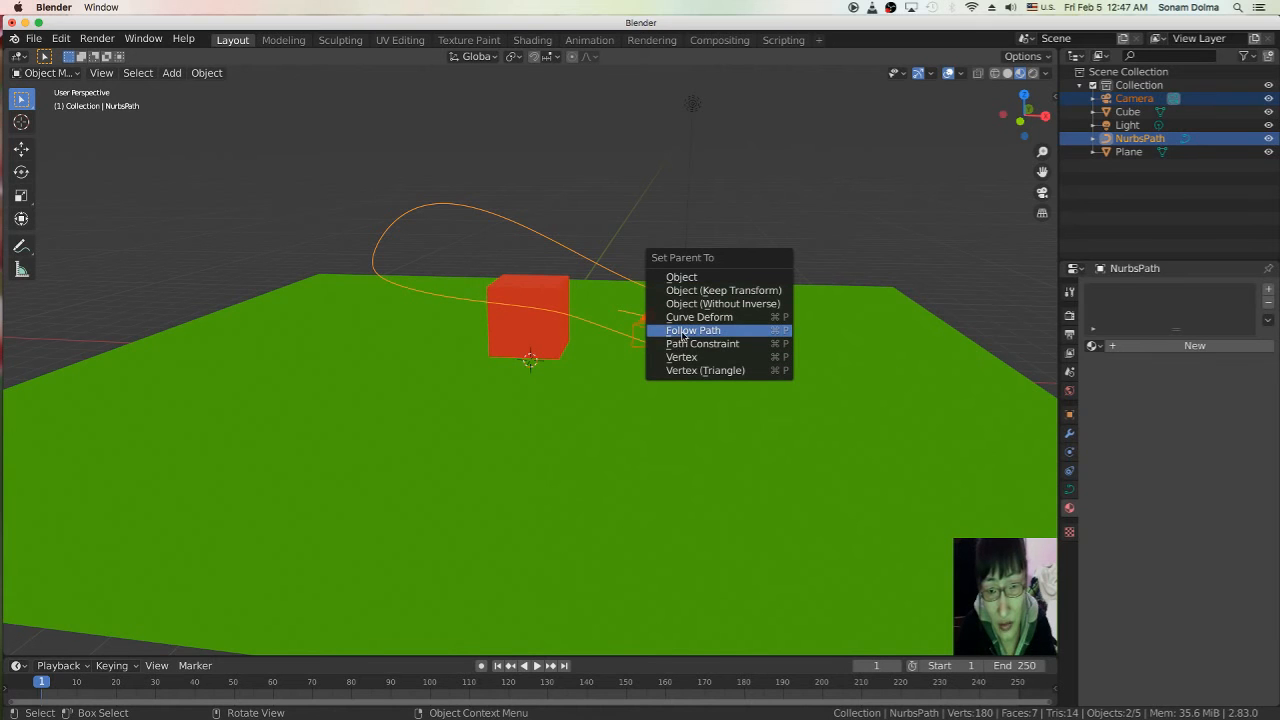
{"action": "left_click", "coordinate": [699, 331]}
- Play the animation to check the camera's motion, including through the camera view, and stop it back at frame 1
{"action": "middle_click_drag", "start_coordinate": [698, 379], "coordinate": [733, 383]}
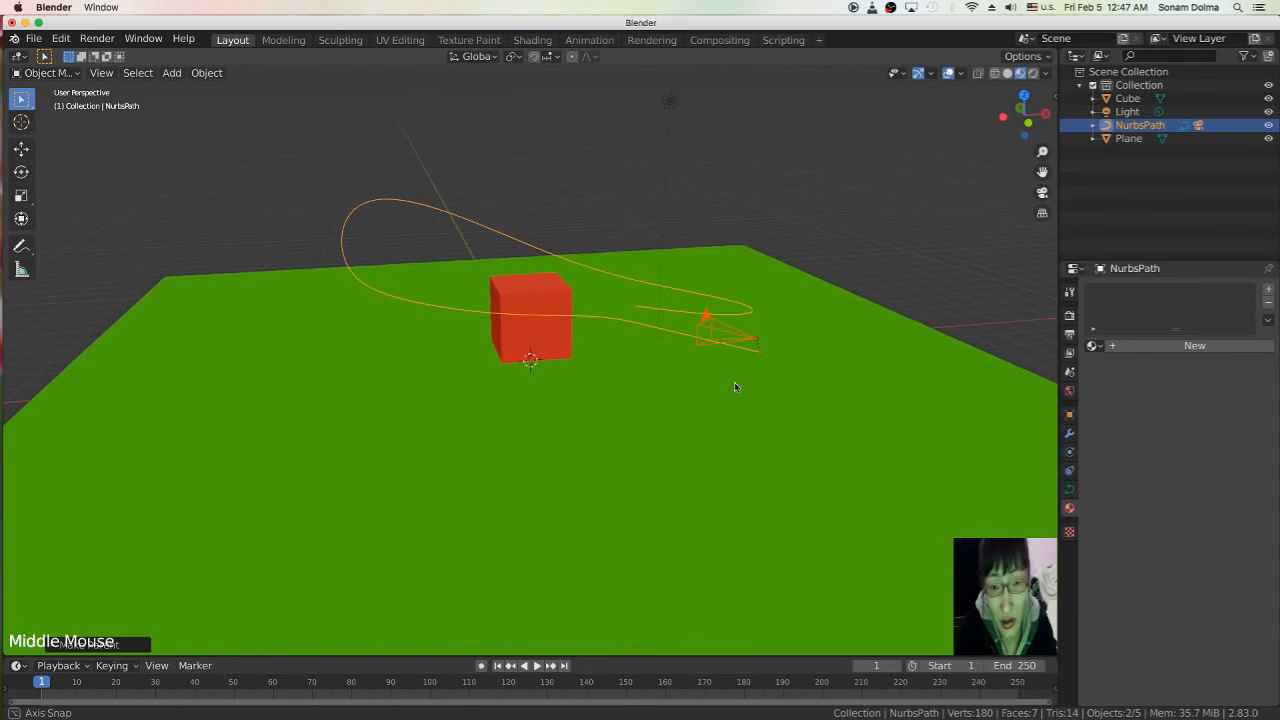
{"action": "left_click", "coordinate": [541, 666]}
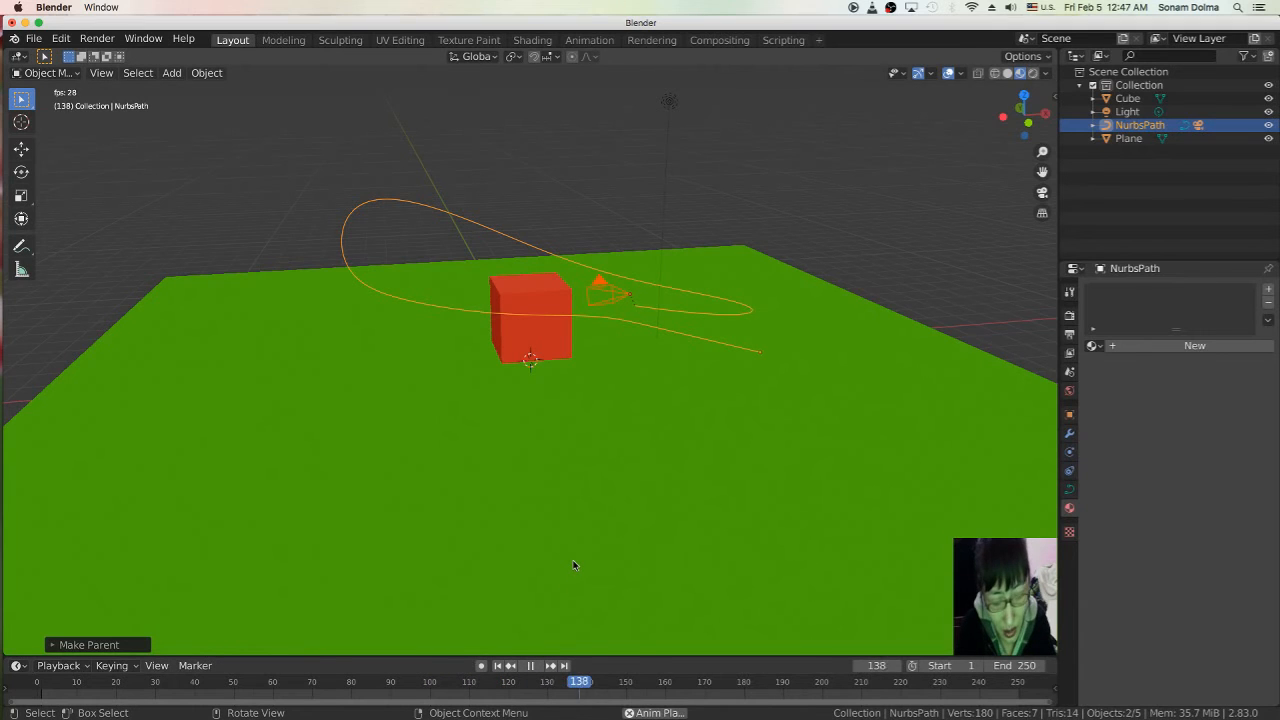
{"action": "key", "text": "KP_0"}
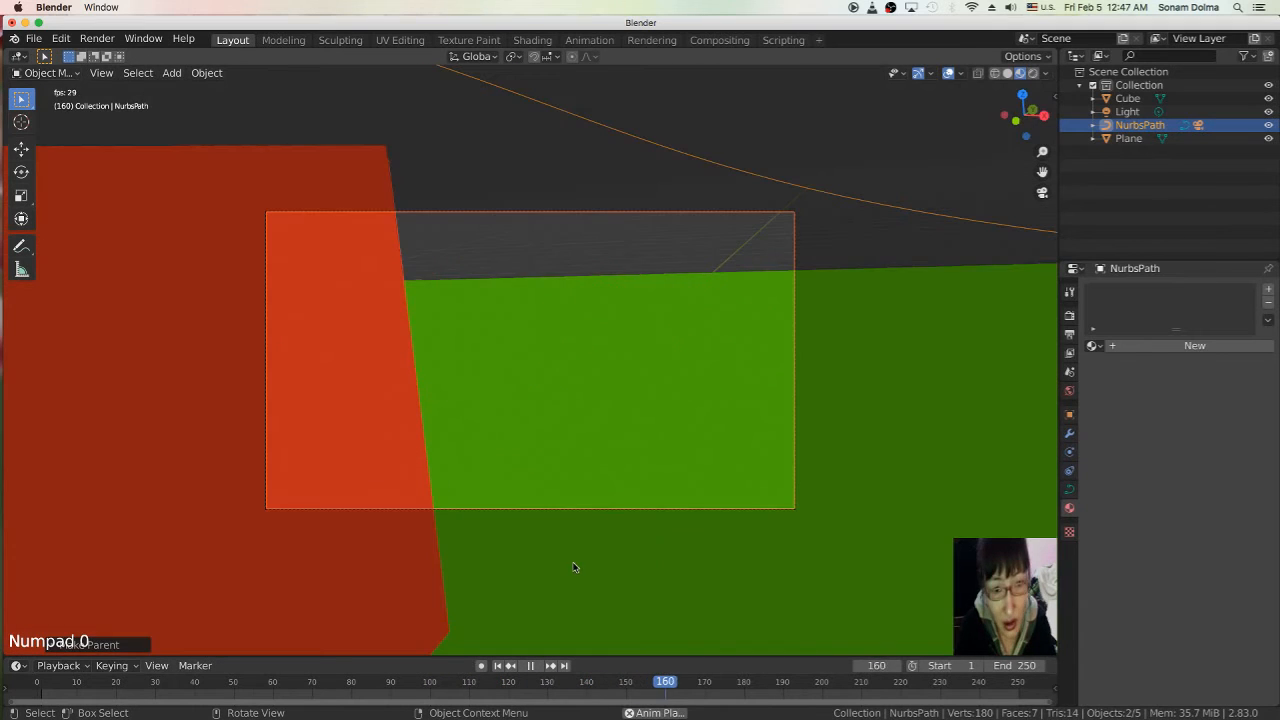
{"action": "left_click_drag", "start_coordinate": [497, 656], "coordinate": [497, 658]}
{"action": "left_click", "coordinate": [498, 667]}
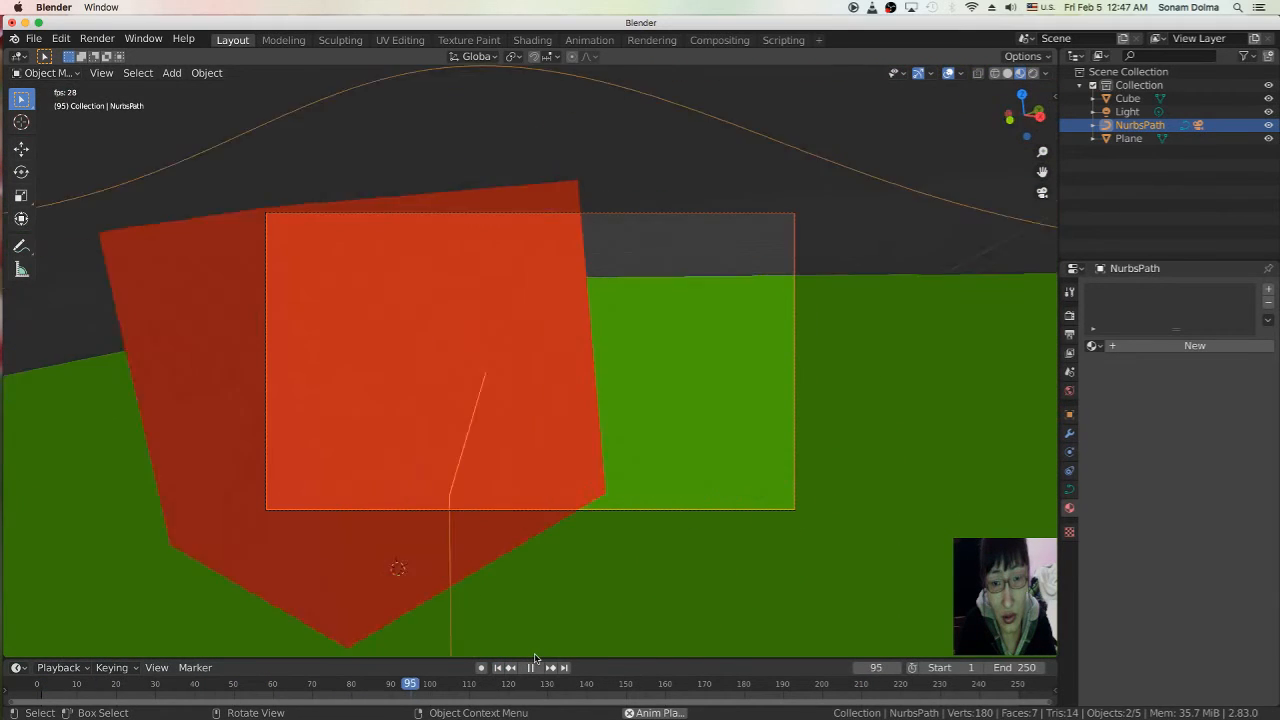
{"action": "left_click", "coordinate": [531, 667]}
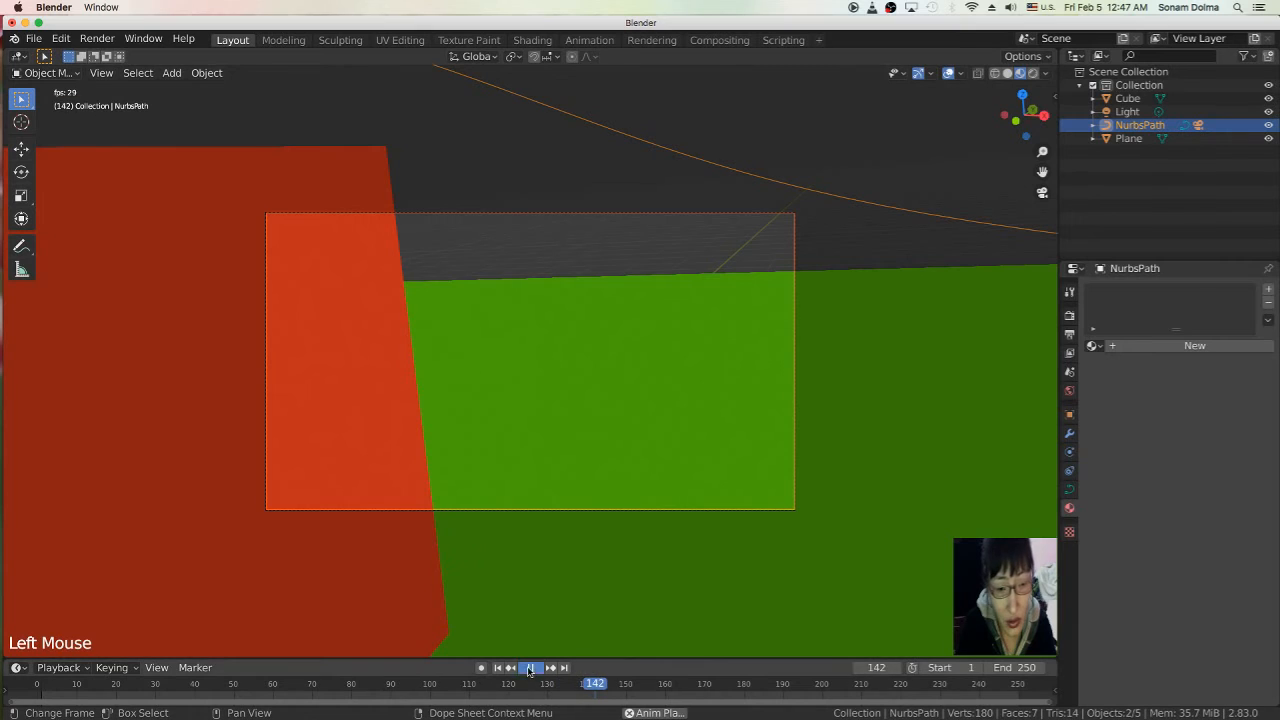
{"action": "left_click", "coordinate": [498, 668]}
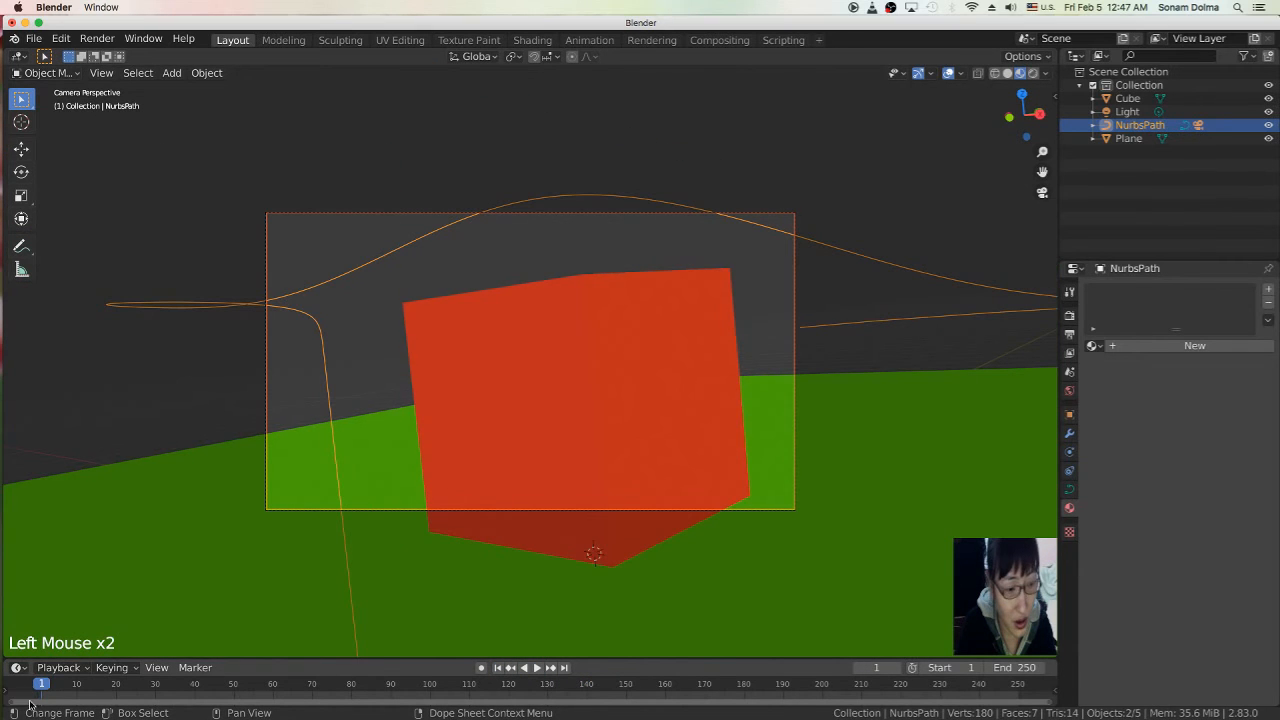
- Leave the camera view and scale the red cube down to a little over a quarter of its size
{"action": "left_click", "coordinate": [530, 441]}
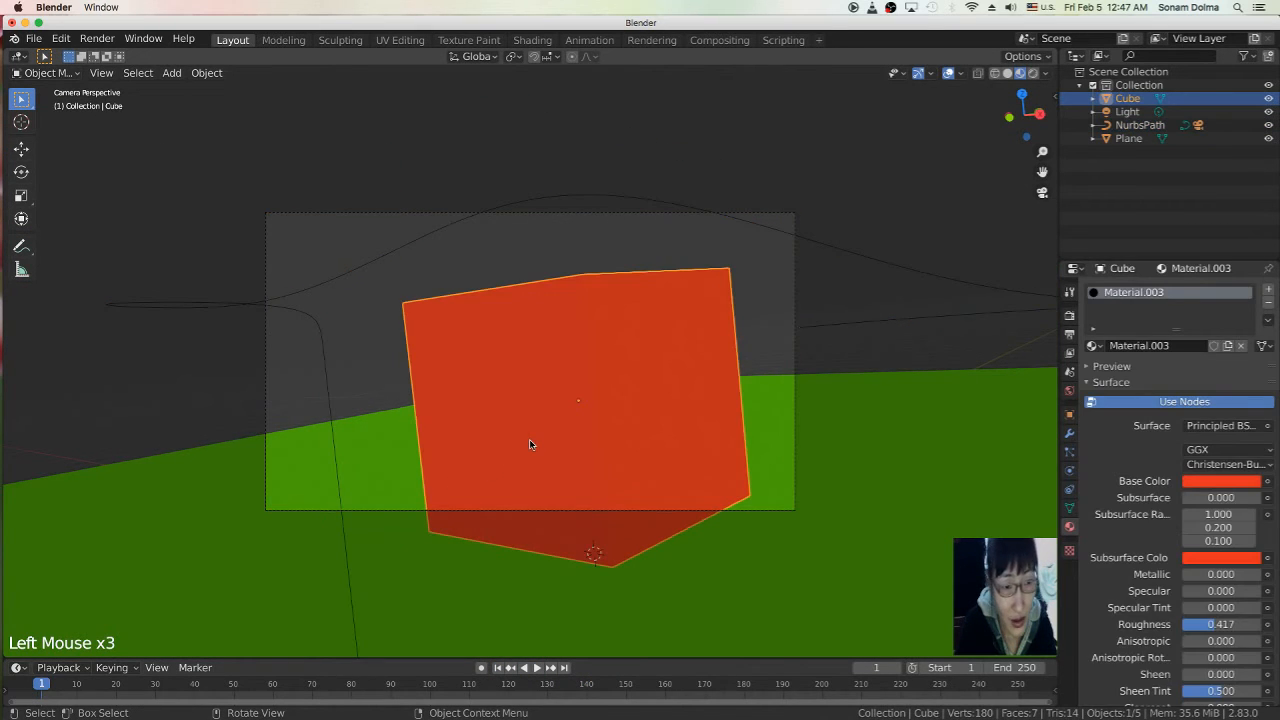
{"action": "key", "text": "KP_0"}
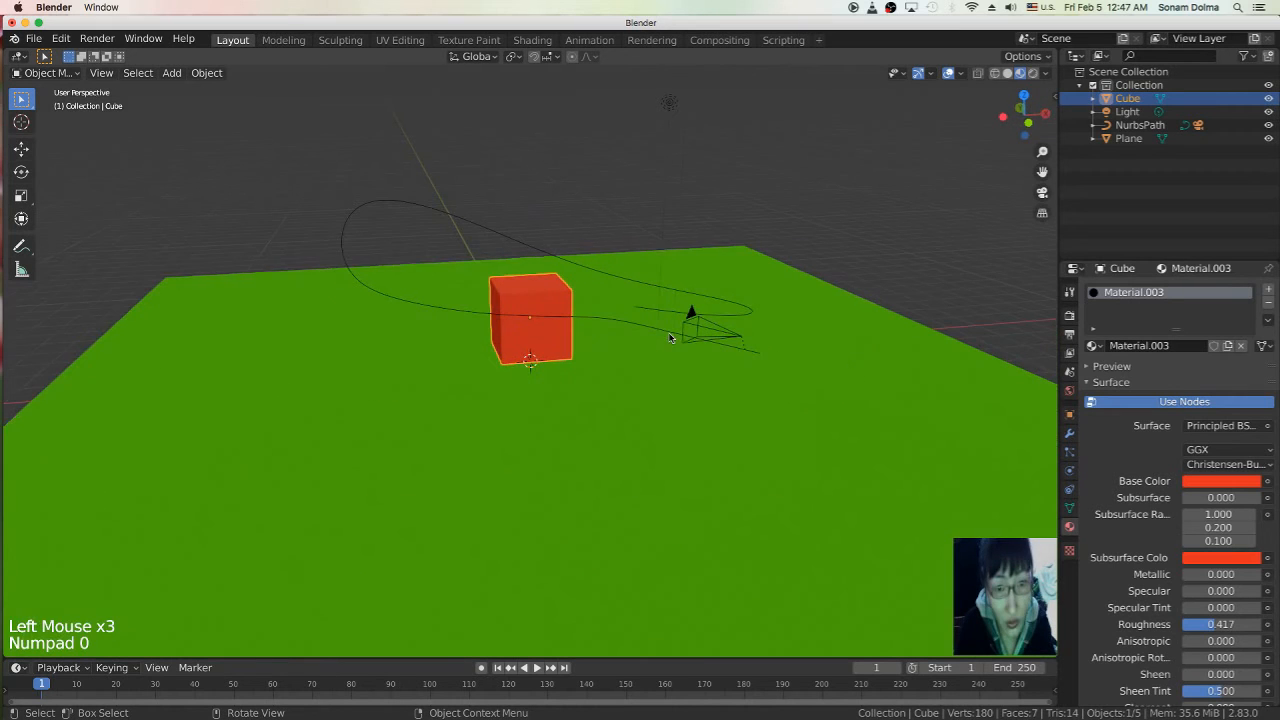
{"action": "left_click", "coordinate": [562, 346]}
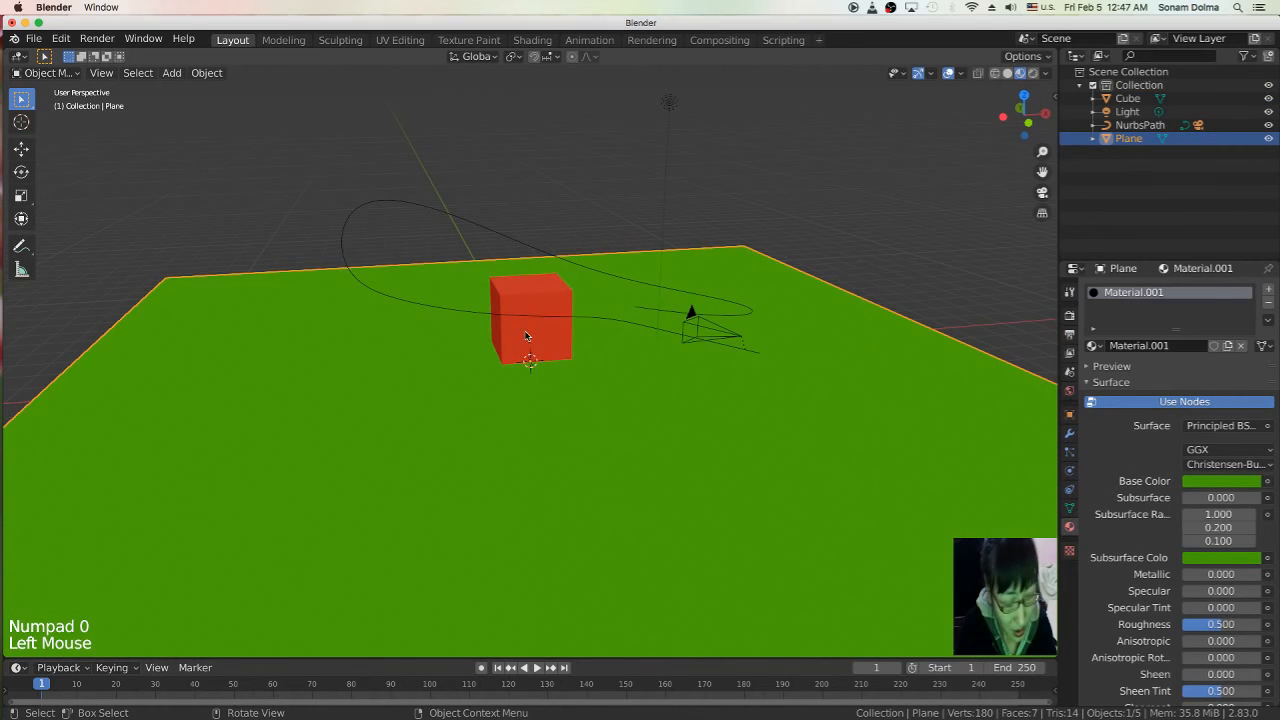
{"action": "left_click", "coordinate": [555, 292]}
{"action": "key", "text": "s"}
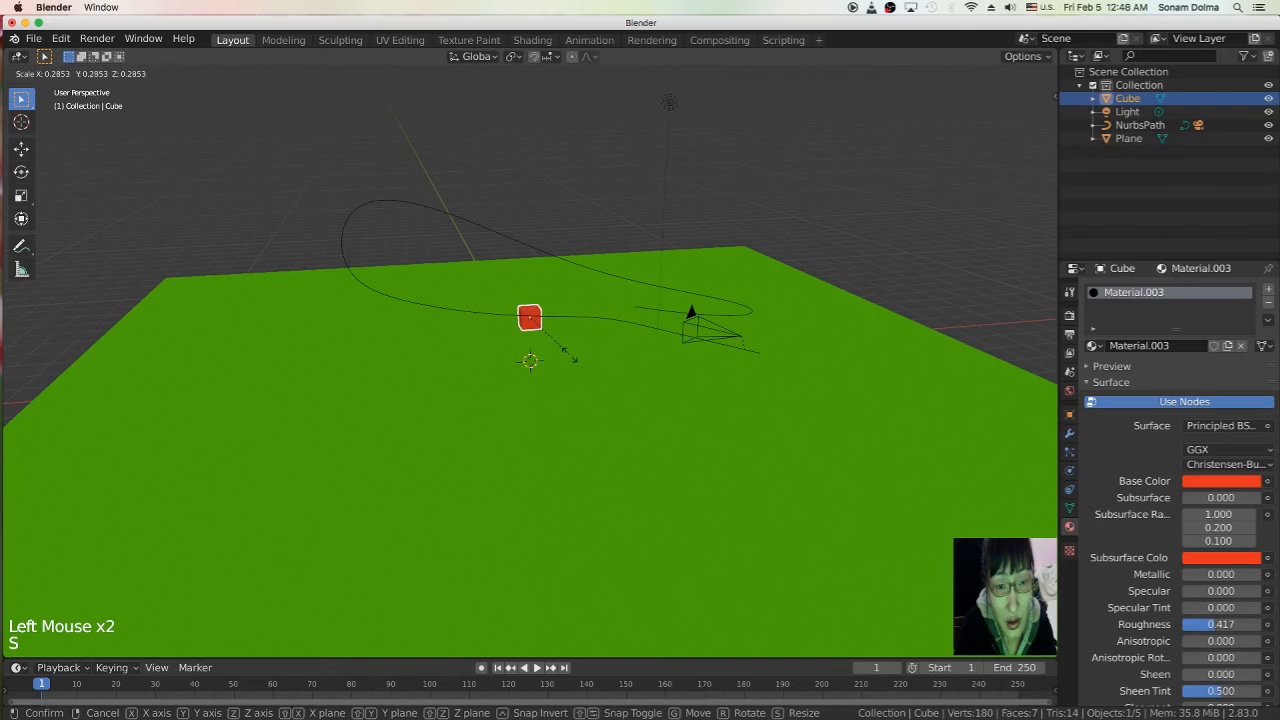
{"action": "left_click", "coordinate": [557, 355]}
- Move the small cube across the plane to sit close in front of the camera, next to the path's start
{"action": "key", "text": "g"}
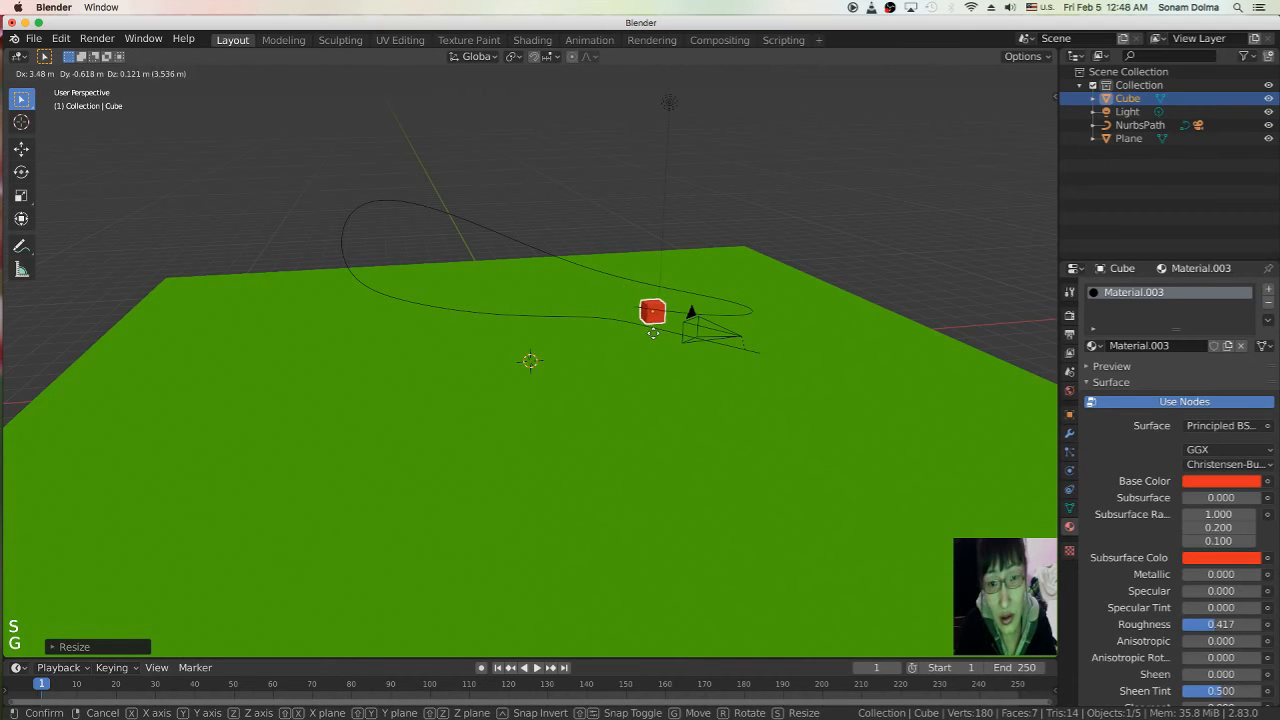
{"action": "left_click", "coordinate": [655, 341]}
{"action": "middle_click_drag", "start_coordinate": [655, 341], "coordinate": [516, 428]}
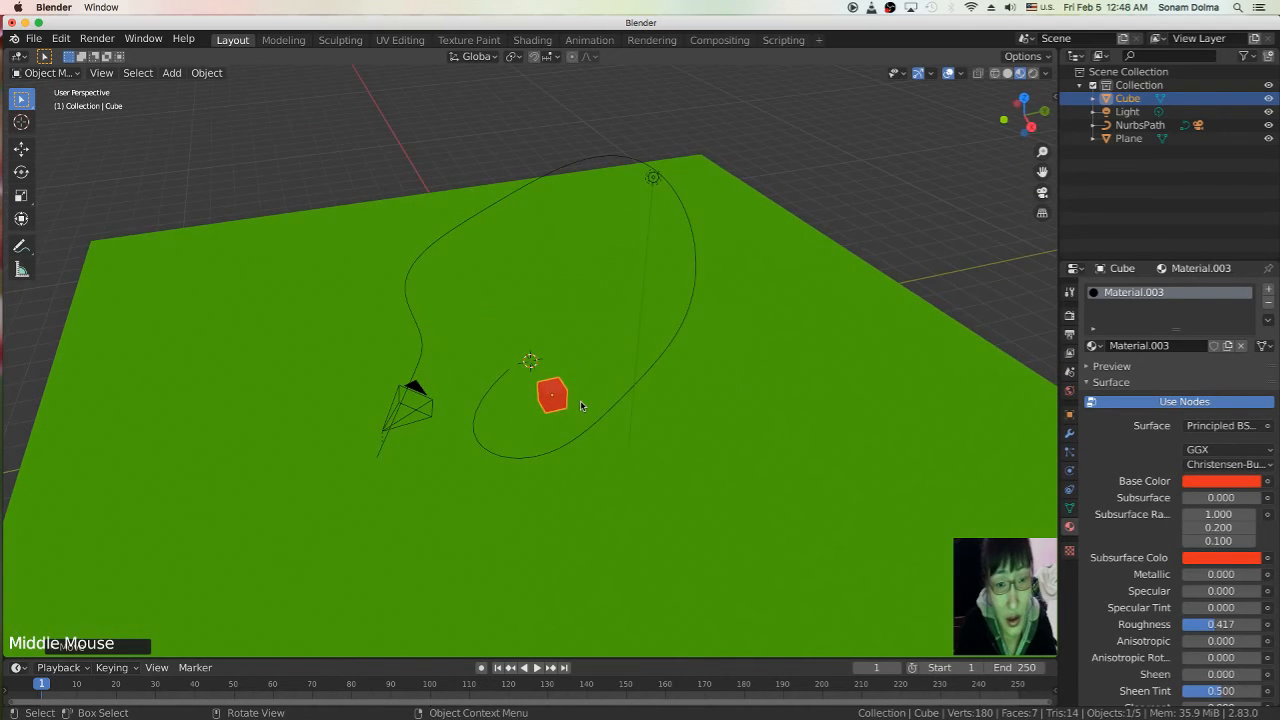
{"action": "key", "text": "g"}
{"action": "left_click", "coordinate": [432, 359]}
{"action": "middle_click_drag", "start_coordinate": [441, 360], "coordinate": [636, 348]}
{"action": "key", "text": "g"}
{"action": "left_click", "coordinate": [670, 337]}
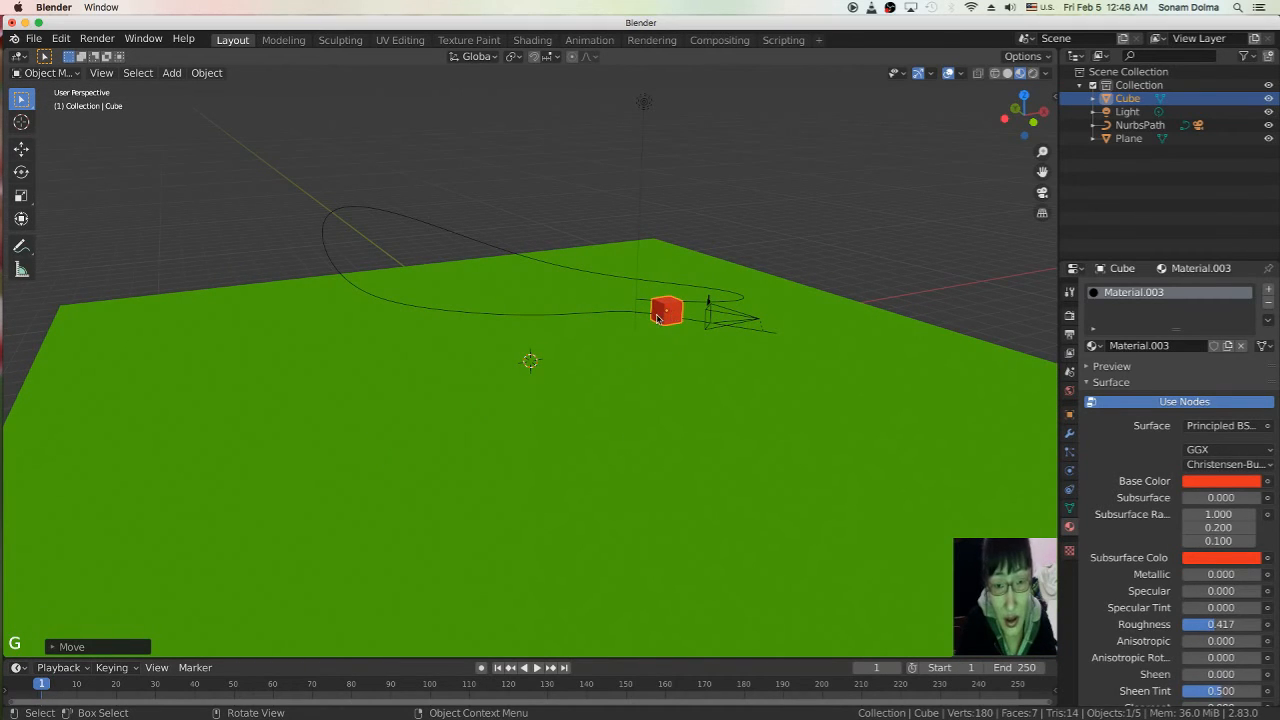
- Parent the cube to the path curve with the Follow Path option
{"action": "left_click", "coordinate": [593, 317], "text": "shift"}
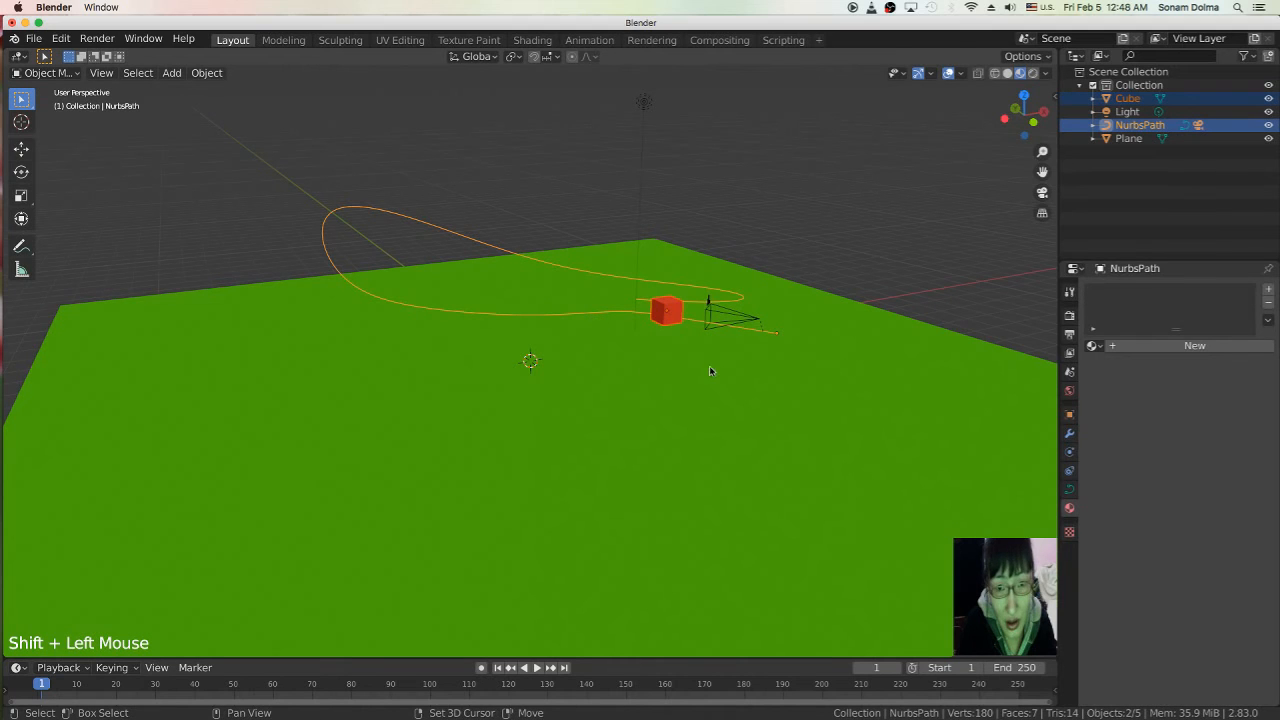
{"action": "key", "text": "ctrl+p"}
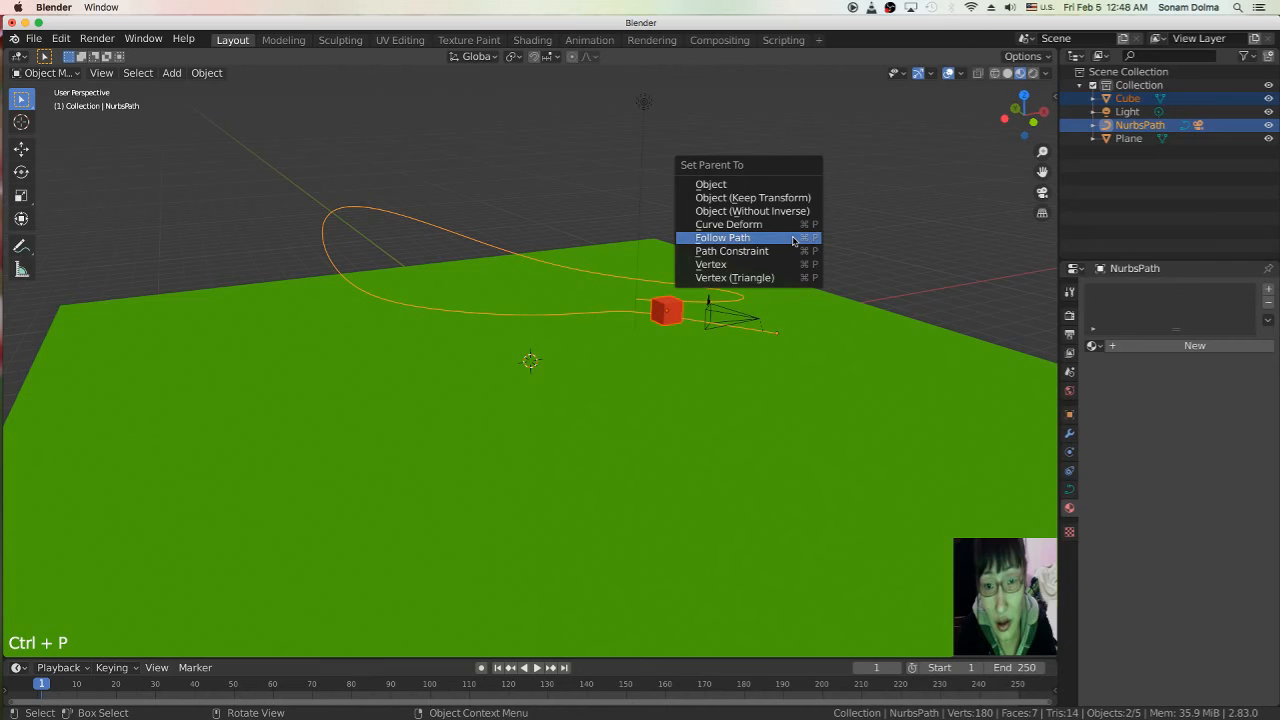
{"action": "left_click", "coordinate": [793, 241]}
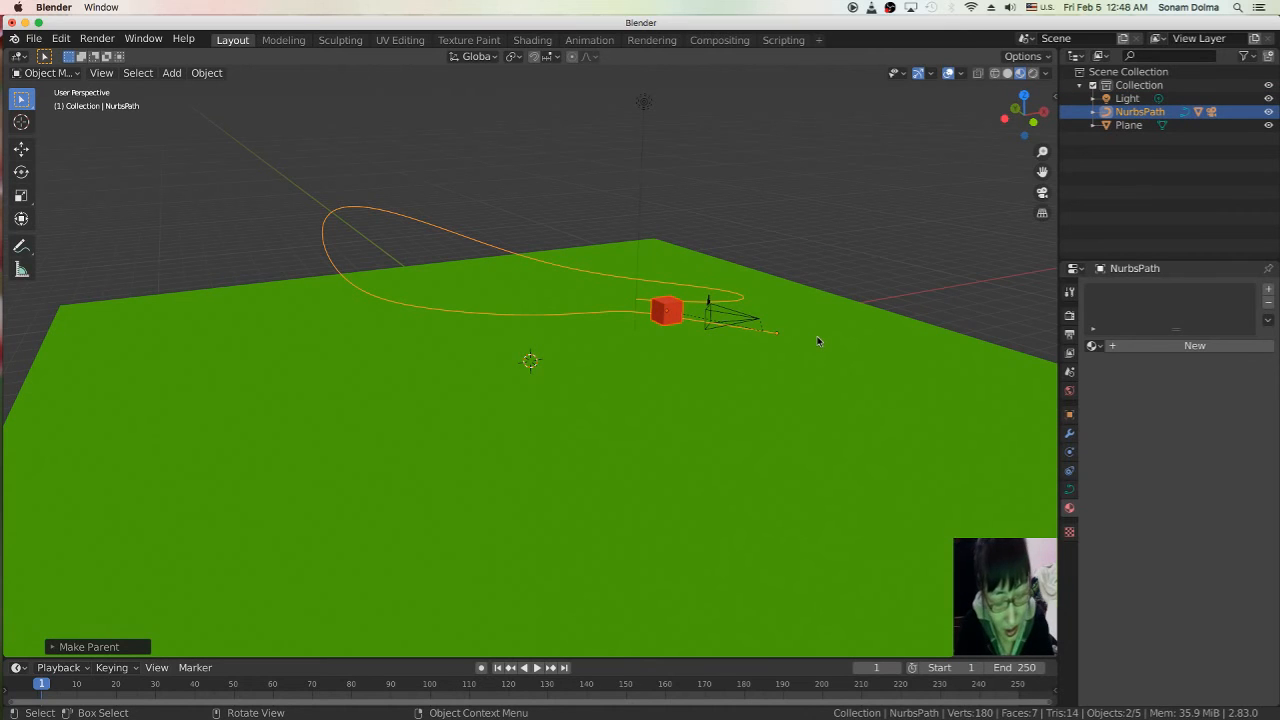
- Play the animation through the camera view to check the cube's motion, then leave the camera view and return to frame 1
{"action": "key", "text": "KP_0"}
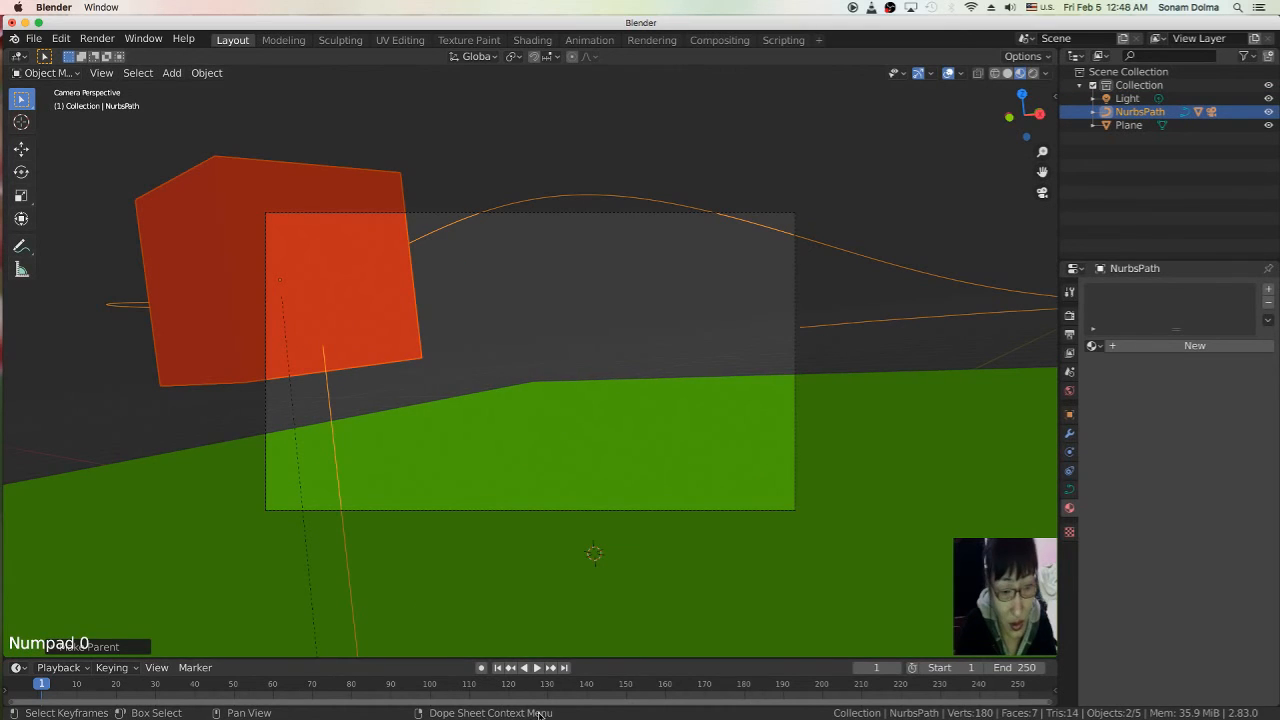
{"action": "left_click", "coordinate": [537, 668]}
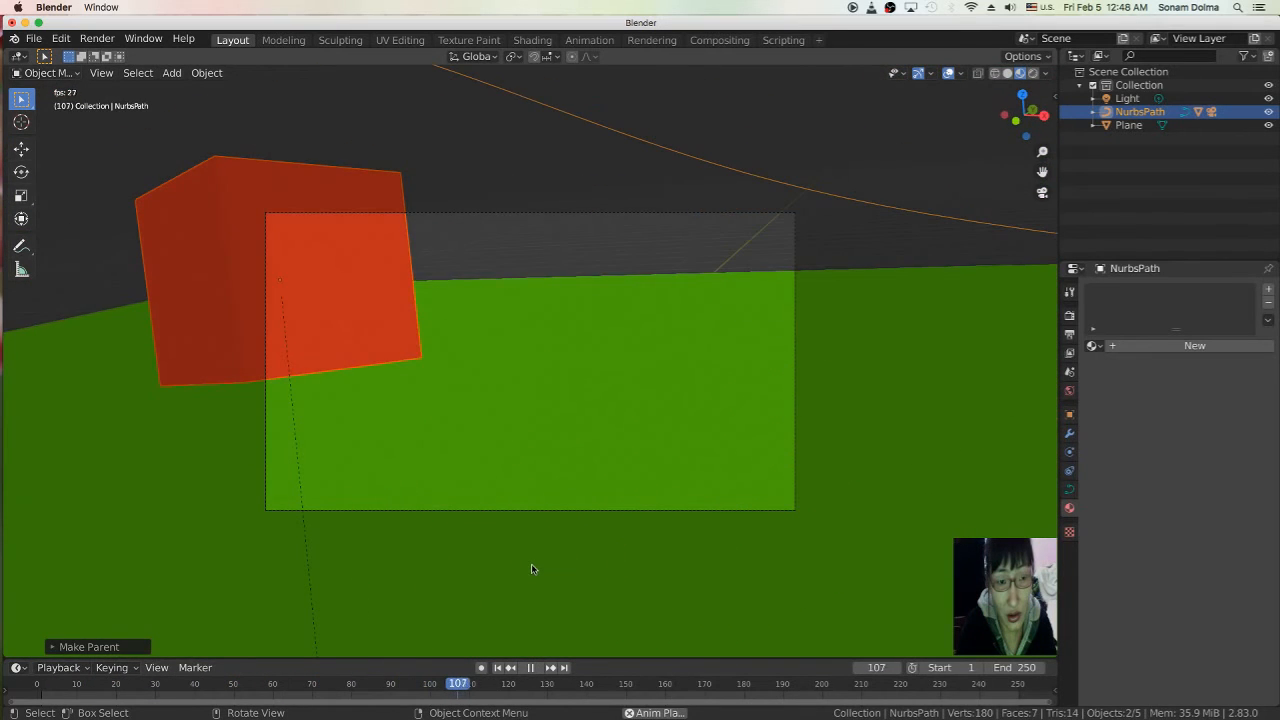
{"action": "left_click", "coordinate": [536, 669]}
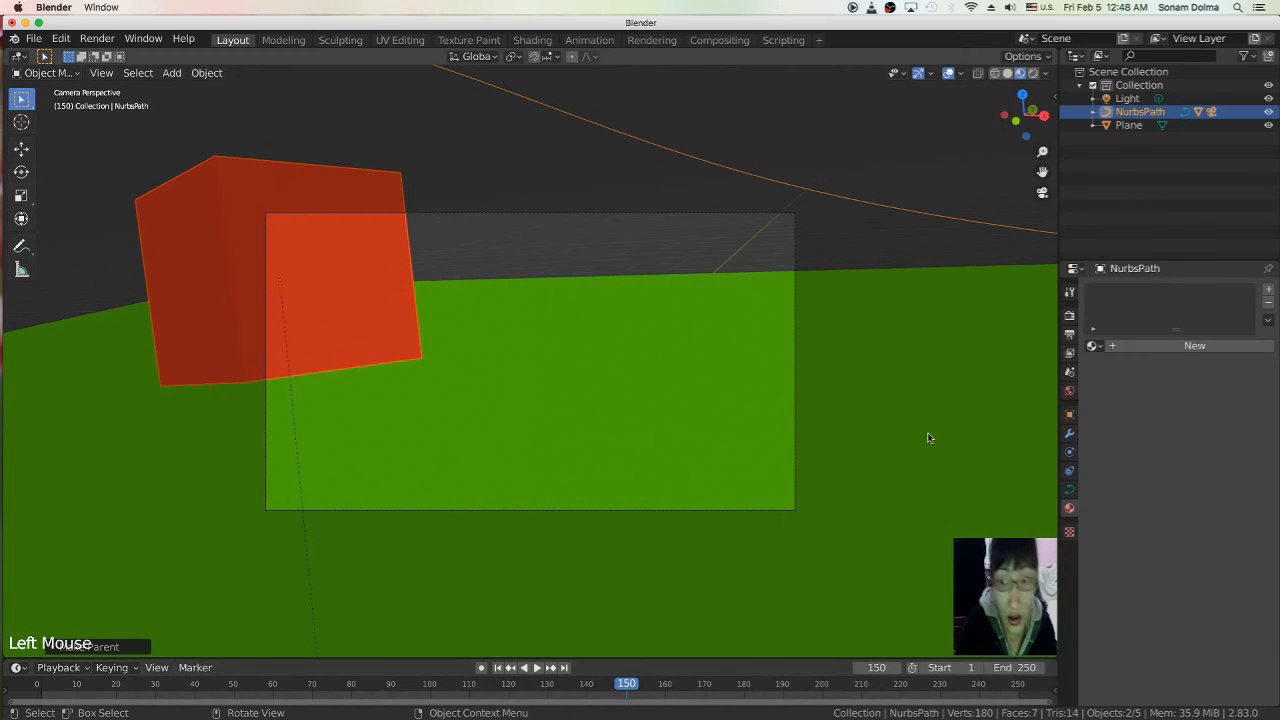
{"action": "left_click", "coordinate": [605, 130]}
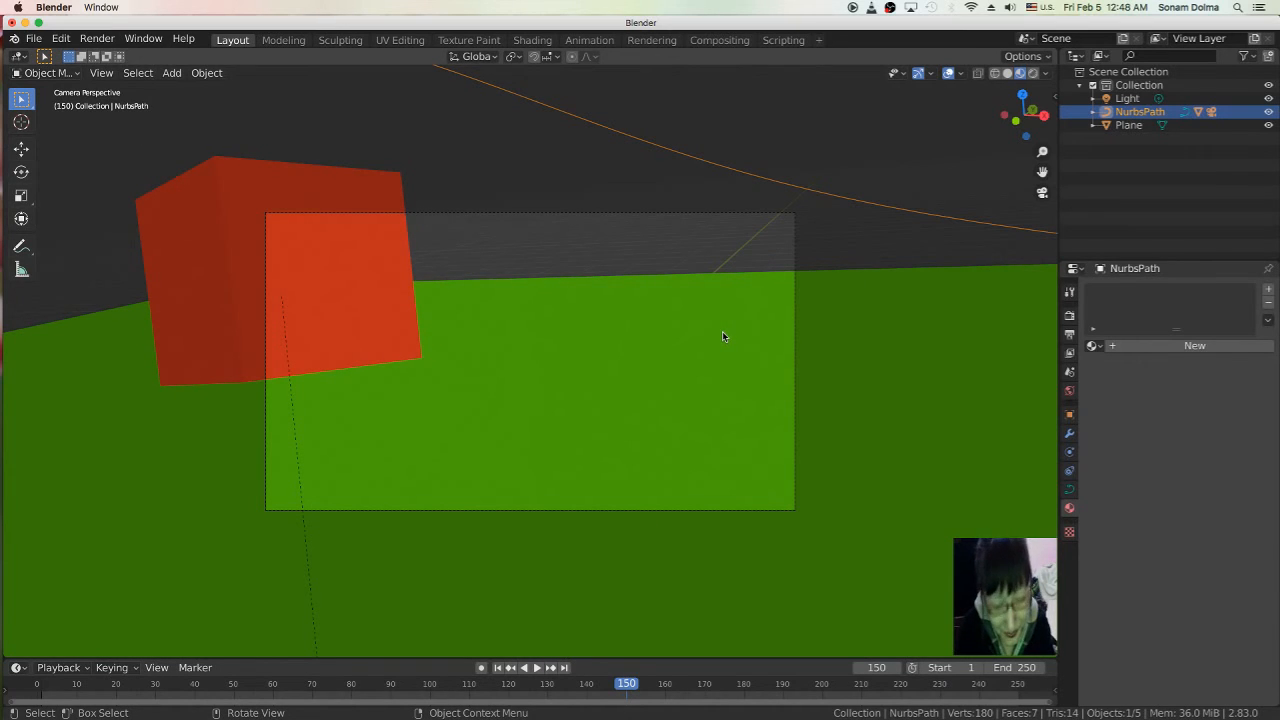
{"action": "key", "text": "KP_0"}
{"action": "left_click", "coordinate": [621, 291]}
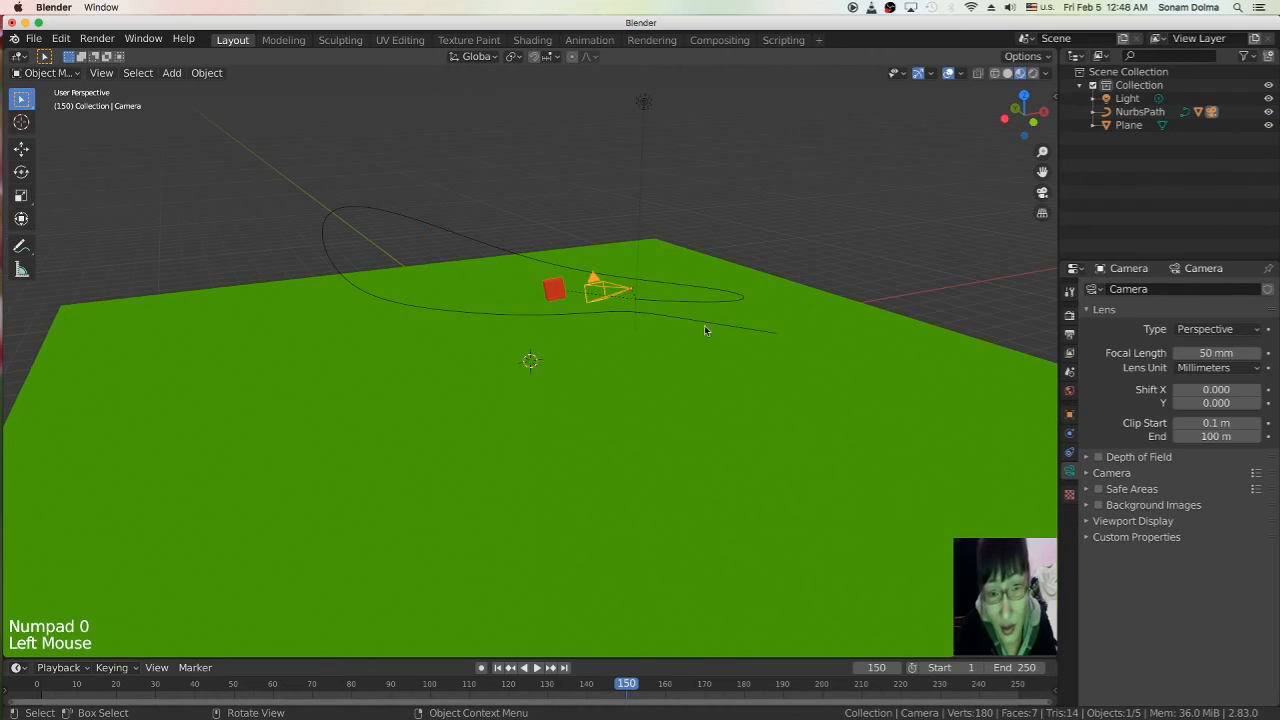
{"action": "mouse_move", "coordinate": [766, 383]}
{"action": "middle_mouse_down"}
{"action": "mouse_move", "coordinate": [740, 388]}
{"action": "mouse_move", "coordinate": [757, 363]}
{"action": "middle_mouse_up"}
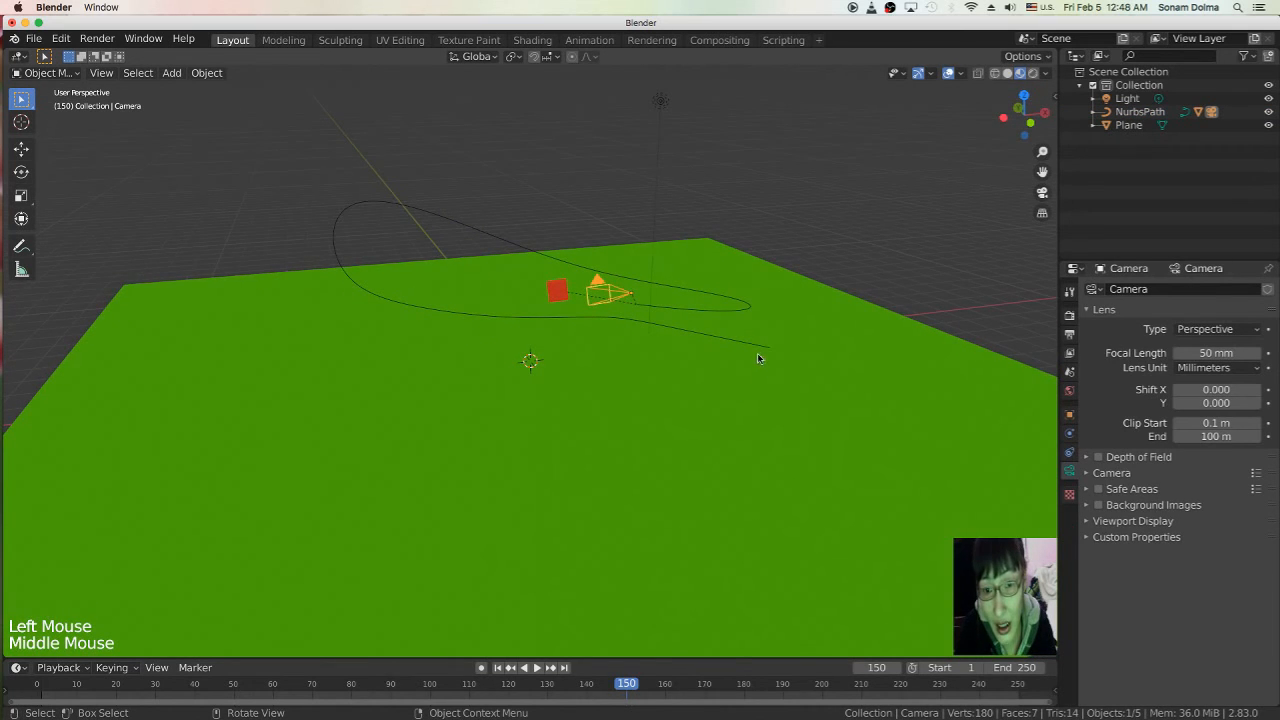
{"action": "triple_click", "coordinate": [497, 667]}
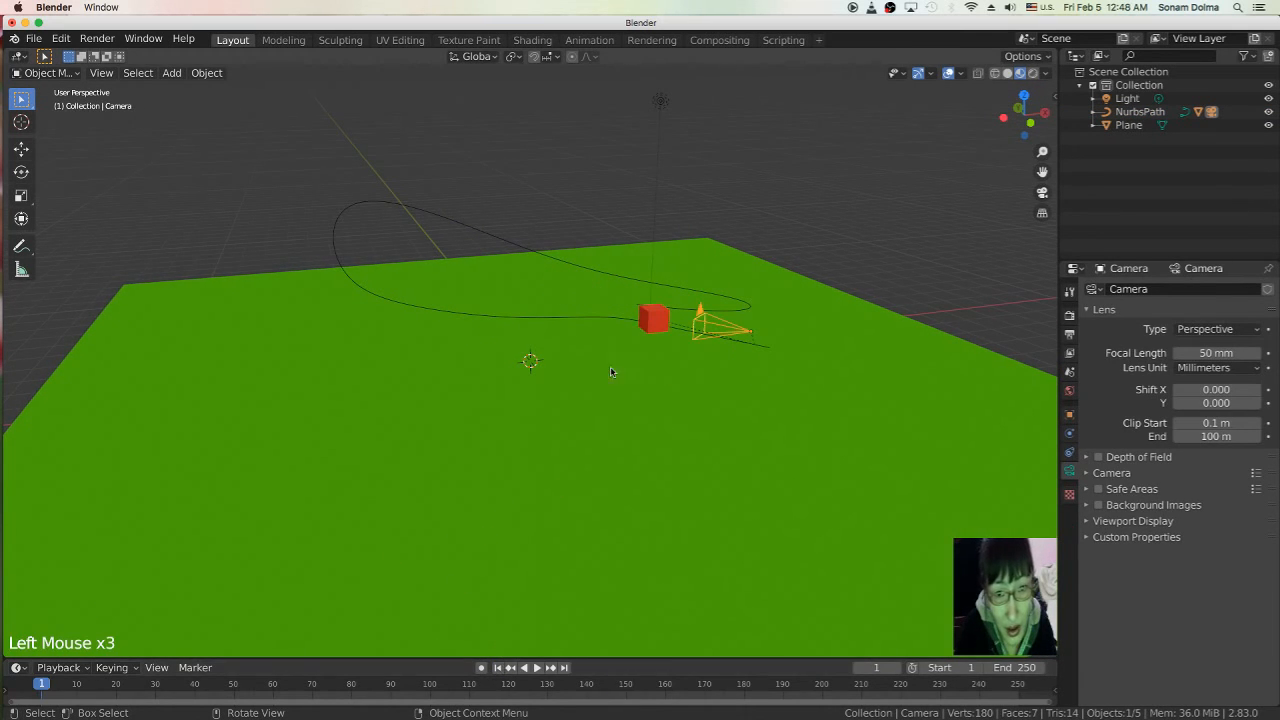
- Select the path and examine its curve data, physics and modifier settings for the options that control its animation
{"action": "left_click", "coordinate": [569, 318]}
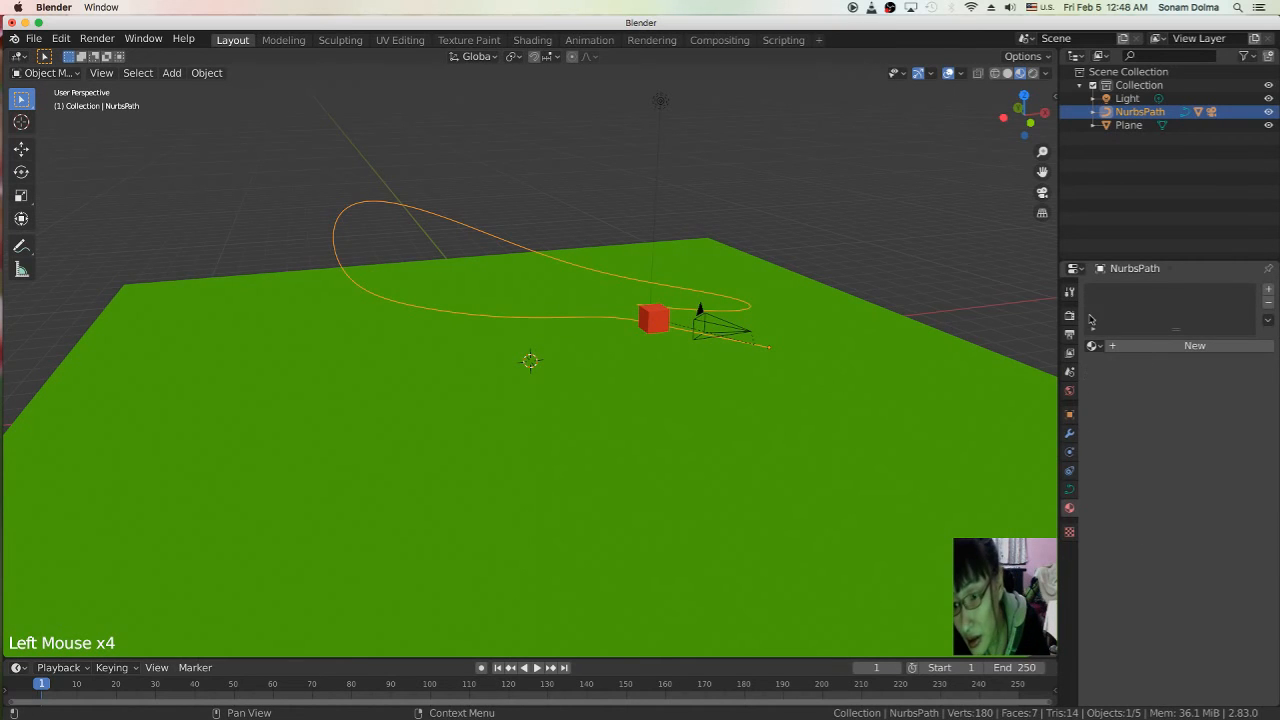
{"action": "left_click", "coordinate": [1070, 490]}
{"action": "scroll", "coordinate": [1200, 462], "scroll_direction": "down", "scroll_amount": 1}
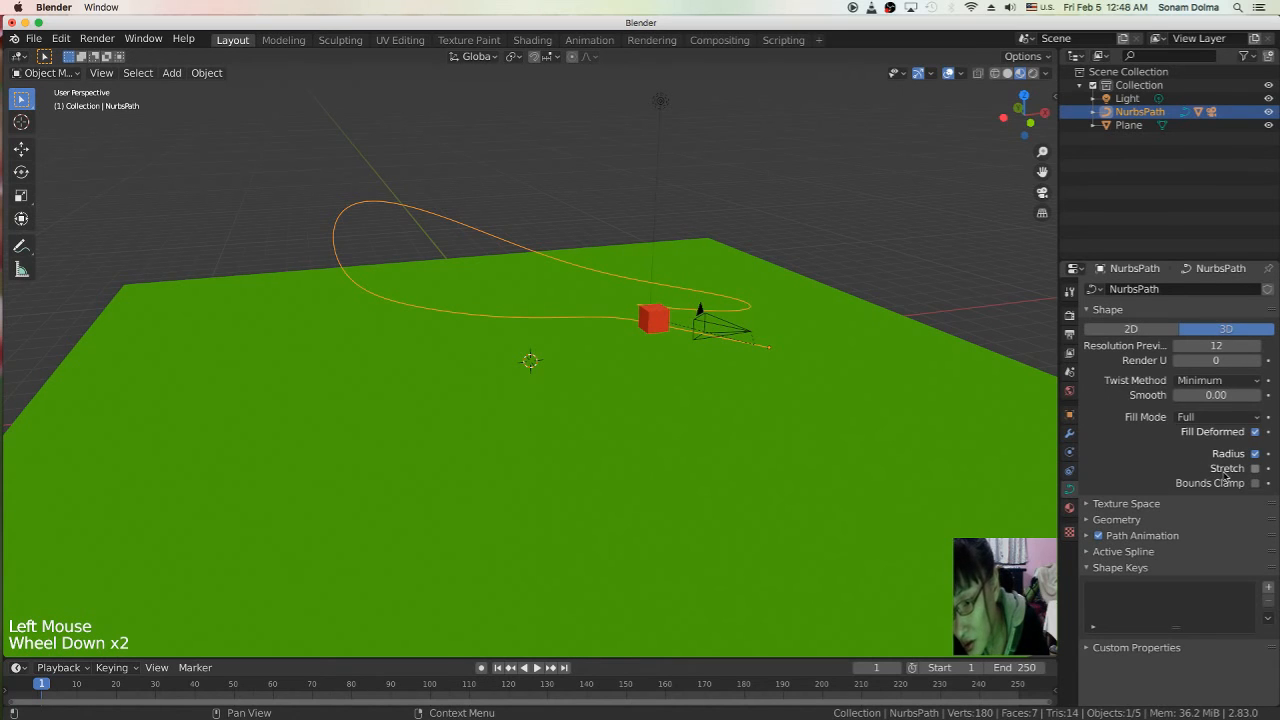
{"action": "left_click", "coordinate": [1093, 505]}
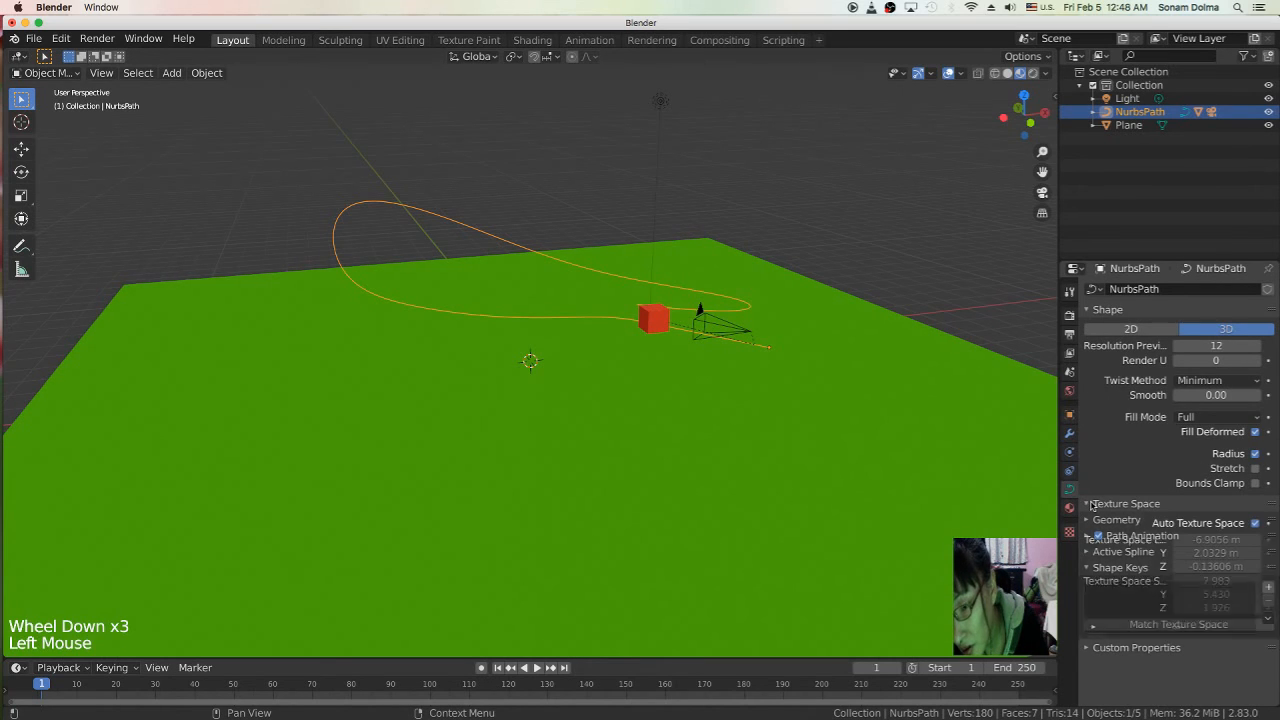
{"action": "left_click", "coordinate": [1093, 505]}
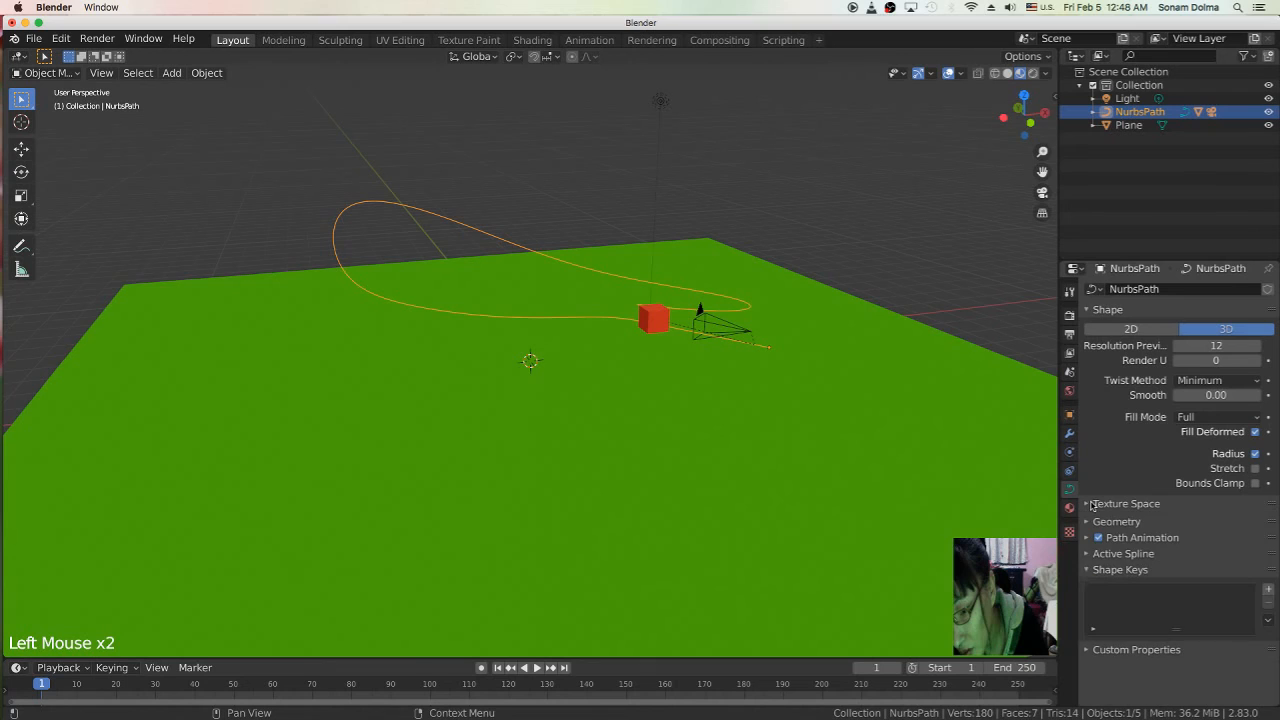
{"action": "left_click", "coordinate": [1091, 556]}
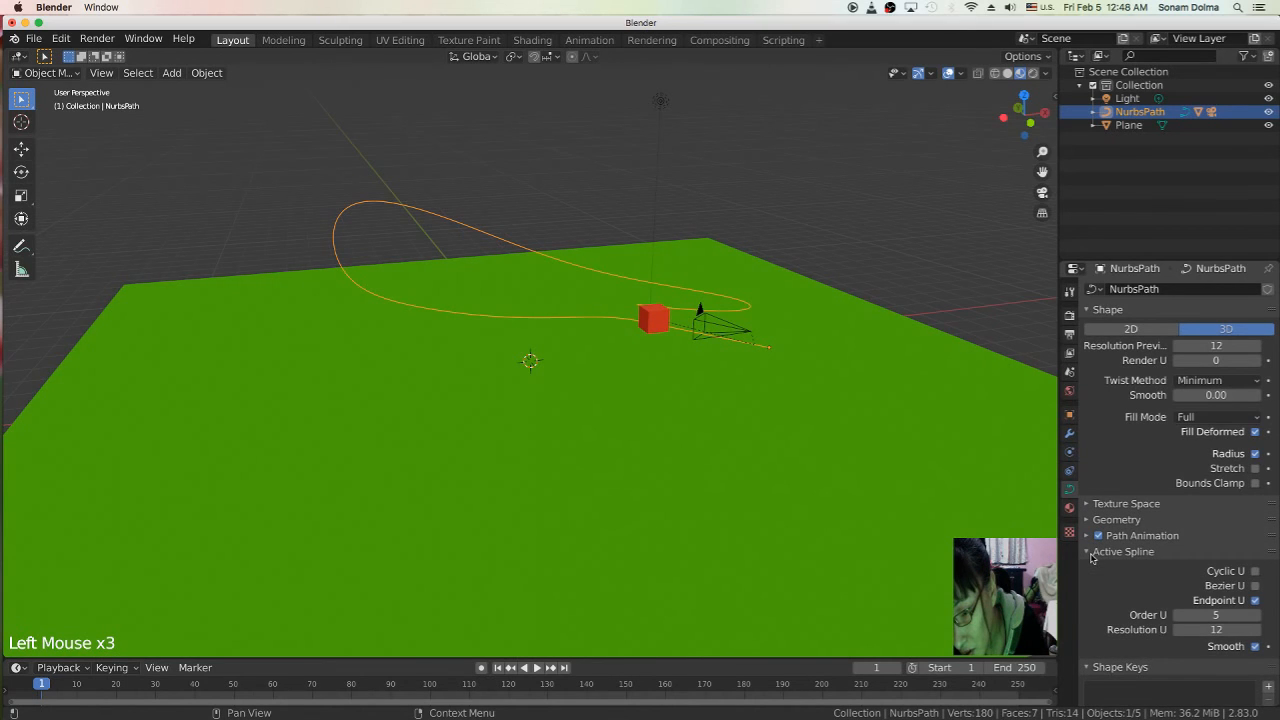
{"action": "left_click", "coordinate": [1091, 554]}
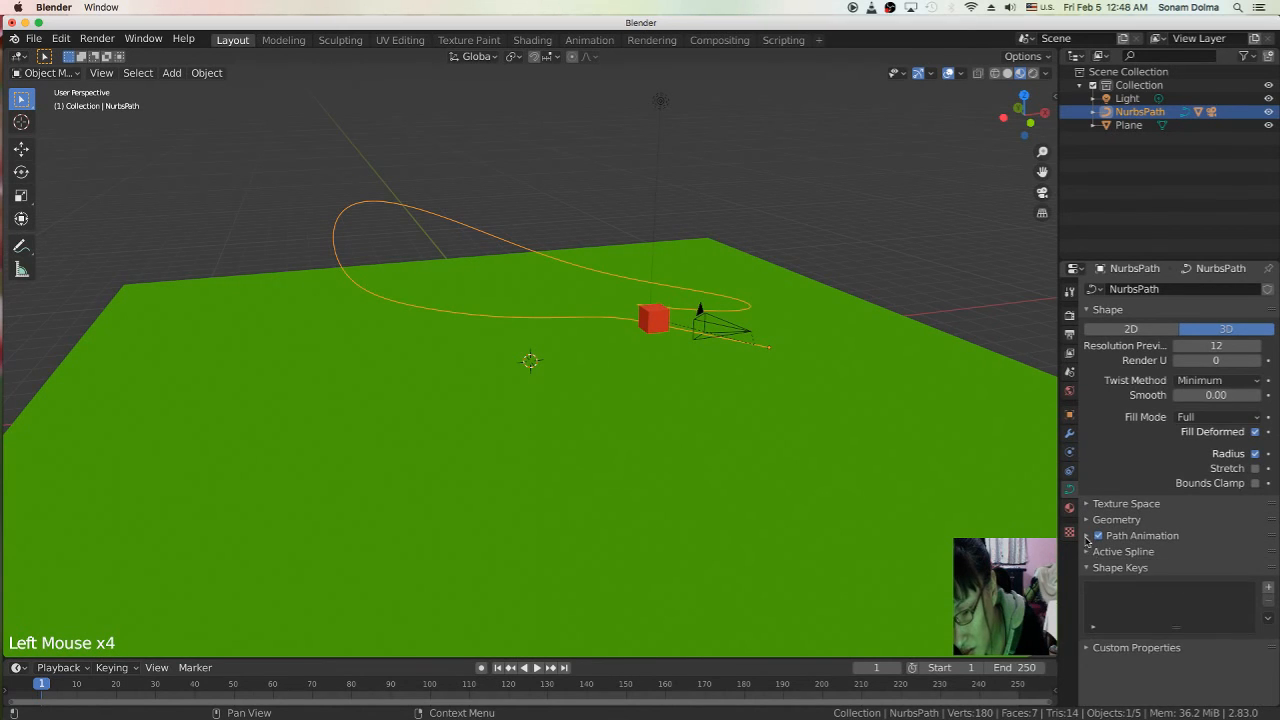
{"action": "left_click", "coordinate": [1088, 520]}
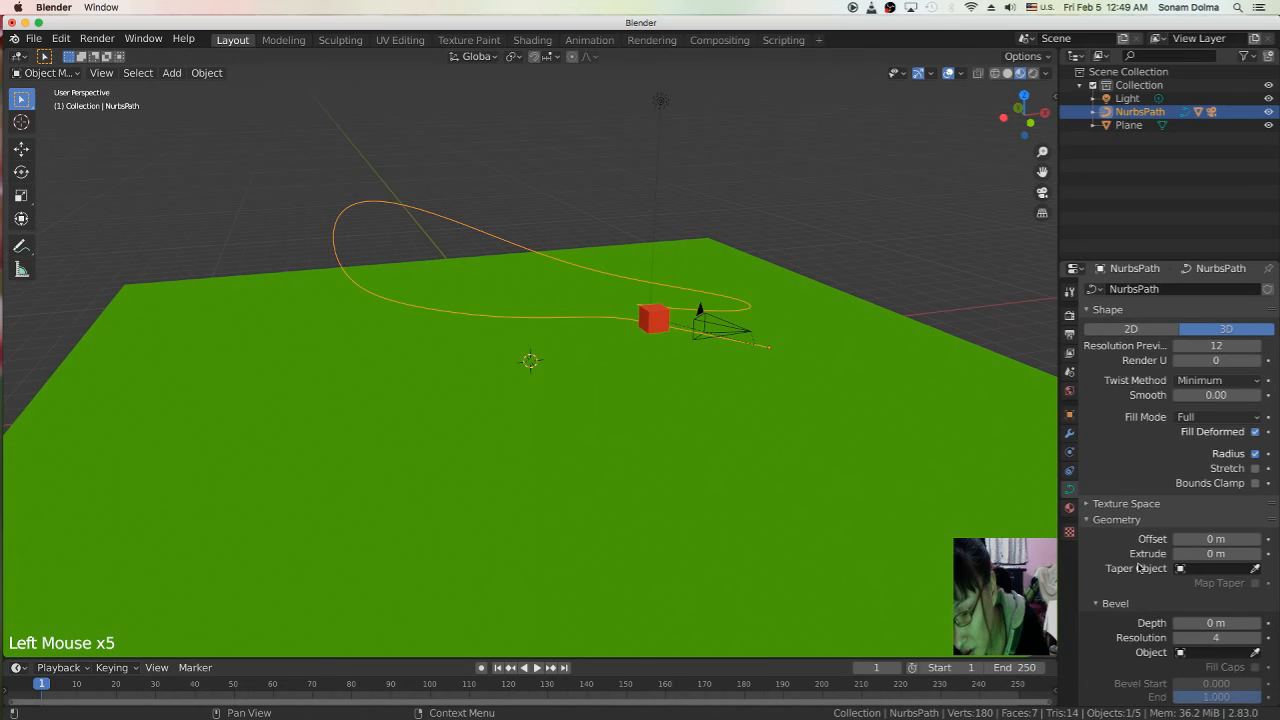
{"action": "scroll", "coordinate": [1138, 567], "scroll_direction": "down", "scroll_amount": 7}
{"action": "scroll", "coordinate": [1196, 492], "scroll_direction": "up", "scroll_amount": 3}
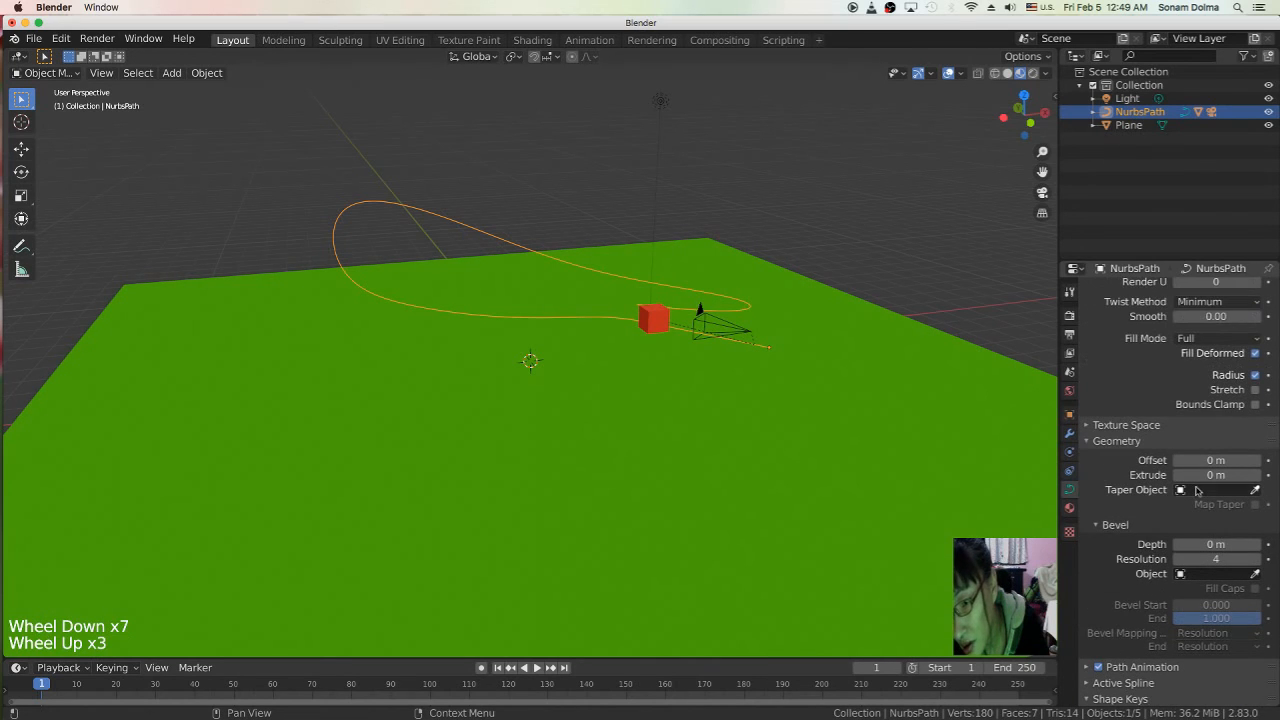
{"action": "scroll", "coordinate": [1196, 490], "scroll_direction": "up", "scroll_amount": 3}
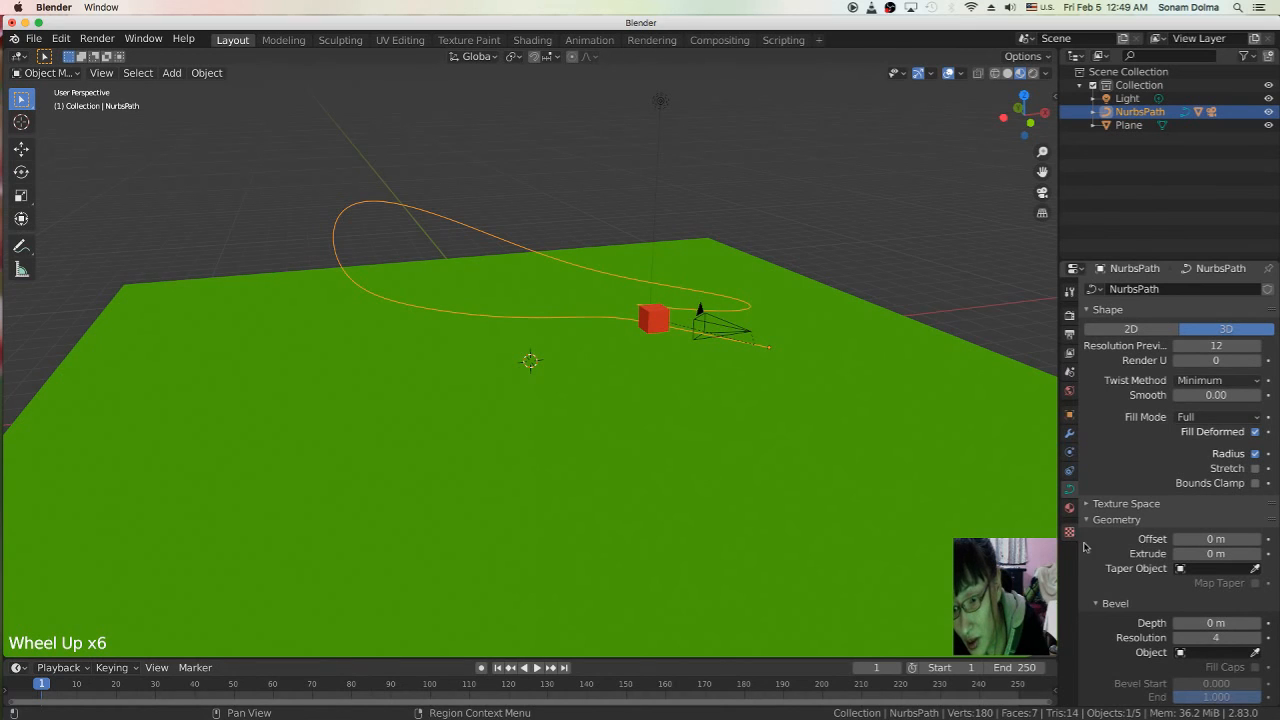
{"action": "left_click", "coordinate": [1070, 452]}
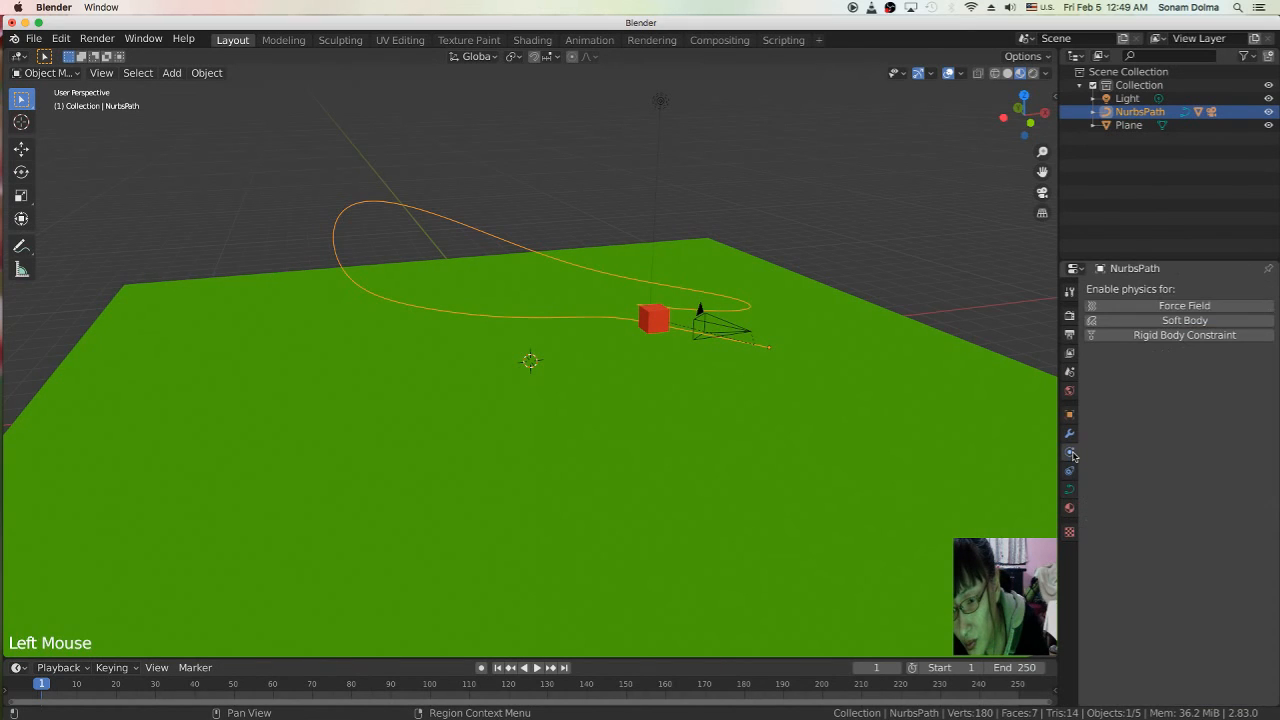
{"action": "left_click", "coordinate": [1070, 435]}
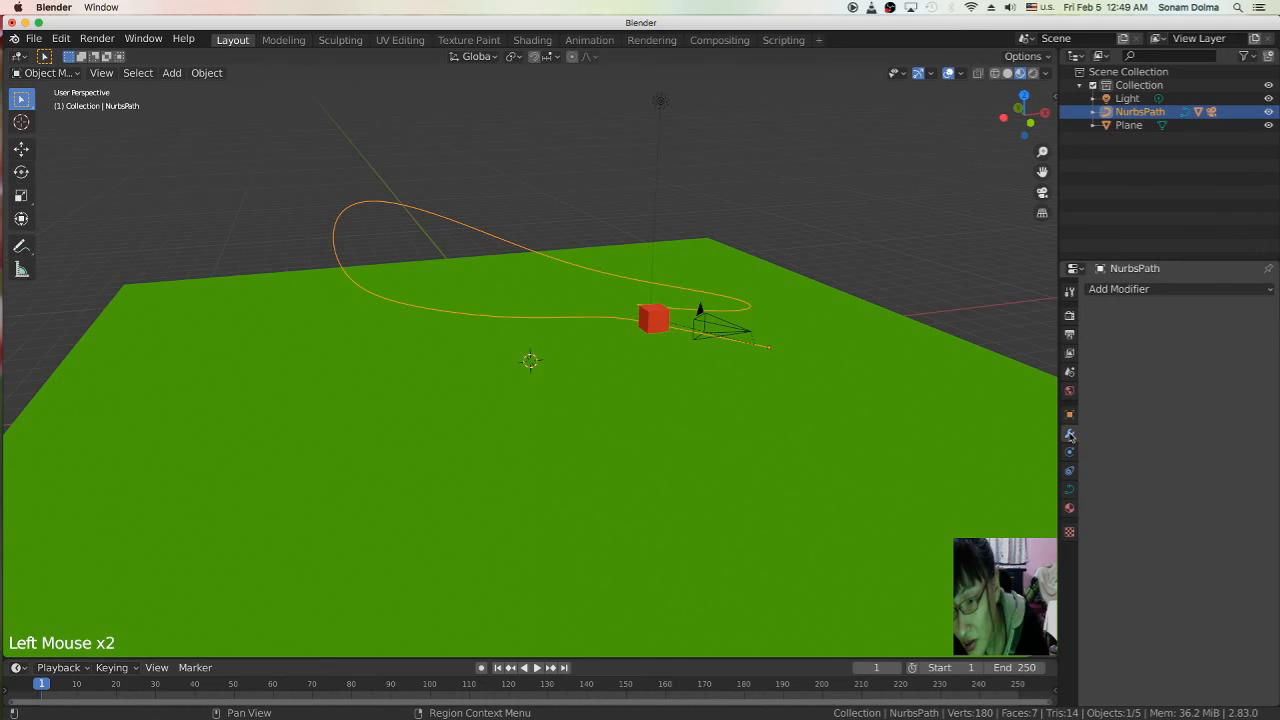
- Reveal the Path Animation settings in the path's curve data and raise its Frames value to 986
{"action": "left_click", "coordinate": [1071, 490]}
{"action": "scroll", "coordinate": [1180, 555], "scroll_direction": "down", "scroll_amount": 8}
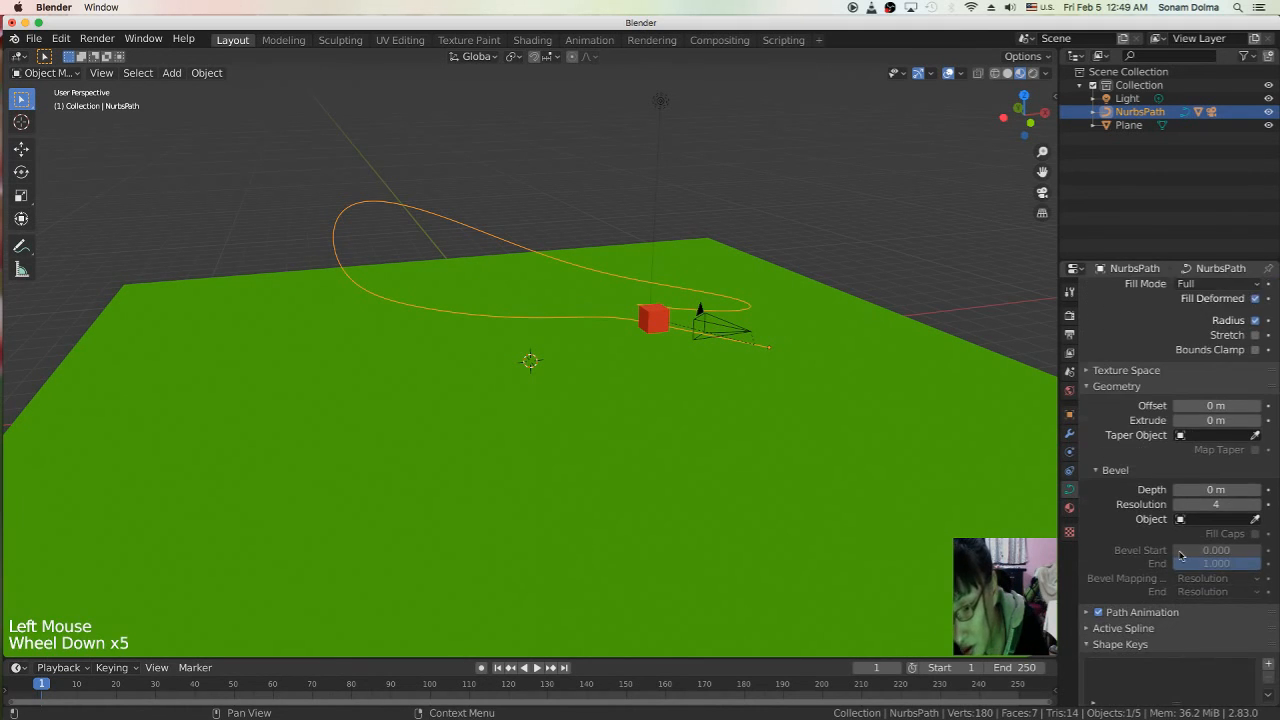
{"action": "left_click", "coordinate": [1088, 621]}
{"action": "scroll", "coordinate": [1100, 660], "scroll_direction": "down", "scroll_amount": 4}
{"action": "left_click", "coordinate": [1088, 683]}
{"action": "scroll", "coordinate": [1155, 595], "scroll_direction": "down", "scroll_amount": 4}
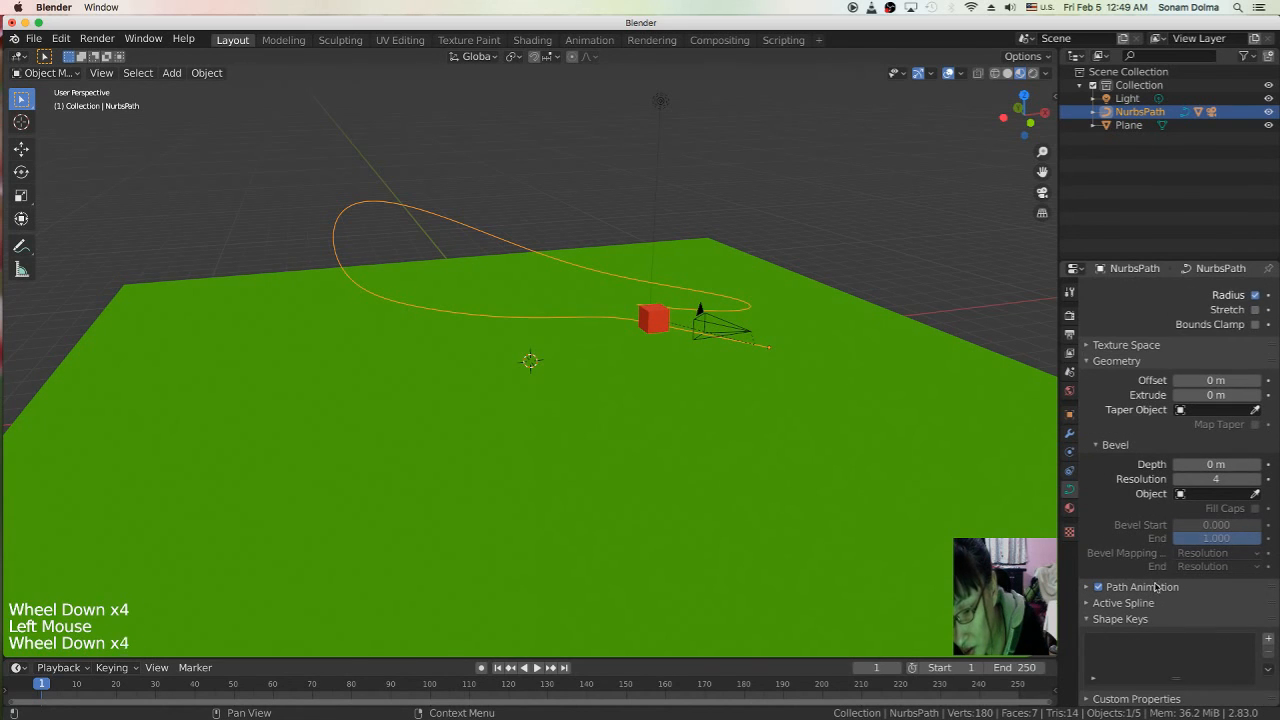
{"action": "left_click", "coordinate": [1088, 611]}
{"action": "scroll", "coordinate": [1117, 641], "scroll_direction": "down", "scroll_amount": 2}
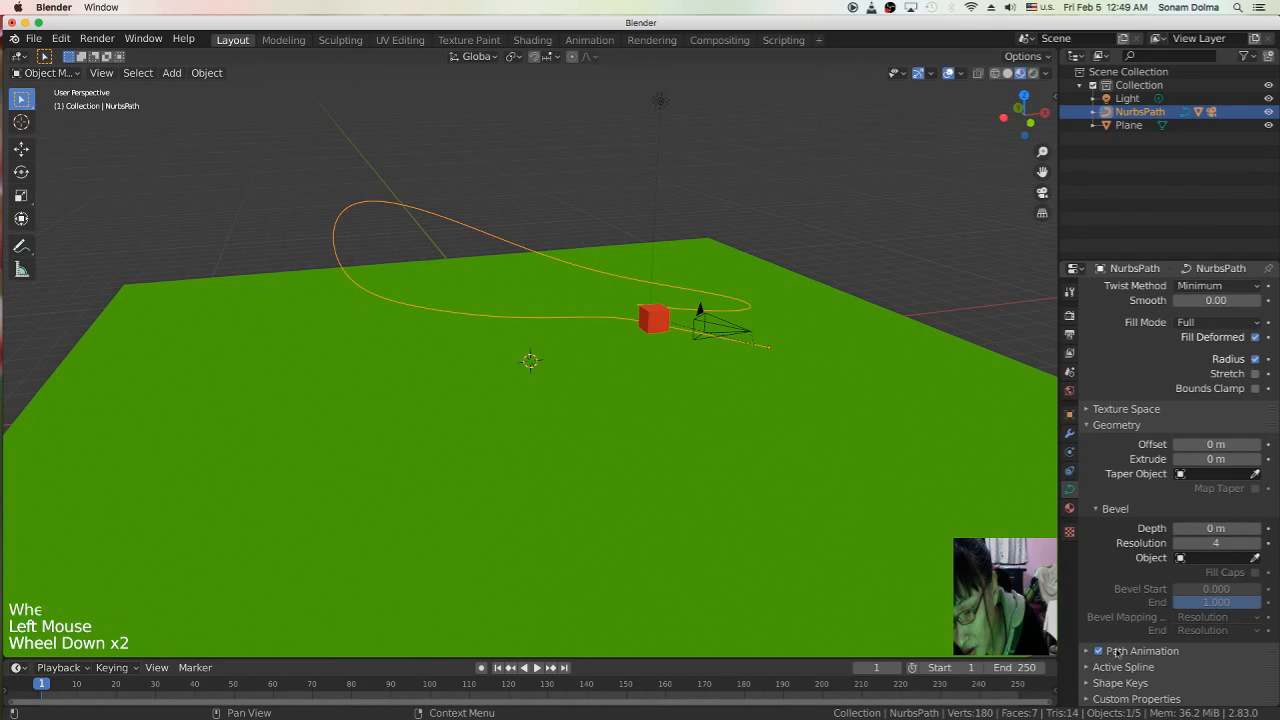
{"action": "left_click", "coordinate": [1088, 651]}
{"action": "scroll", "coordinate": [1180, 640], "scroll_direction": "down", "scroll_amount": 9}
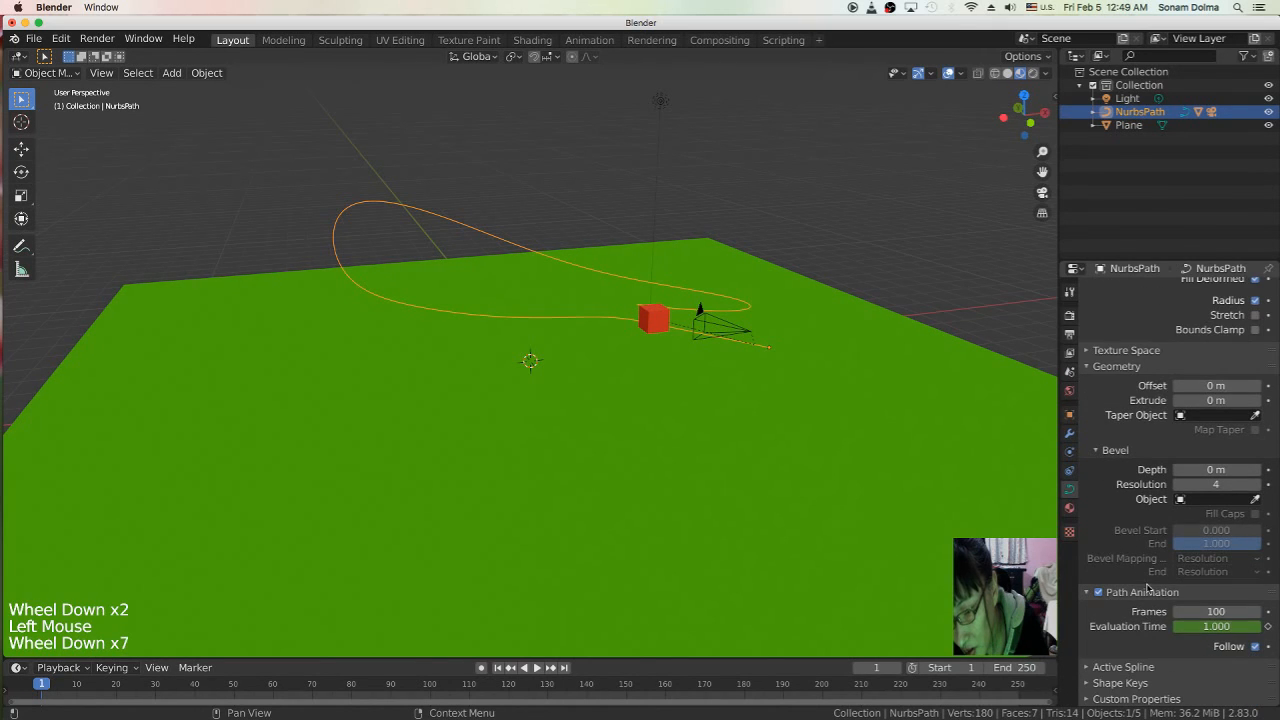
{"action": "left_click_drag", "start_coordinate": [1215, 611], "coordinate": [1242, 615]}
{"action": "left_click", "coordinate": [1198, 616]}
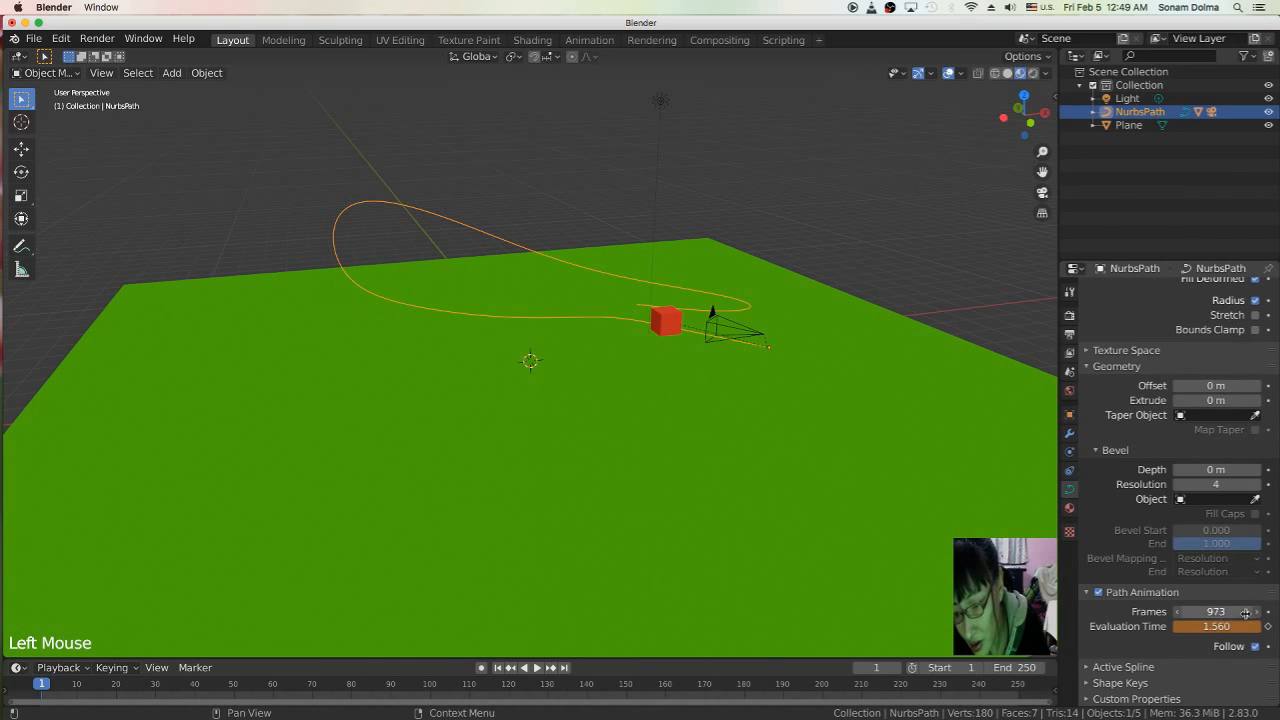
- Play the animation and view the path from another side to check the speed of the cube and camera, stopping at frame 153
{"action": "left_click", "coordinate": [537, 667]}
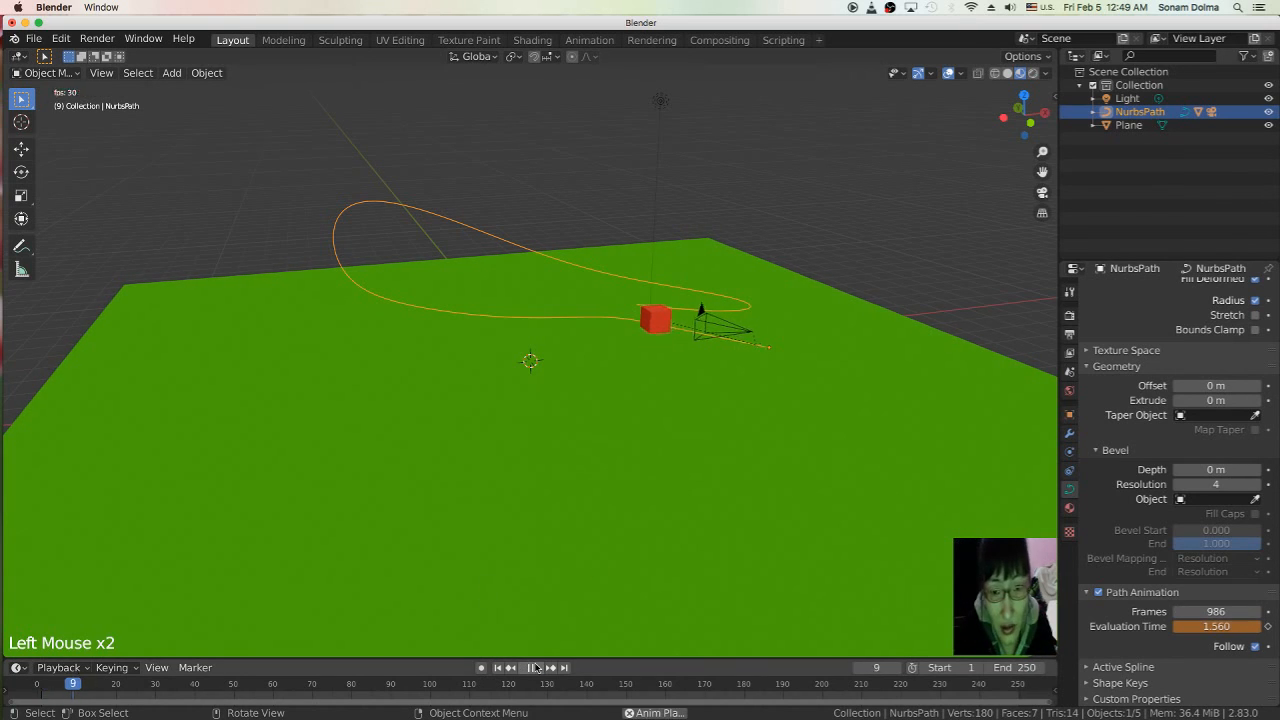
{"action": "middle_click_drag", "start_coordinate": [712, 470], "coordinate": [617, 473]}
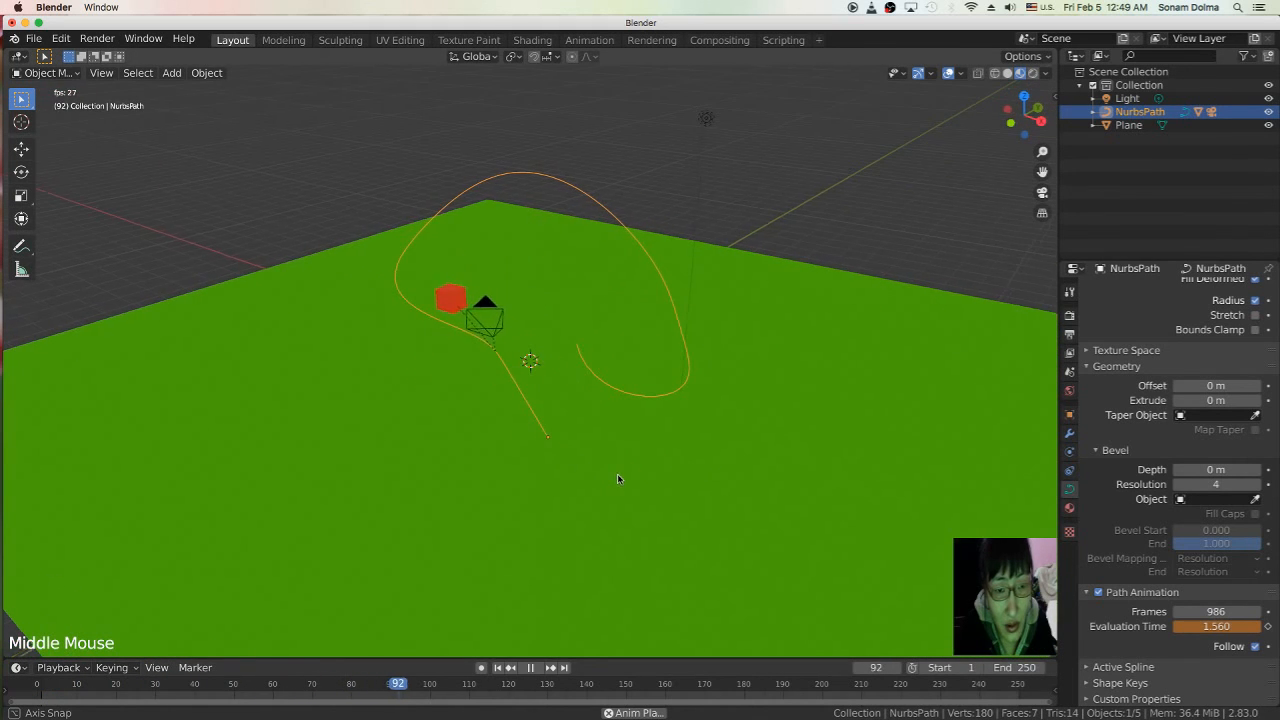
{"action": "left_click", "coordinate": [530, 667]}
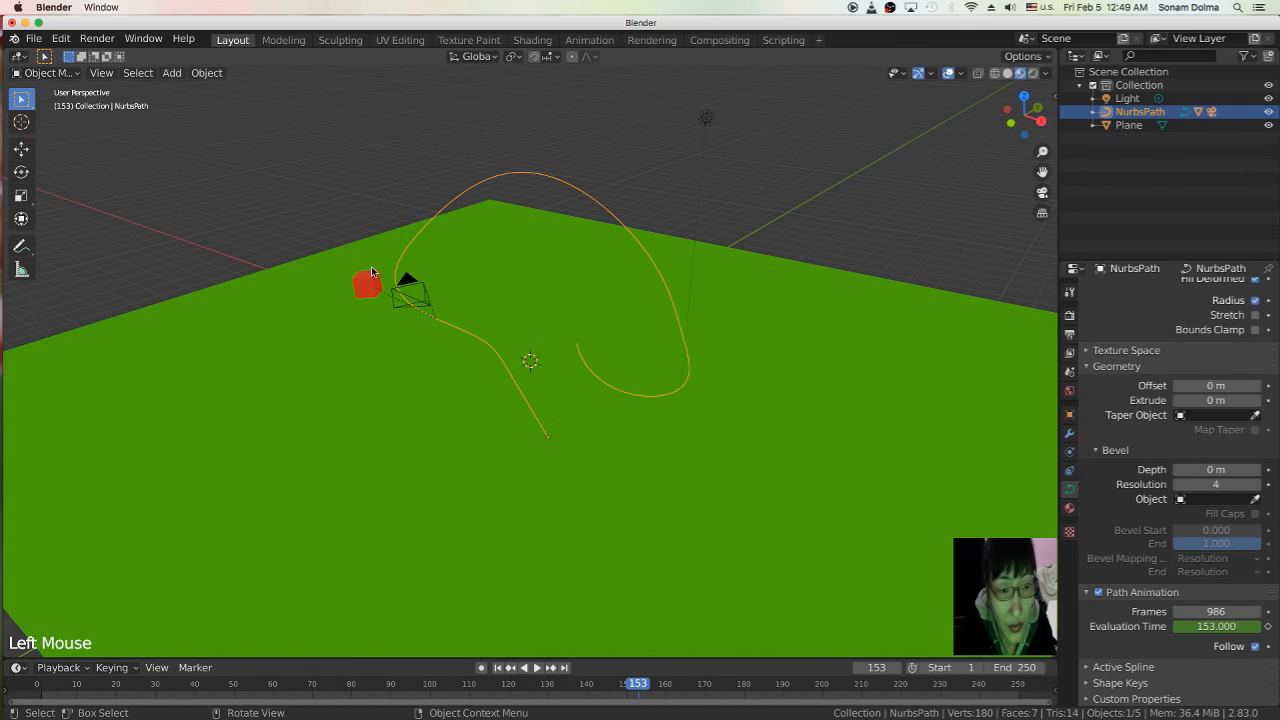
- Move the red cube about 0.75 m onto the path directly in front of the camera, and play the animation to check its motion
{"action": "left_click", "coordinate": [367, 284]}
{"action": "middle_click_drag", "start_coordinate": [554, 309], "coordinate": [694, 294]}
{"action": "key", "text": "r"}
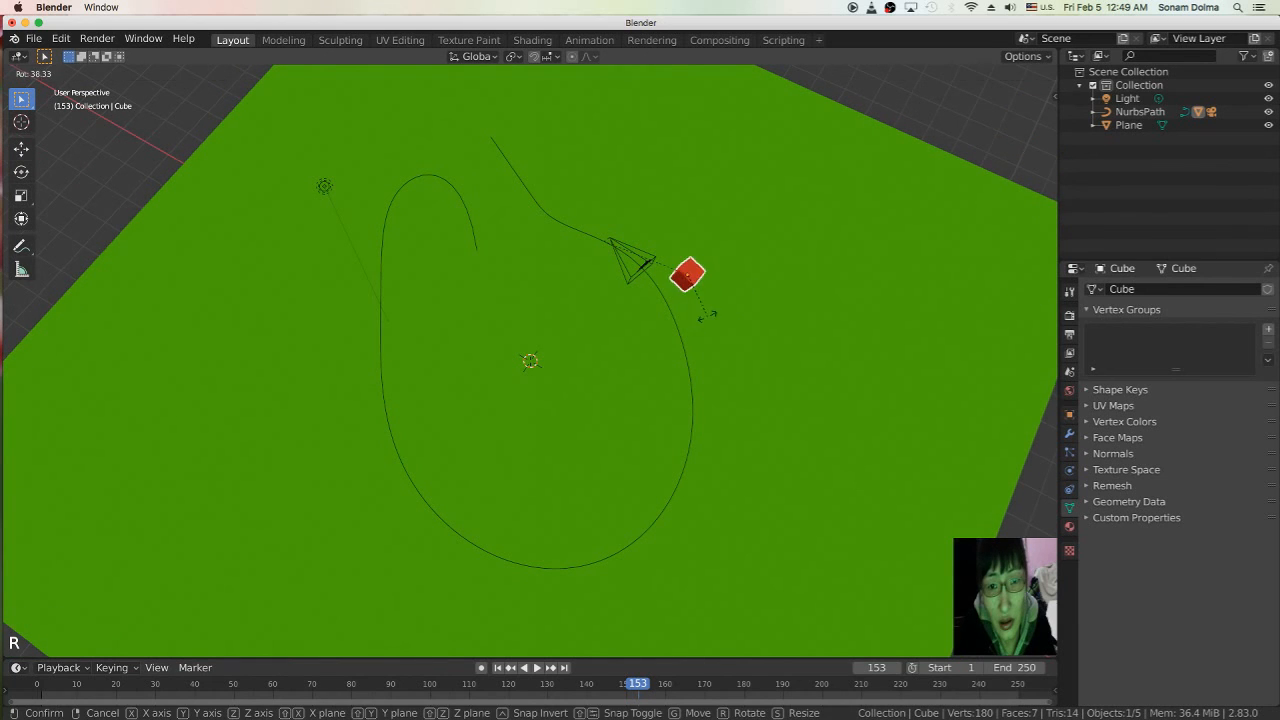
{"action": "right_click", "coordinate": [722, 309]}
{"action": "key", "text": "g"}
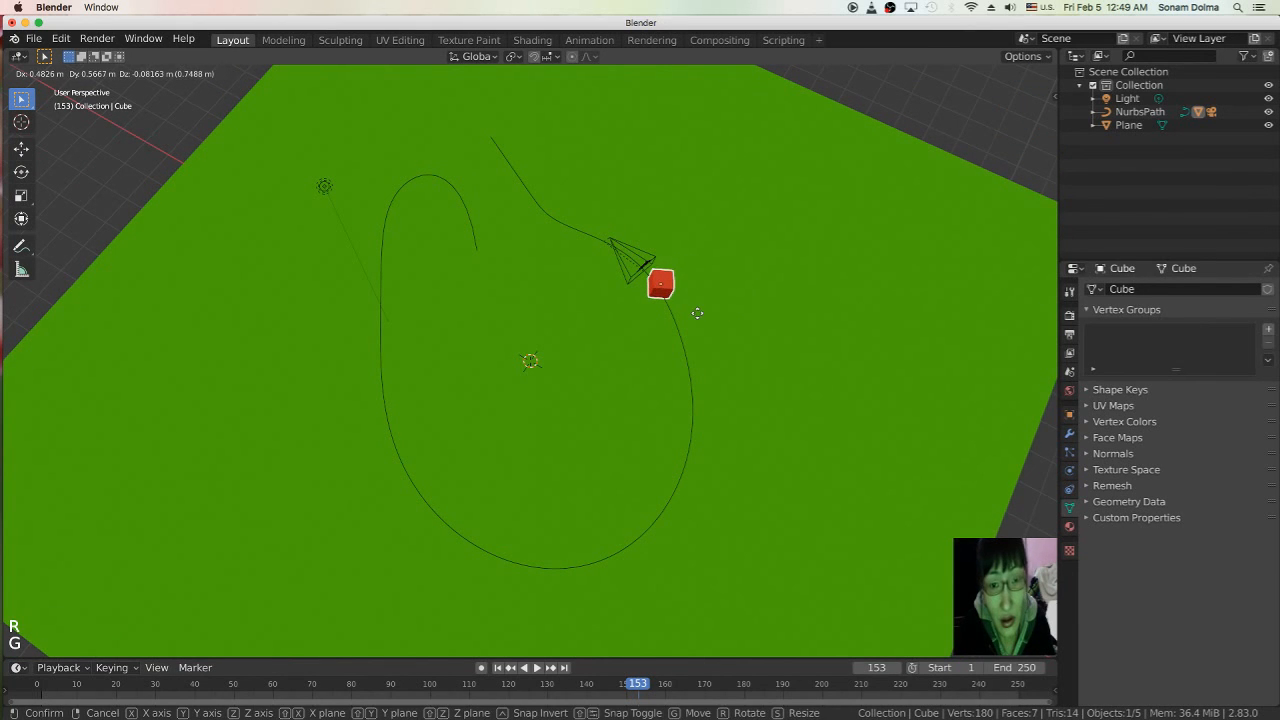
{"action": "left_click", "coordinate": [698, 311]}
{"action": "middle_click_drag", "start_coordinate": [729, 338], "coordinate": [670, 353]}
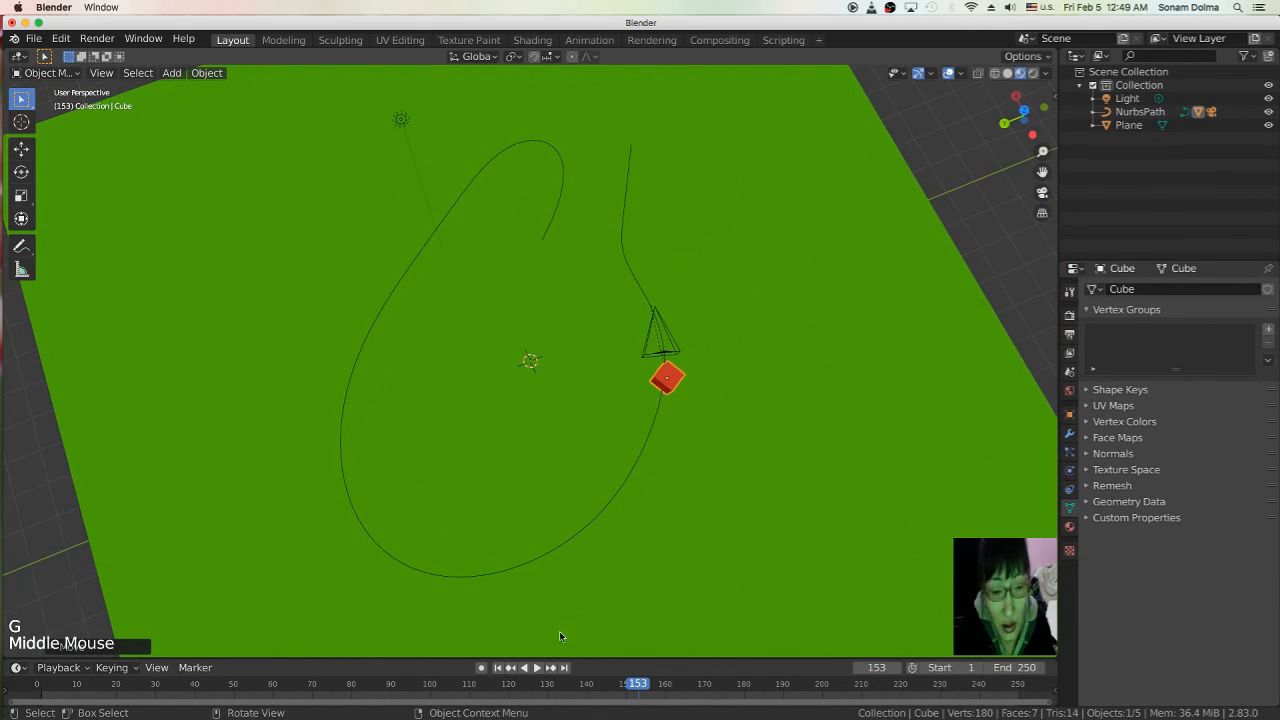
{"action": "left_click", "coordinate": [537, 667]}
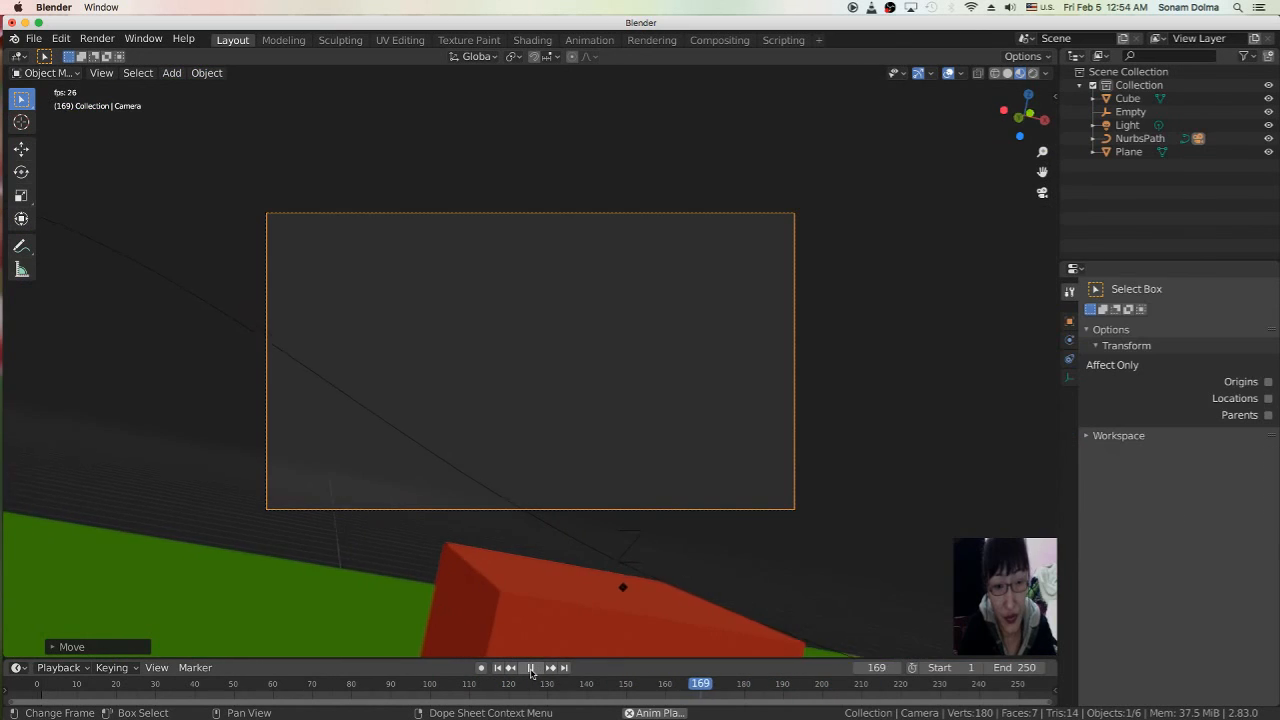
{"action": "left_click", "coordinate": [531, 668]}
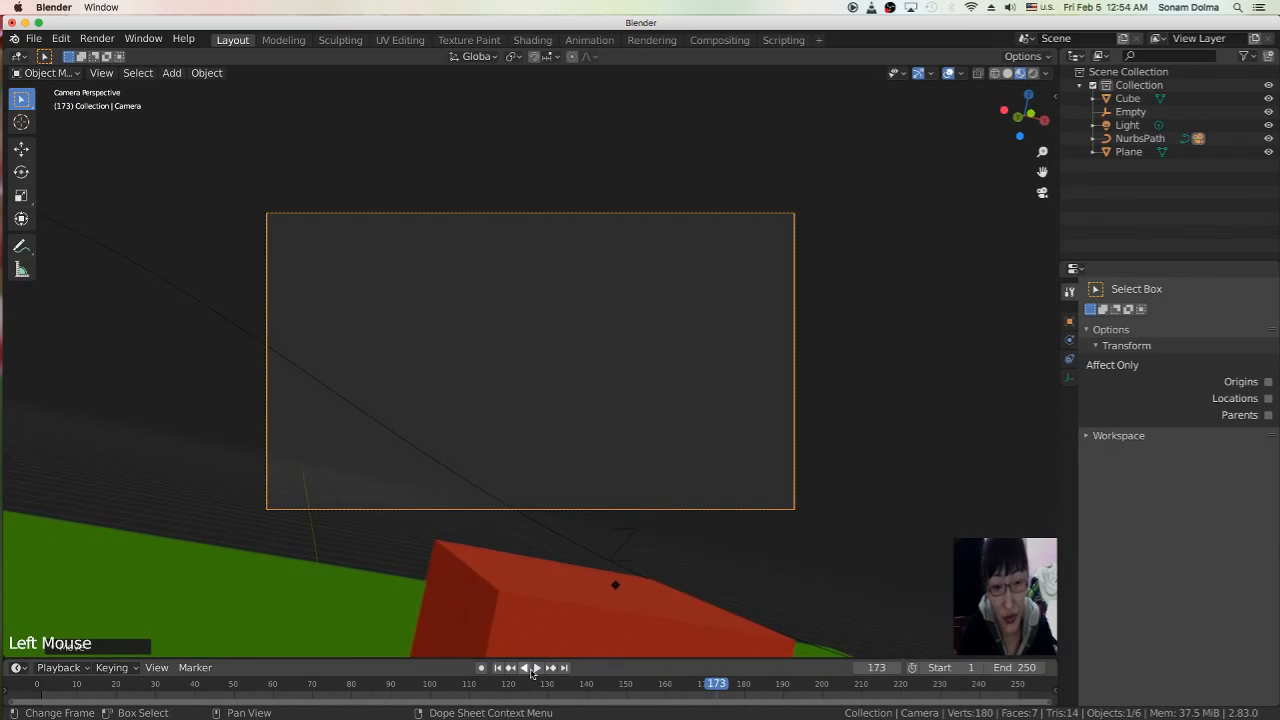